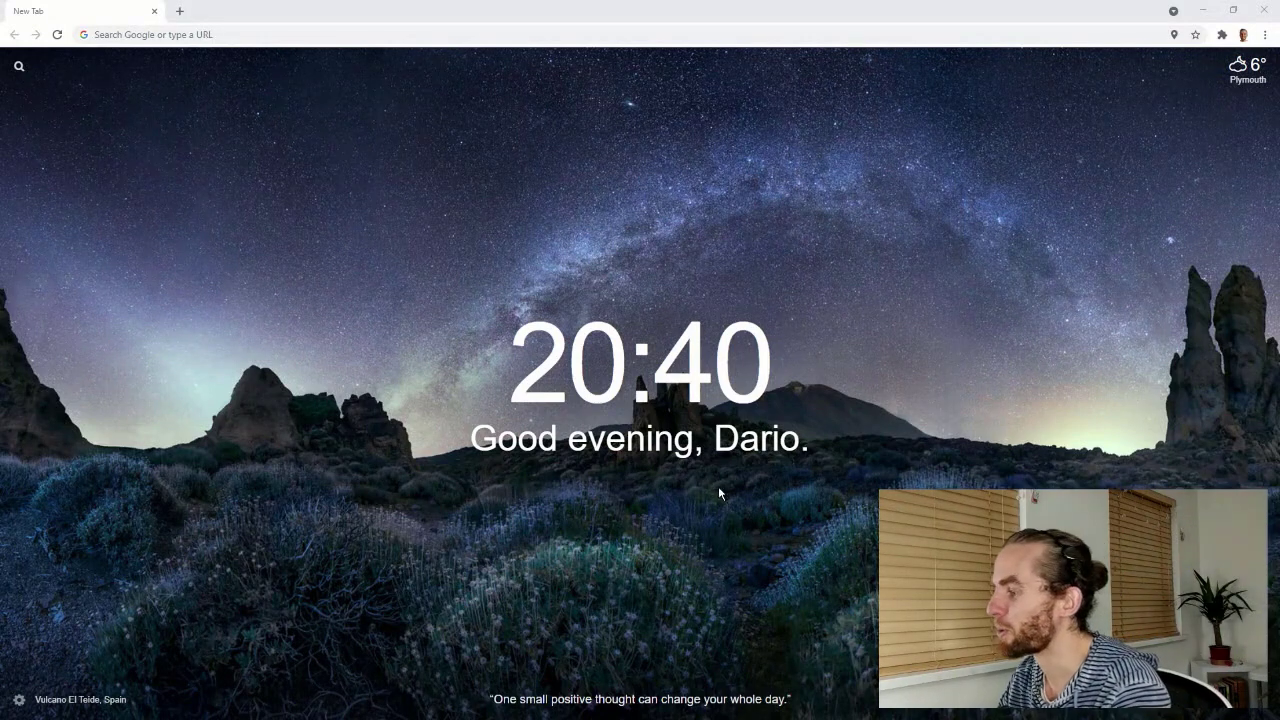
# Load logseq.com in Chrome to show the Logseq welcome journal page.
pyautogui.click(201, 34)
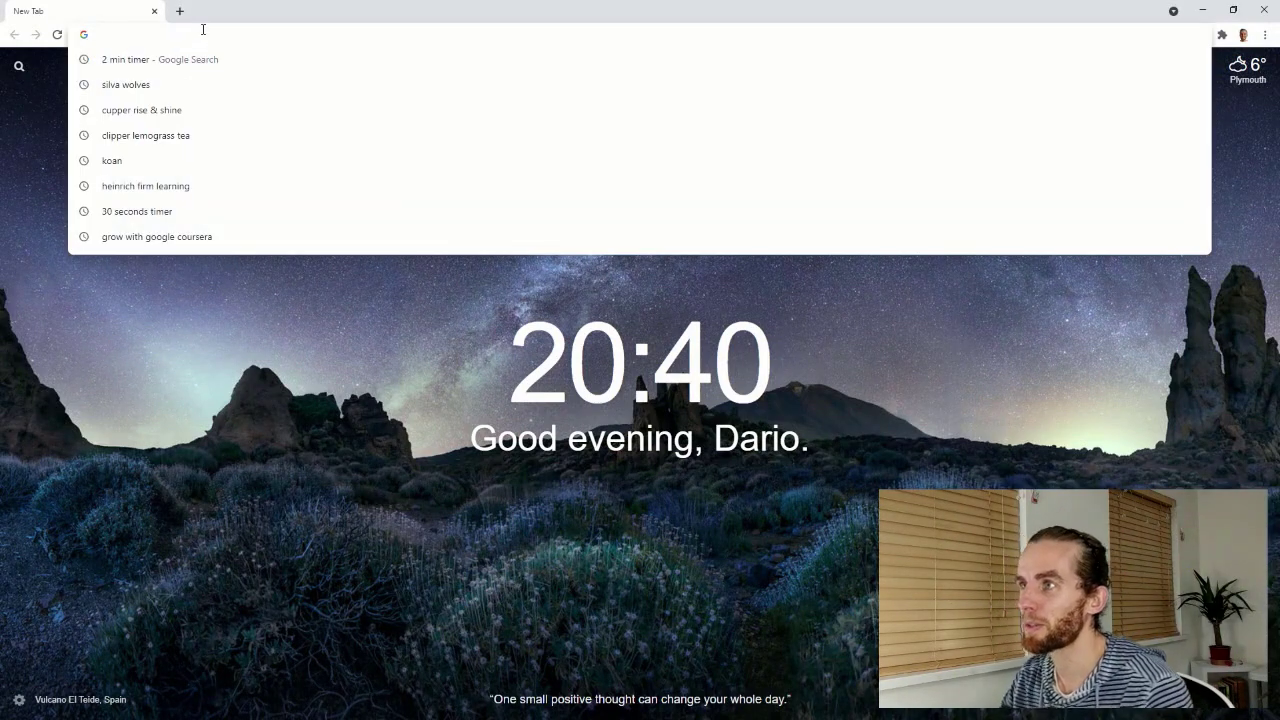
pyautogui.write('logseq.com')
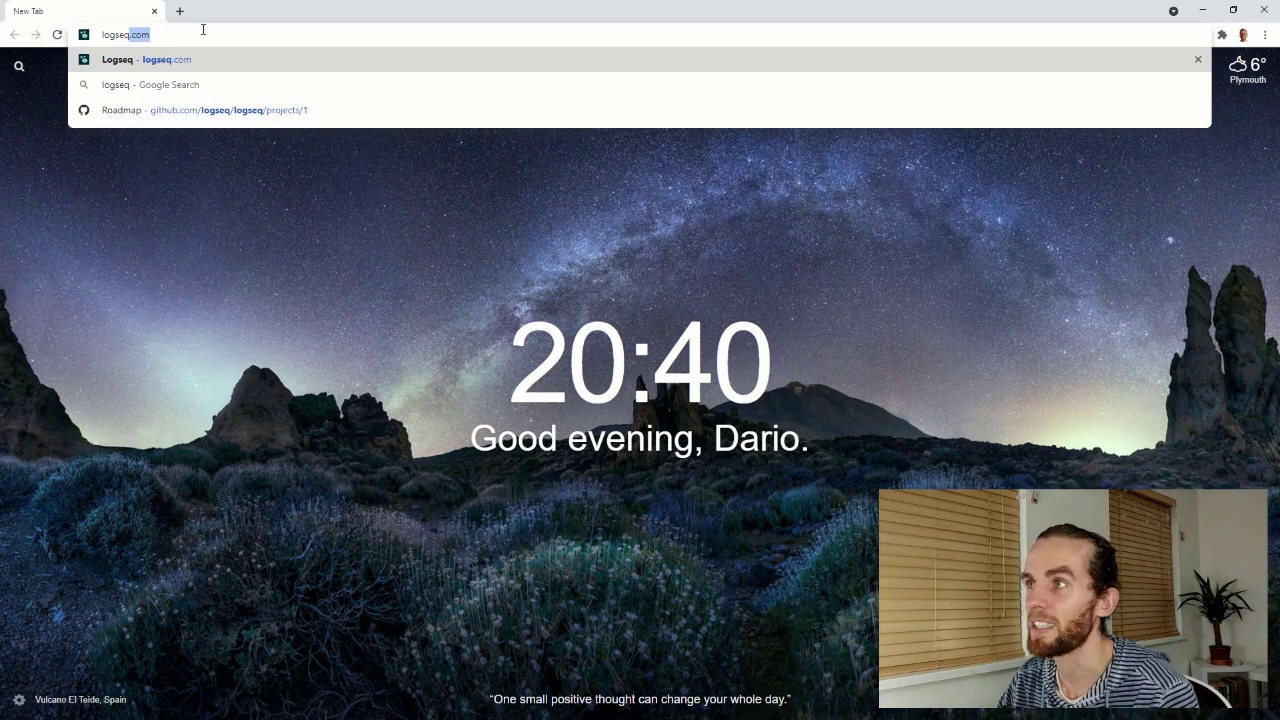
pyautogui.press('Return')
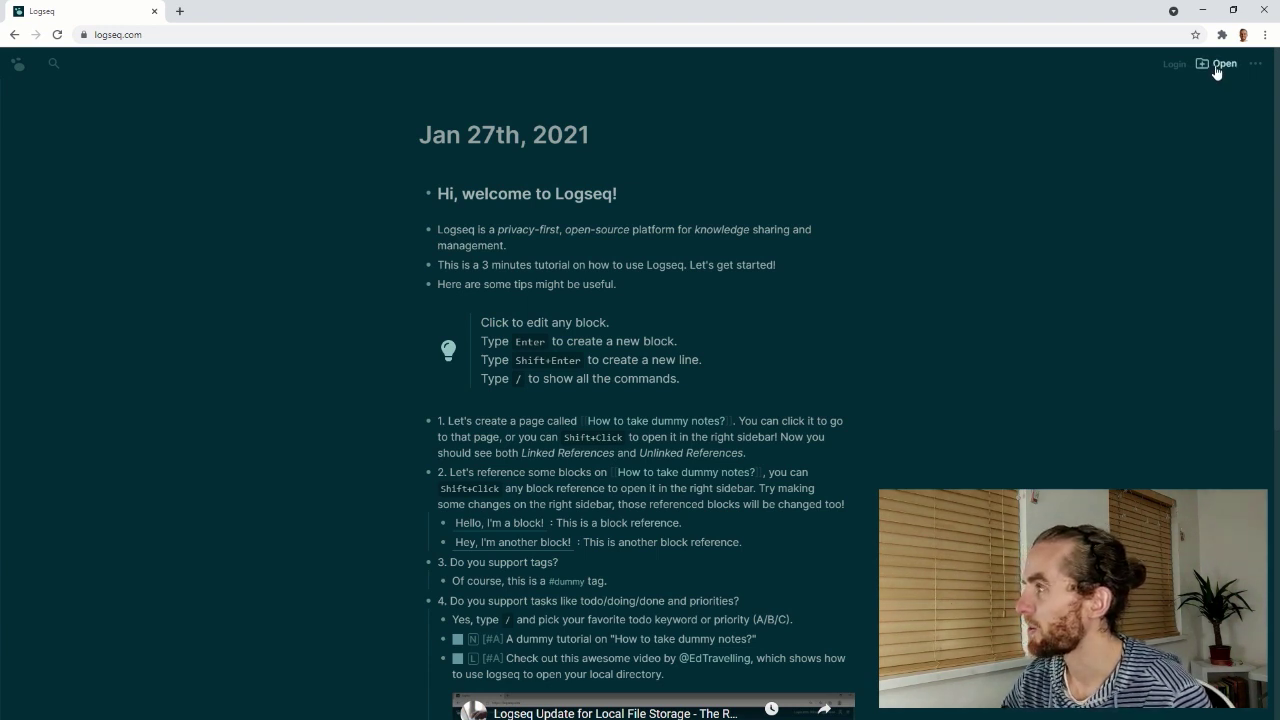
# Open the desktop LogSeq Example folder as the graph, granting view and save access.
pyautogui.click(1217, 66)
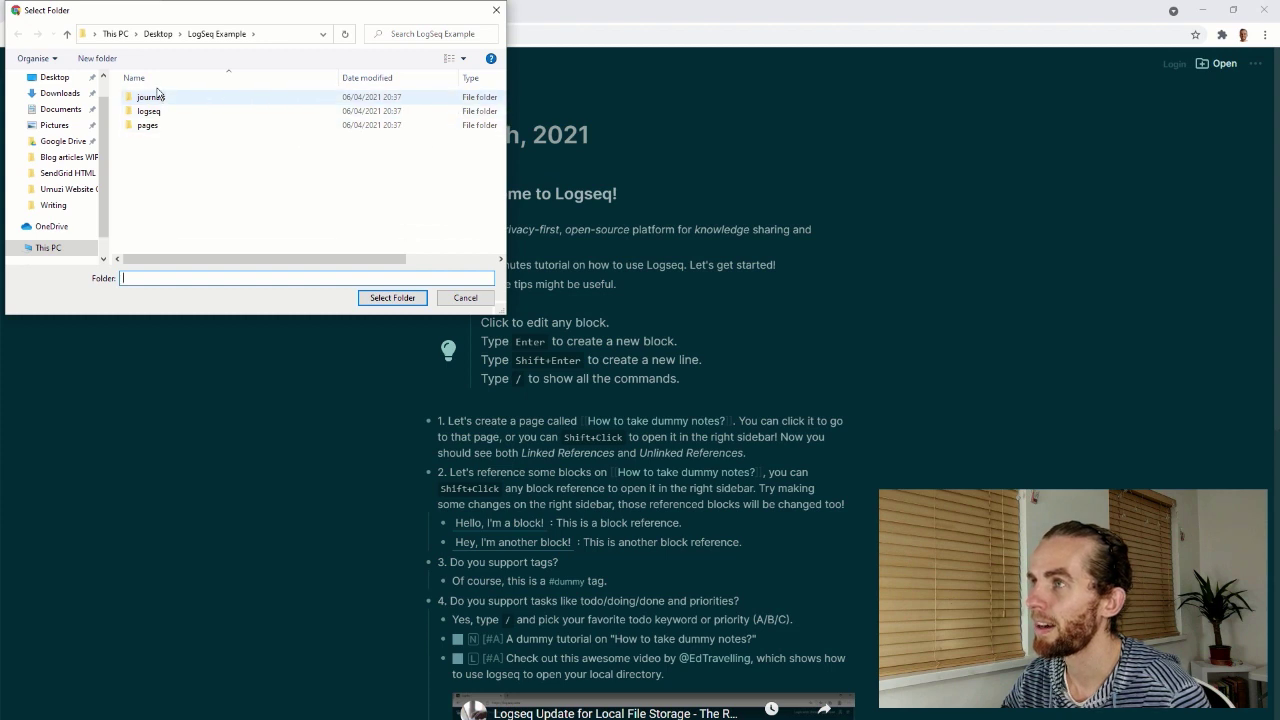
pyautogui.click(383, 302)
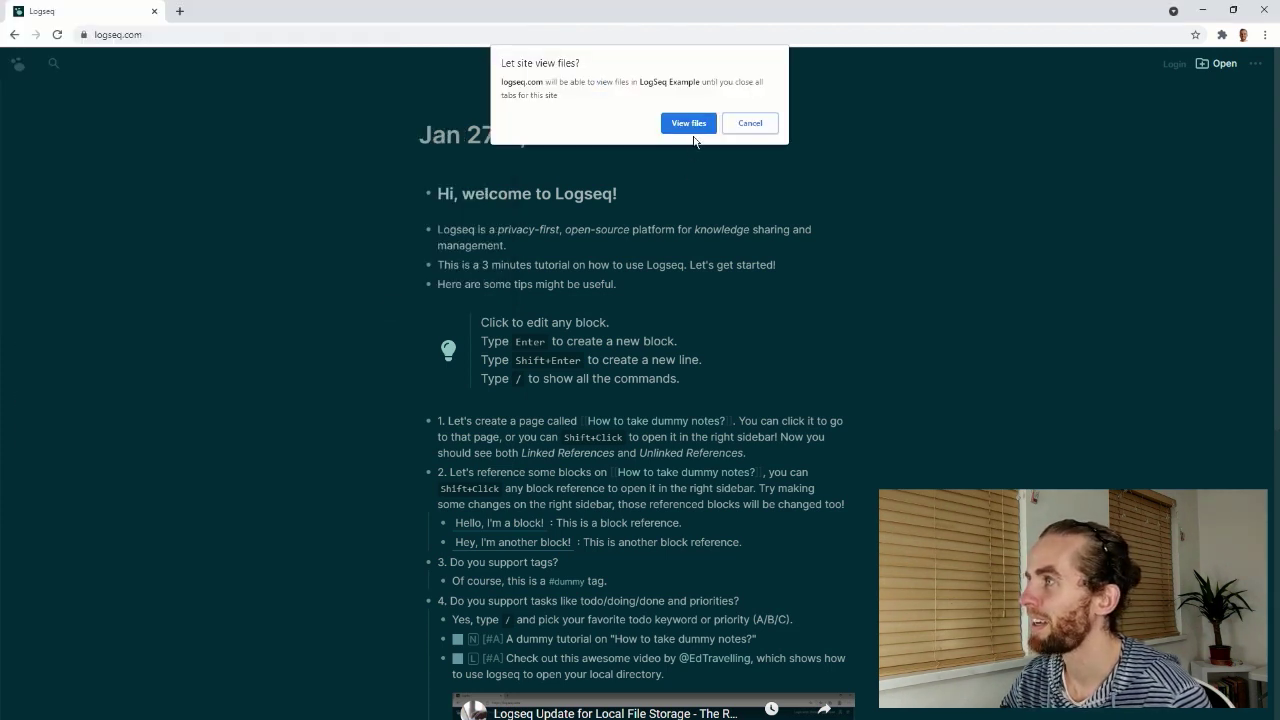
pyautogui.click(695, 130)
pyautogui.click(662, 125)
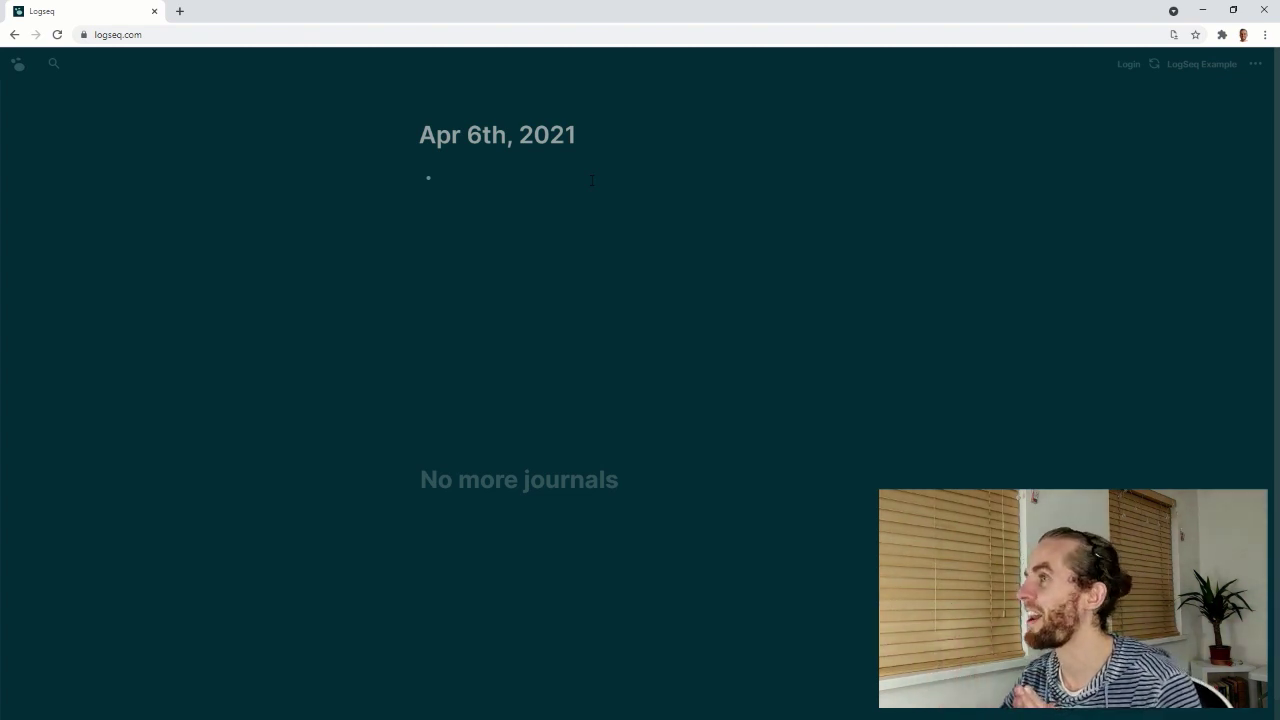
# In Settings, keep Markdown as the file format and set the workflow to TODO/DOING.
pyautogui.click(1252, 68)
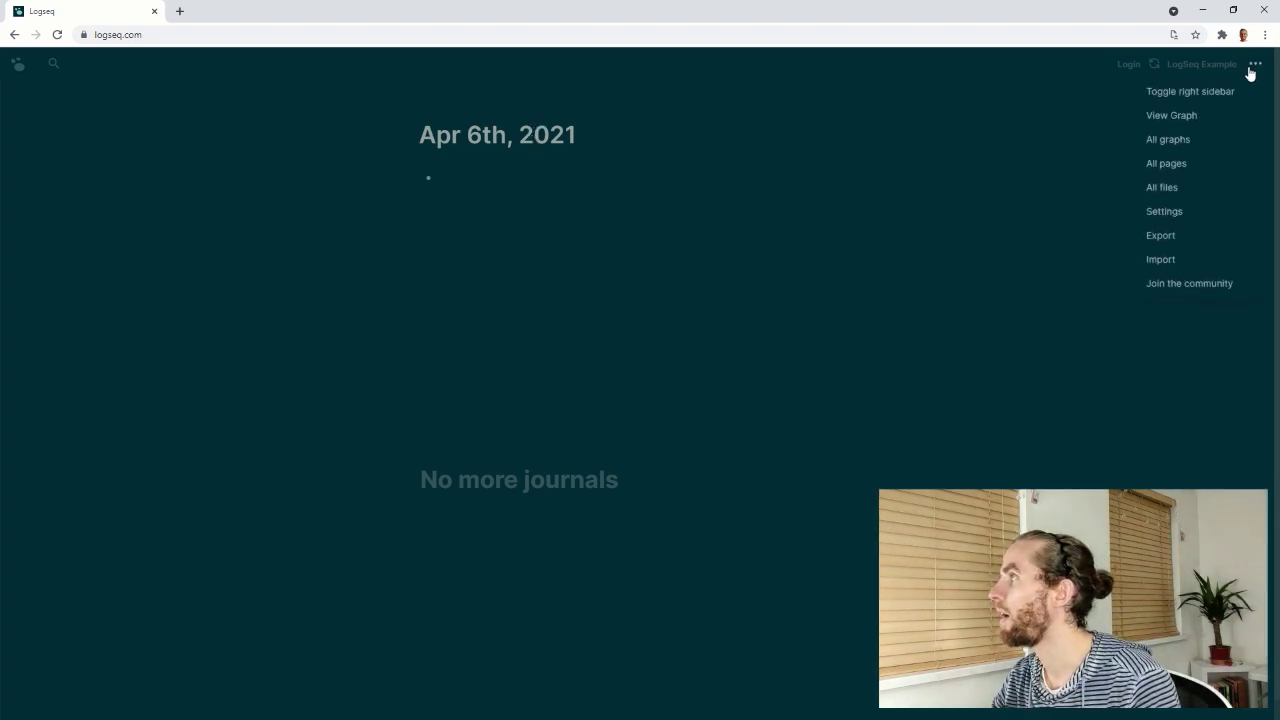
pyautogui.click(1172, 211)
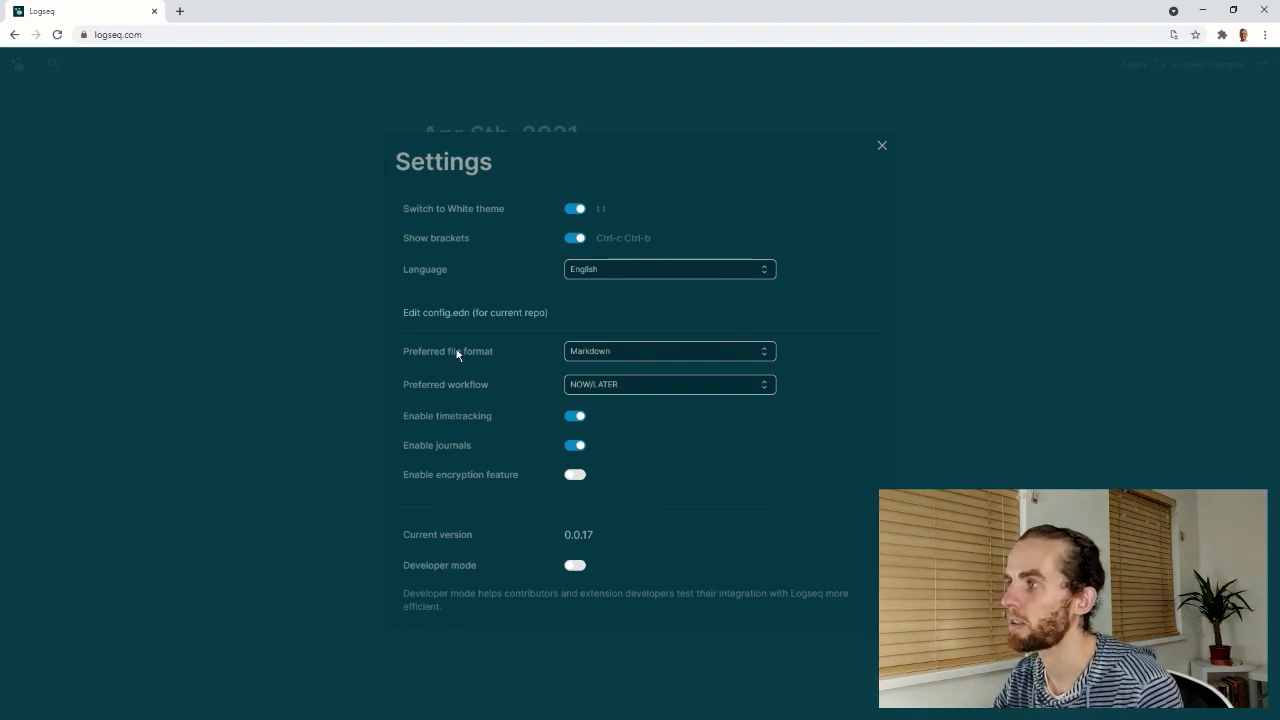
pyautogui.click(624, 353)
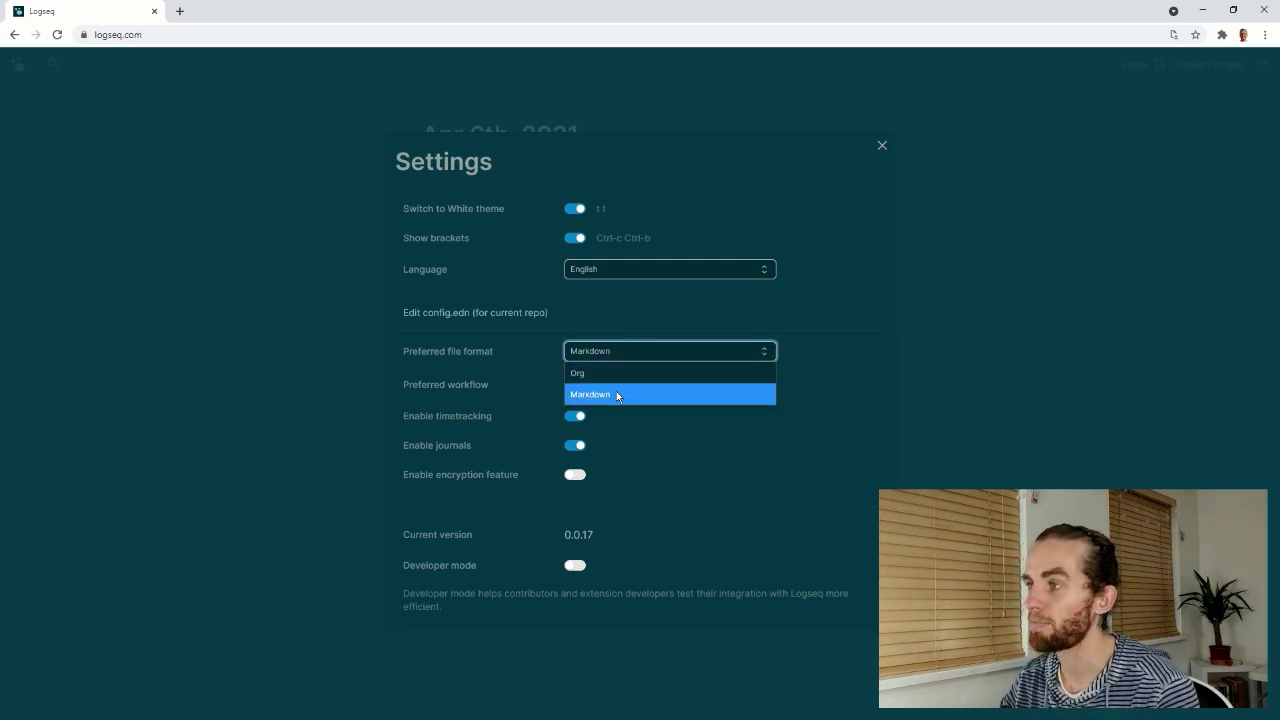
pyautogui.click(700, 395)
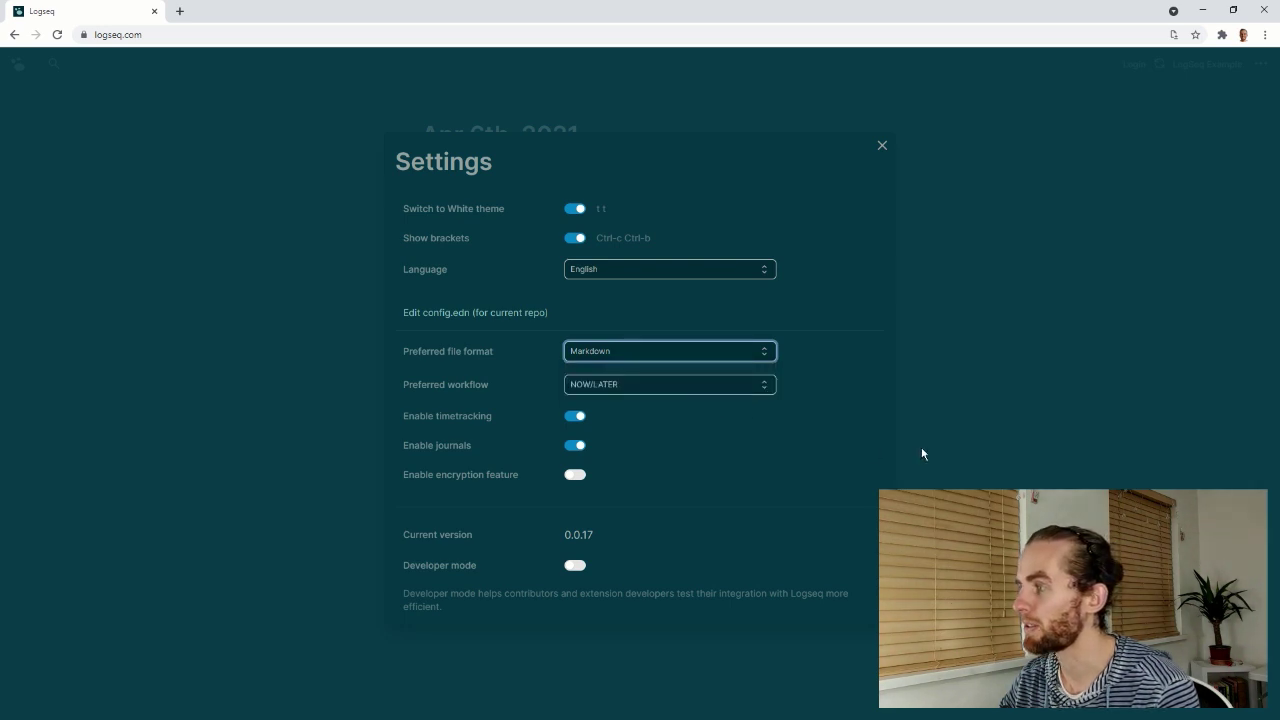
pyautogui.click(829, 444)
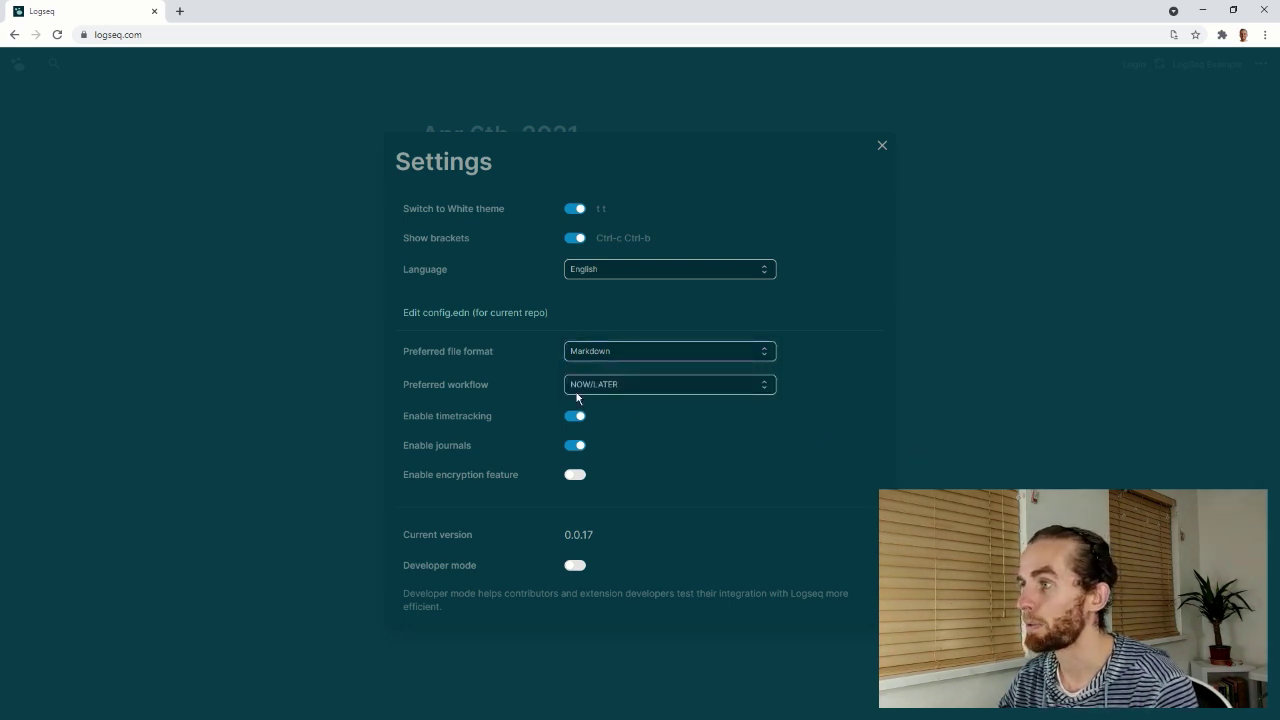
pyautogui.click(603, 389)
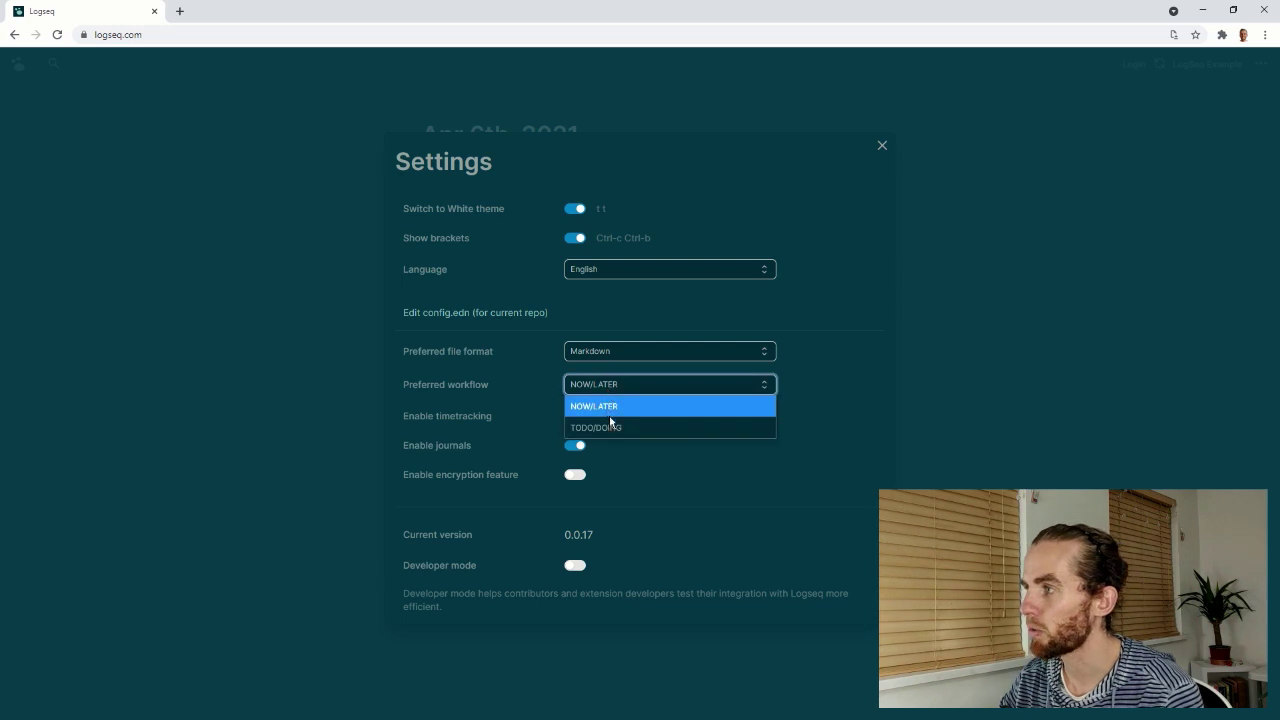
pyautogui.click(607, 424)
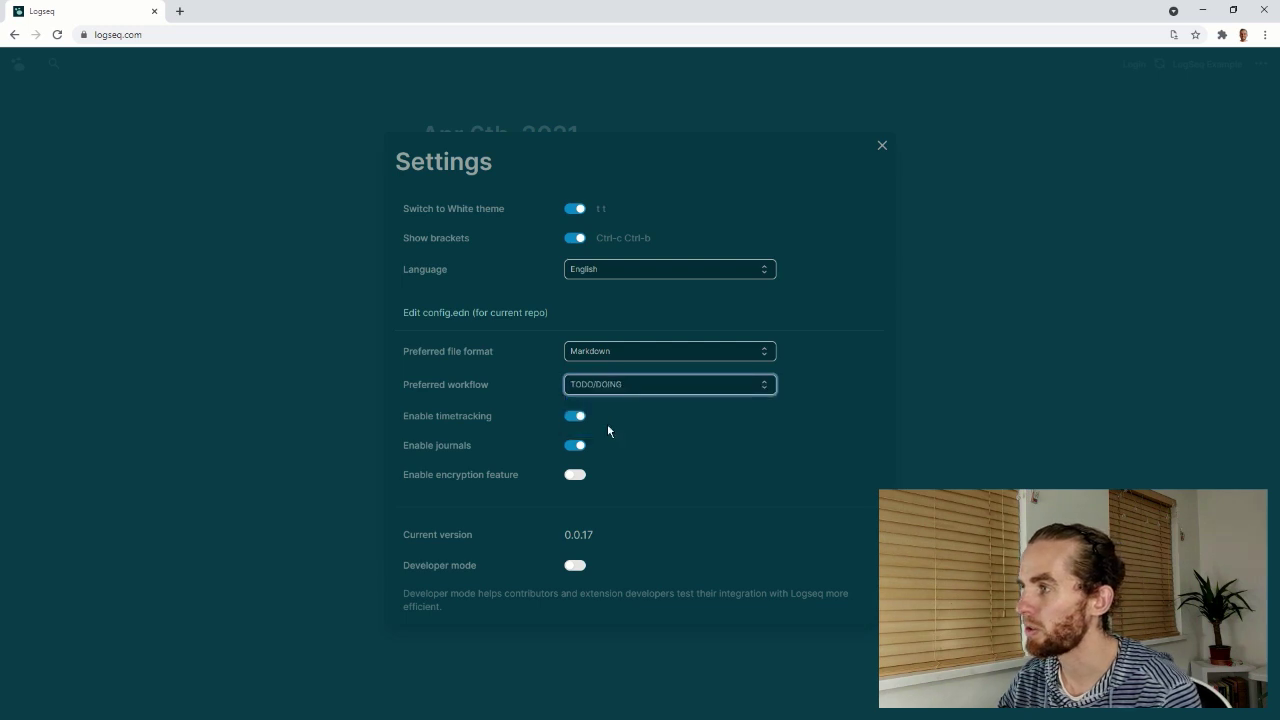
# Switch to the white theme, after briefly trying dark, and close Settings.
pyautogui.click(670, 448)
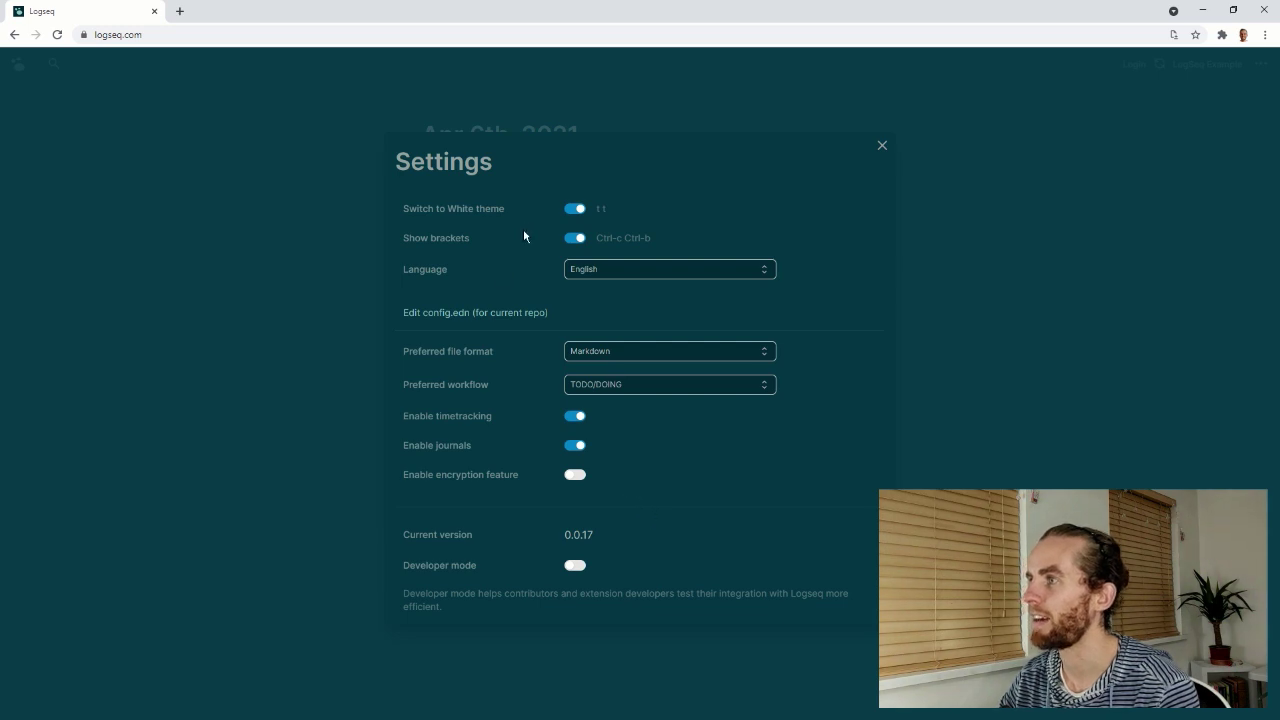
pyautogui.click(574, 209)
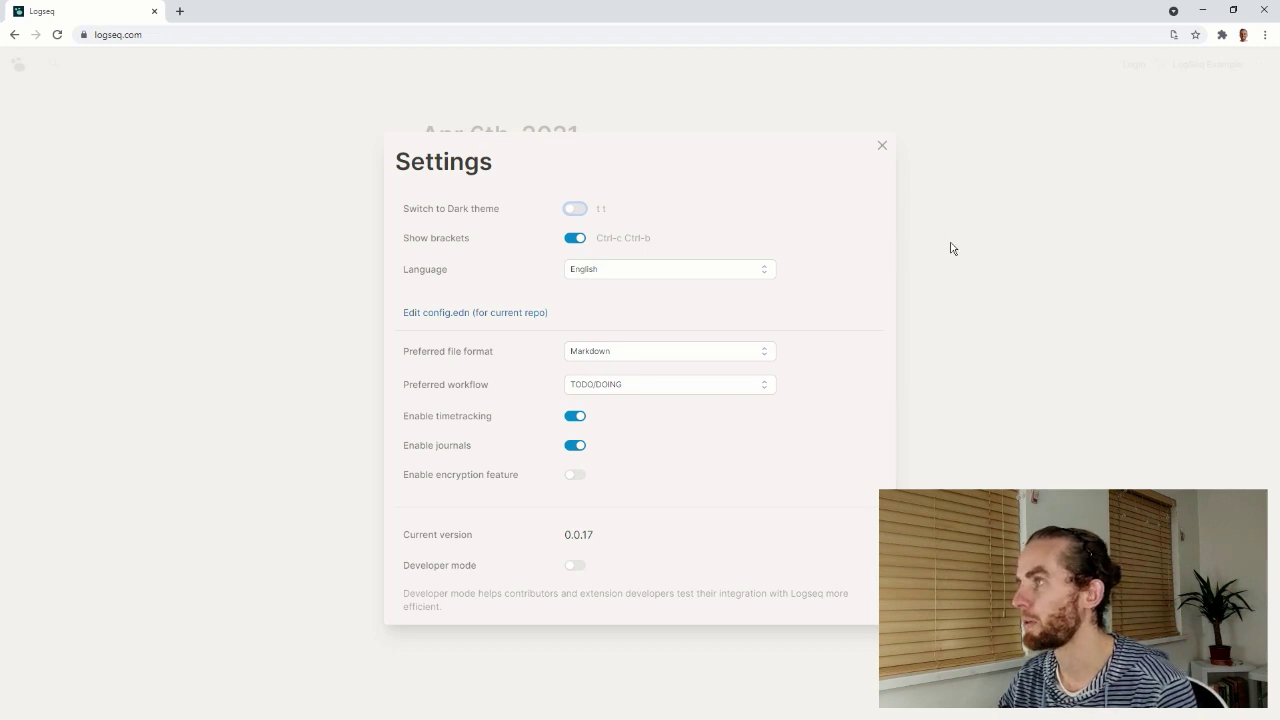
pyautogui.click(575, 209)
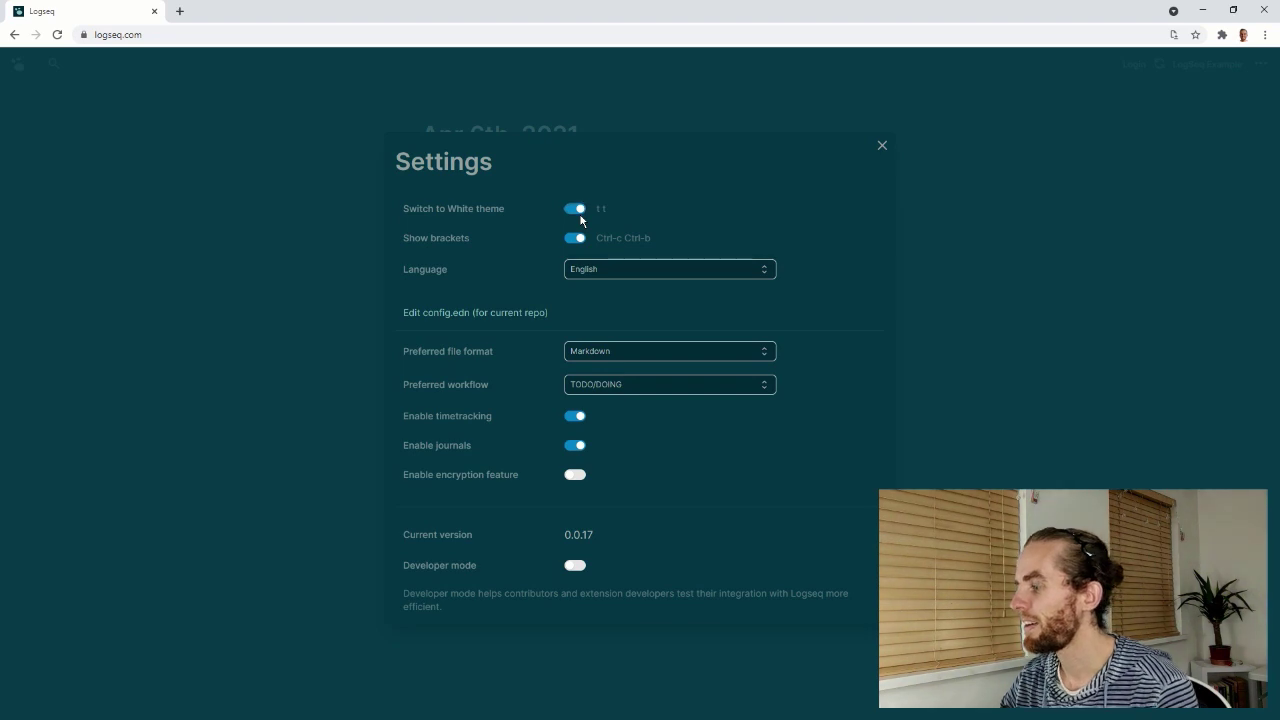
pyautogui.click(578, 211)
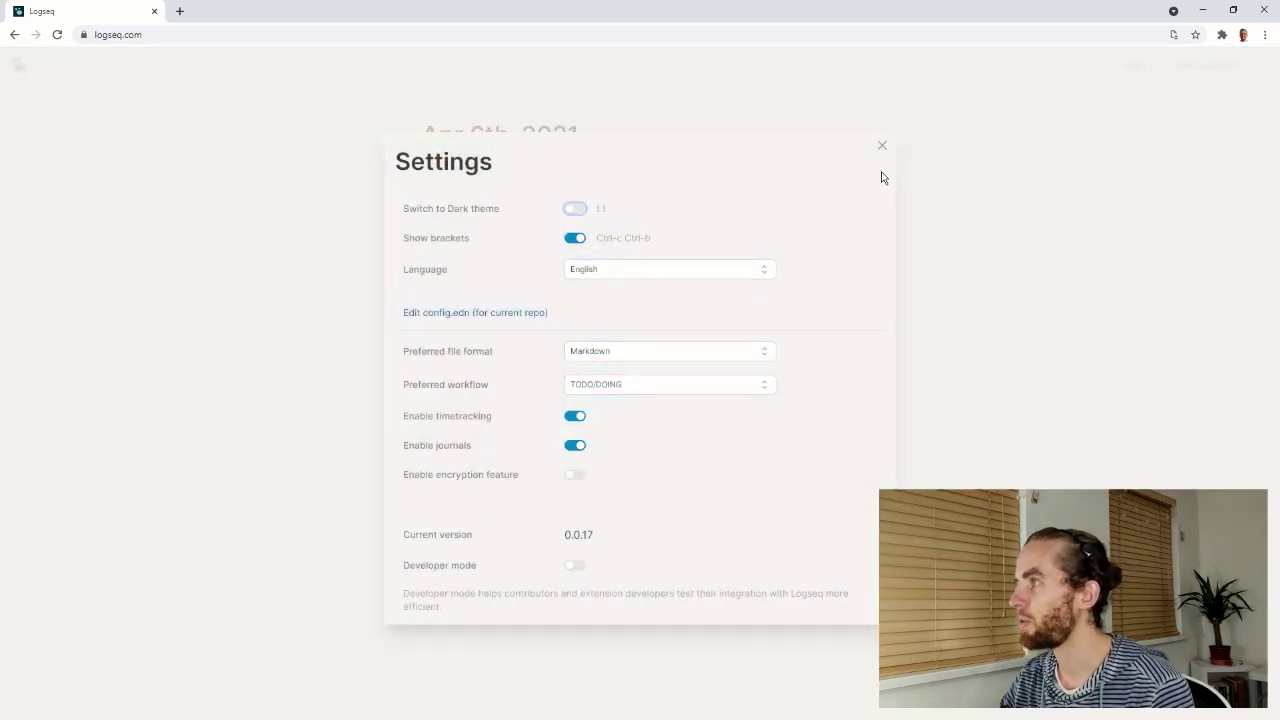
pyautogui.click(881, 147)
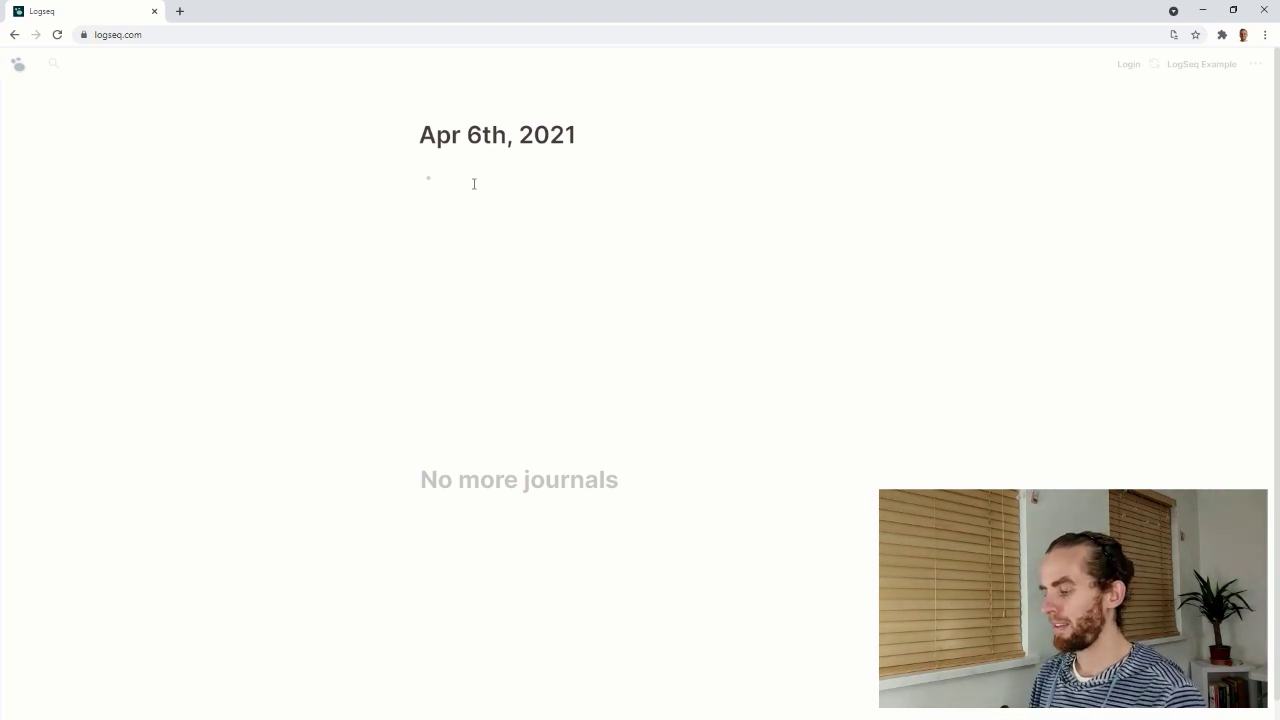
# Write the entries 'Had a meeting with PersonA, we discussed TopicX' and 'Had coffee with PersonB'.
pyautogui.write('Had a meeting')
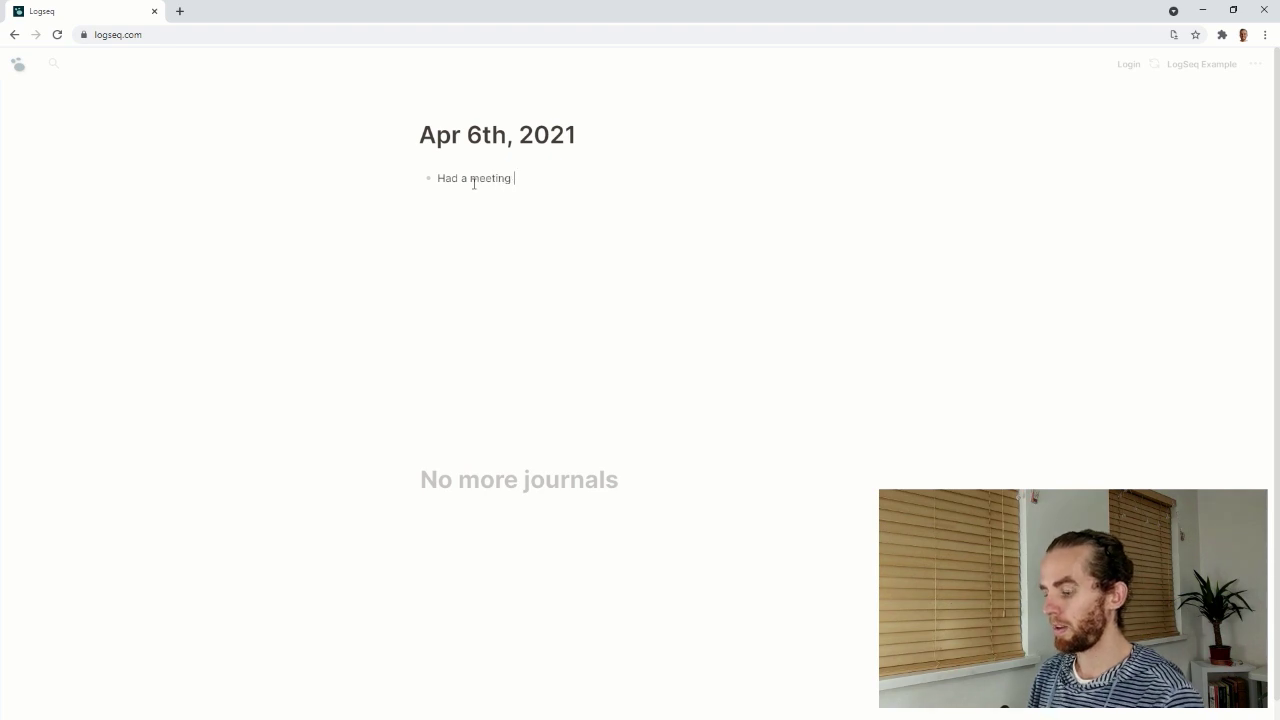
pyautogui.write(' with PrersonA')
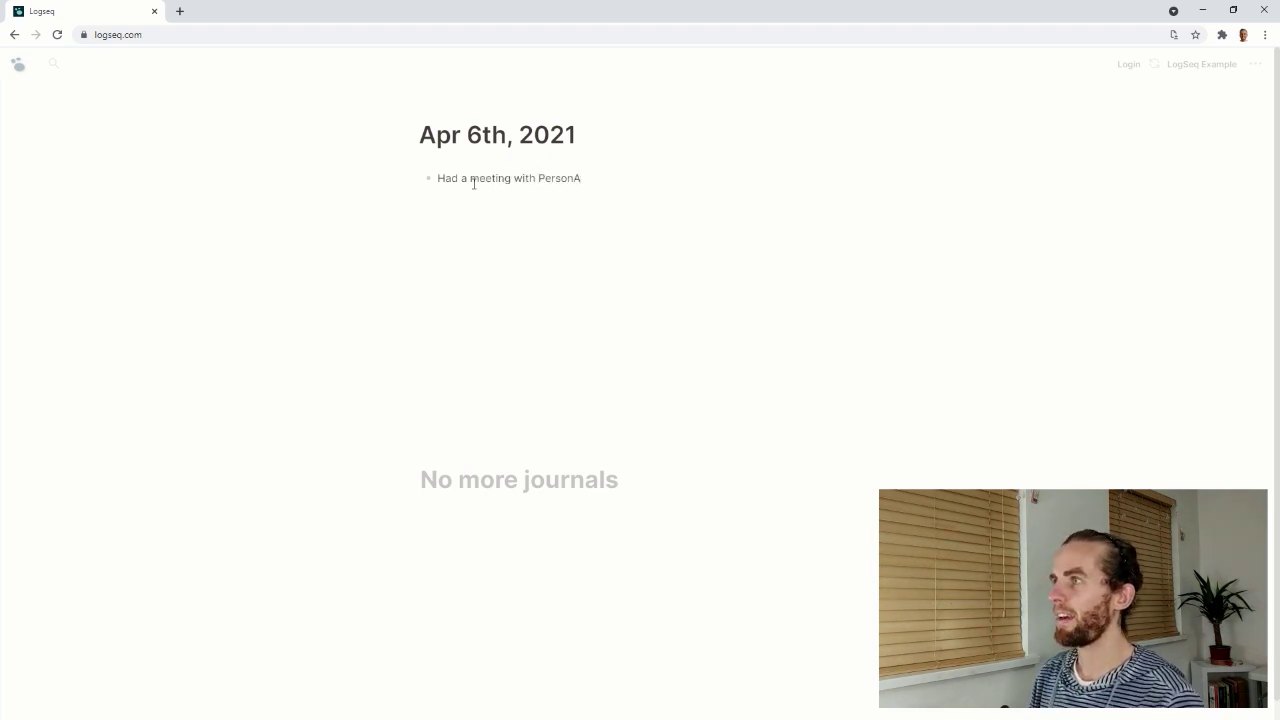
pyautogui.write(', we discu')
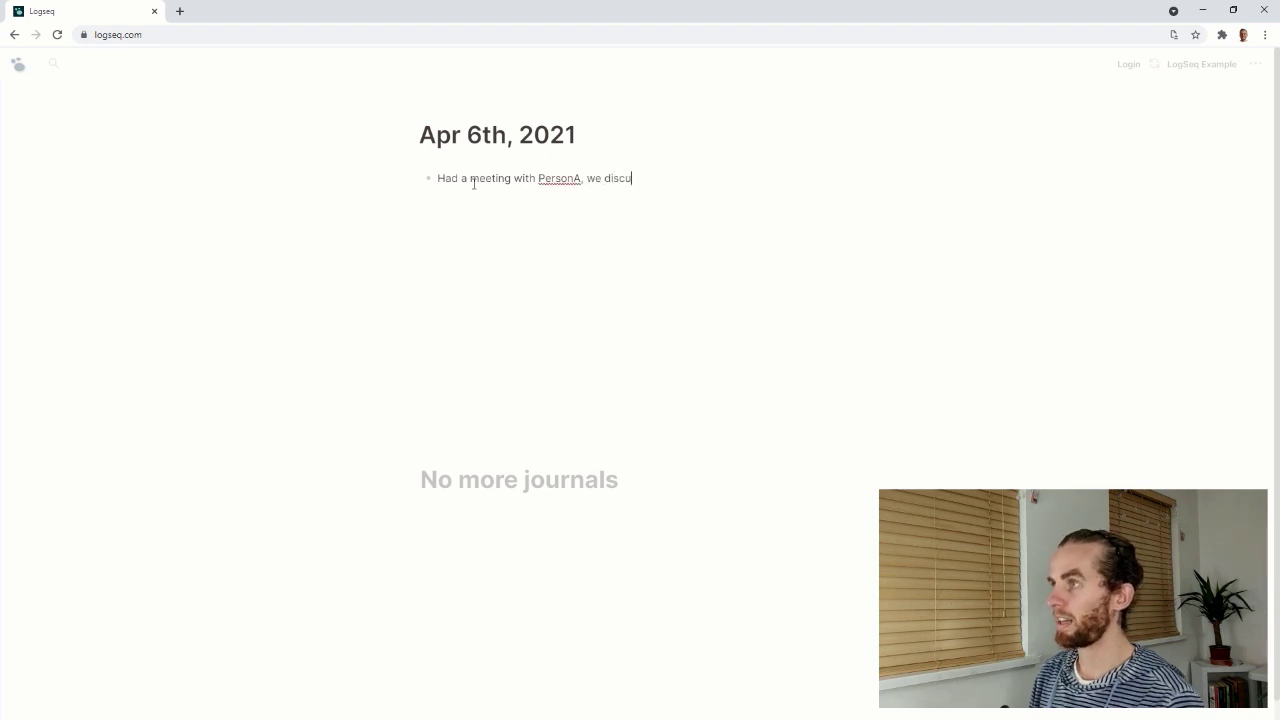
pyautogui.write('ssed this')
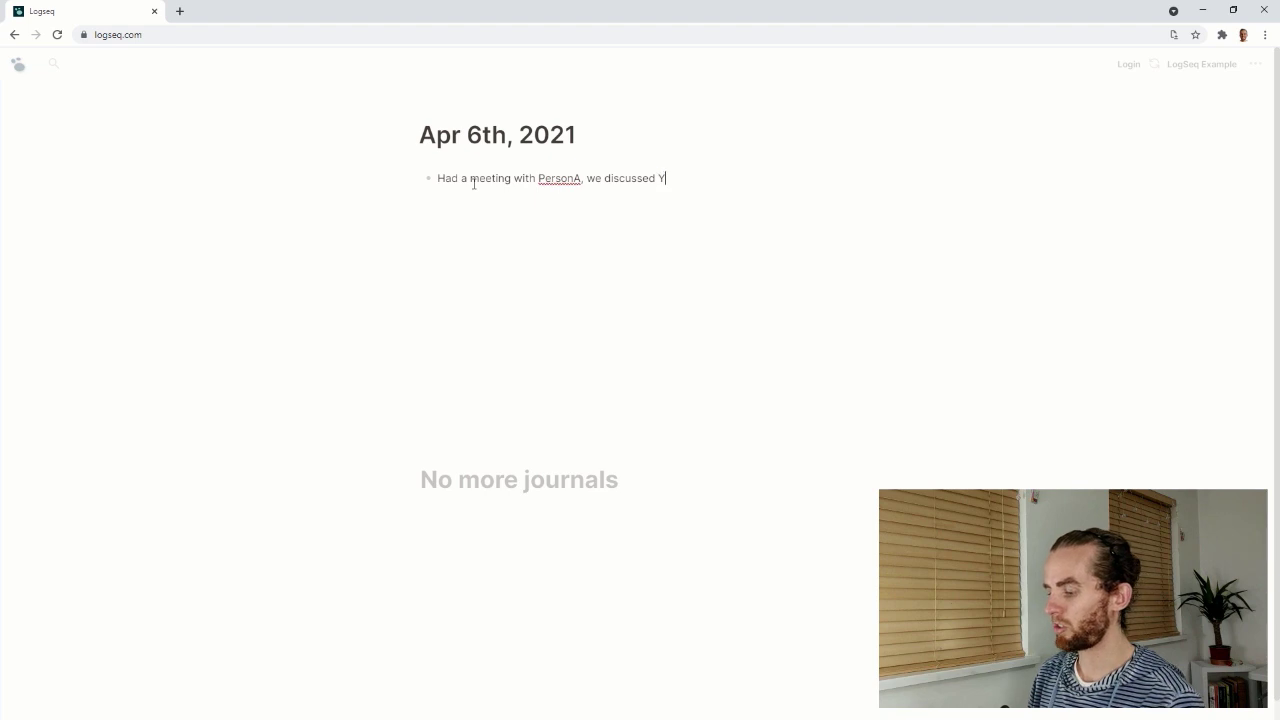
pyautogui.write('T')
pyautogui.write('opic')
pyautogui.write('[[')
pyautogui.press('BackSpace')
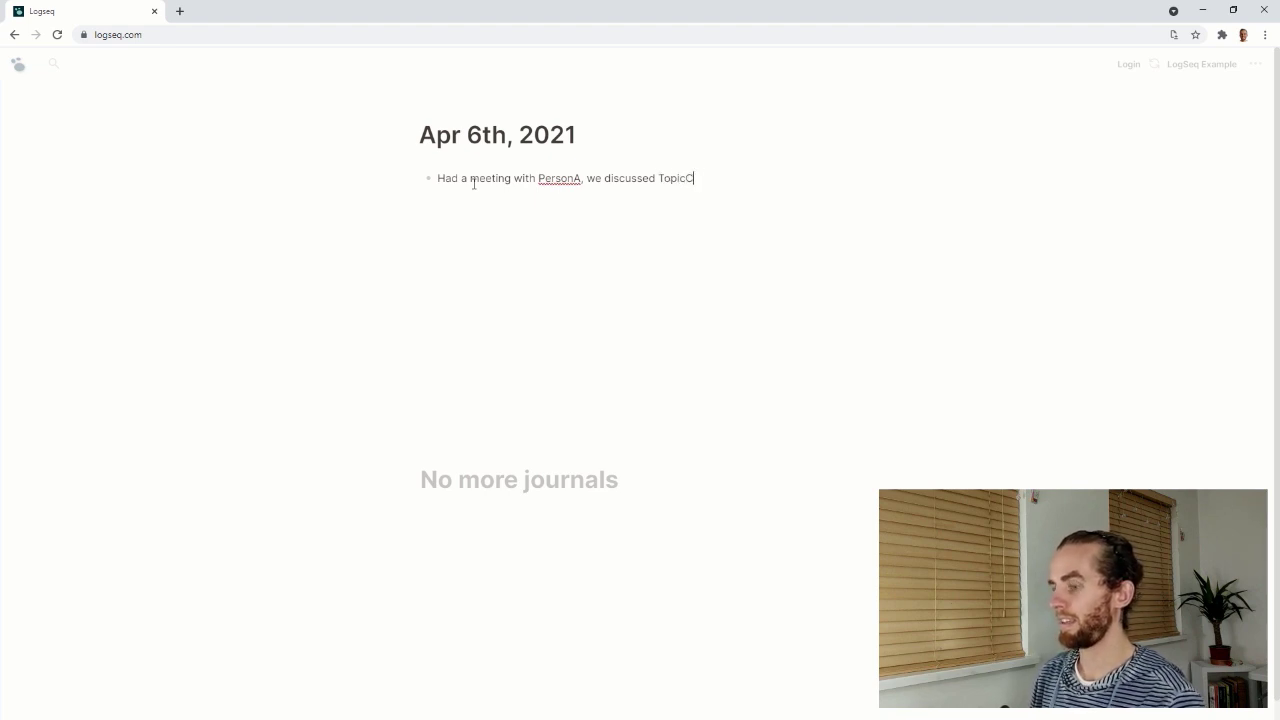
pyautogui.write('X')
pyautogui.press('Return')
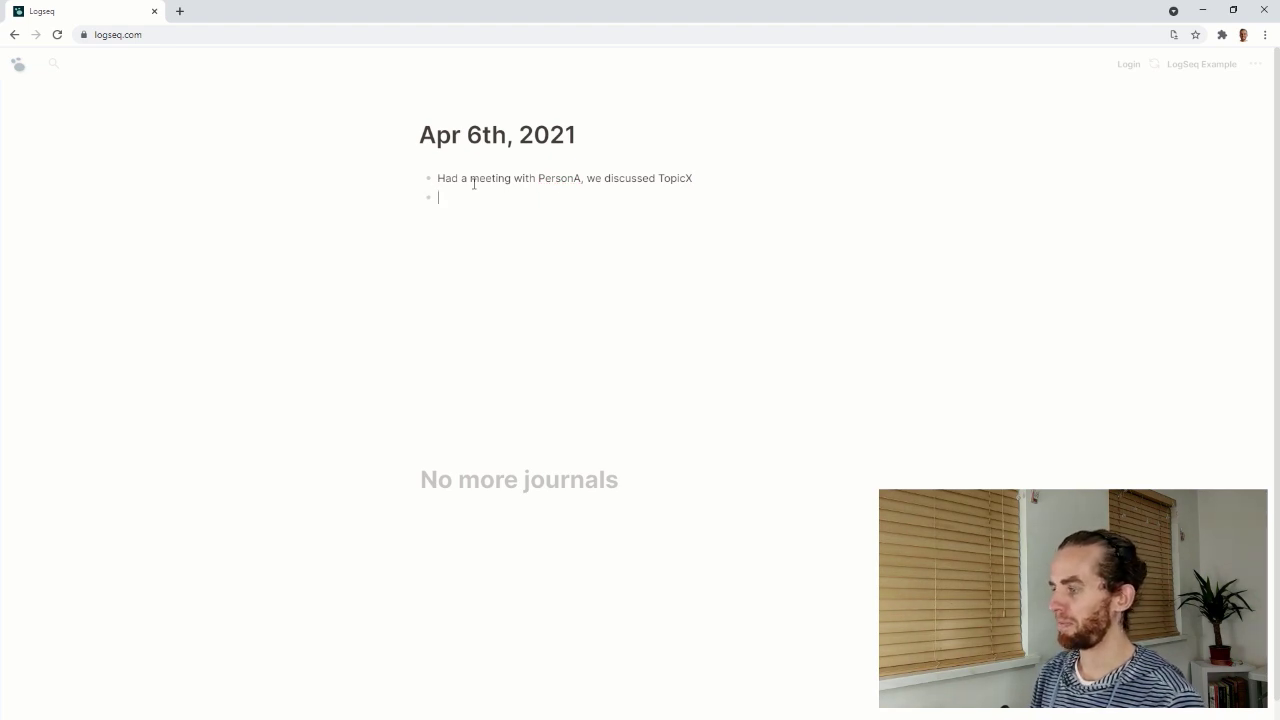
pyautogui.write('Had coffee')
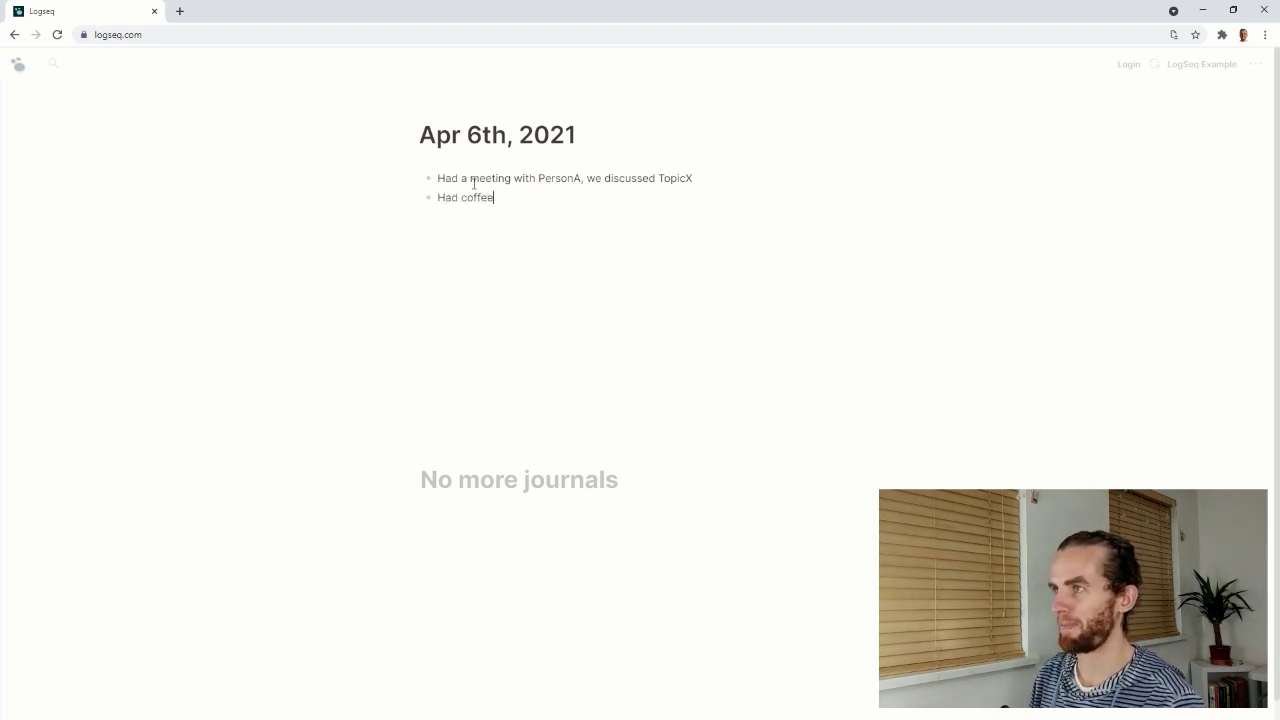
pyautogui.write(' with Person ')
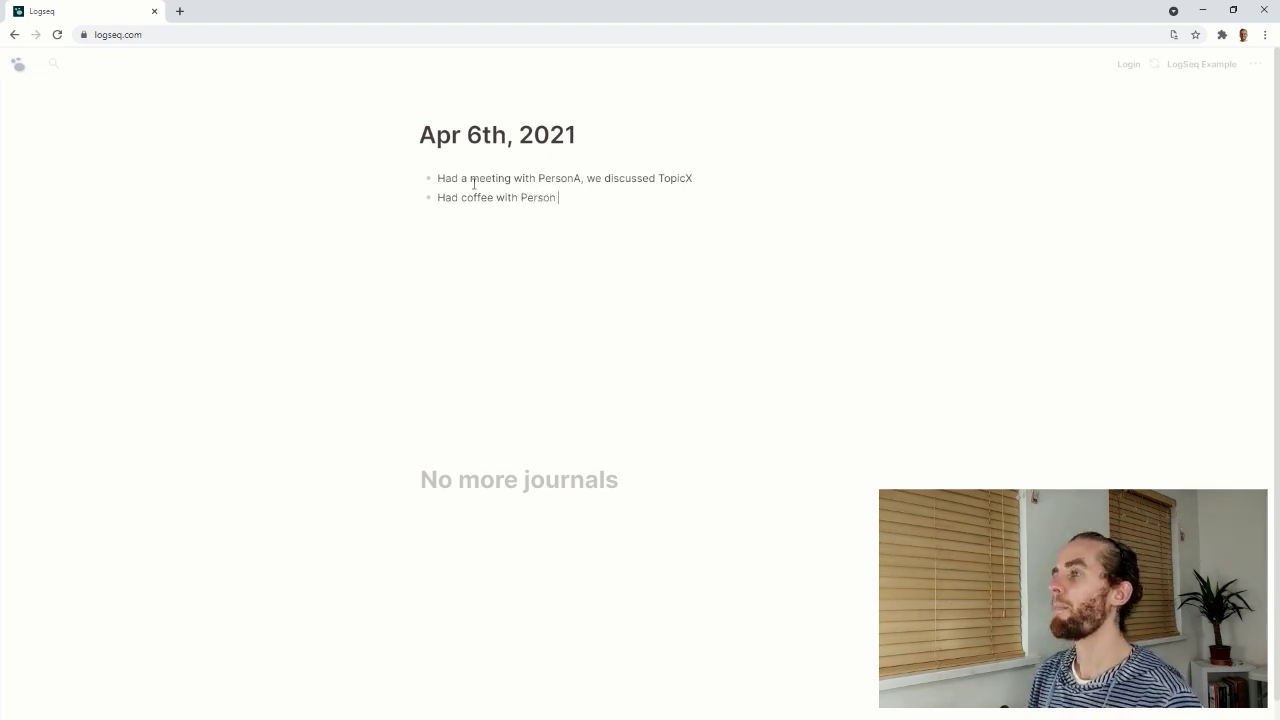
pyautogui.write('B')
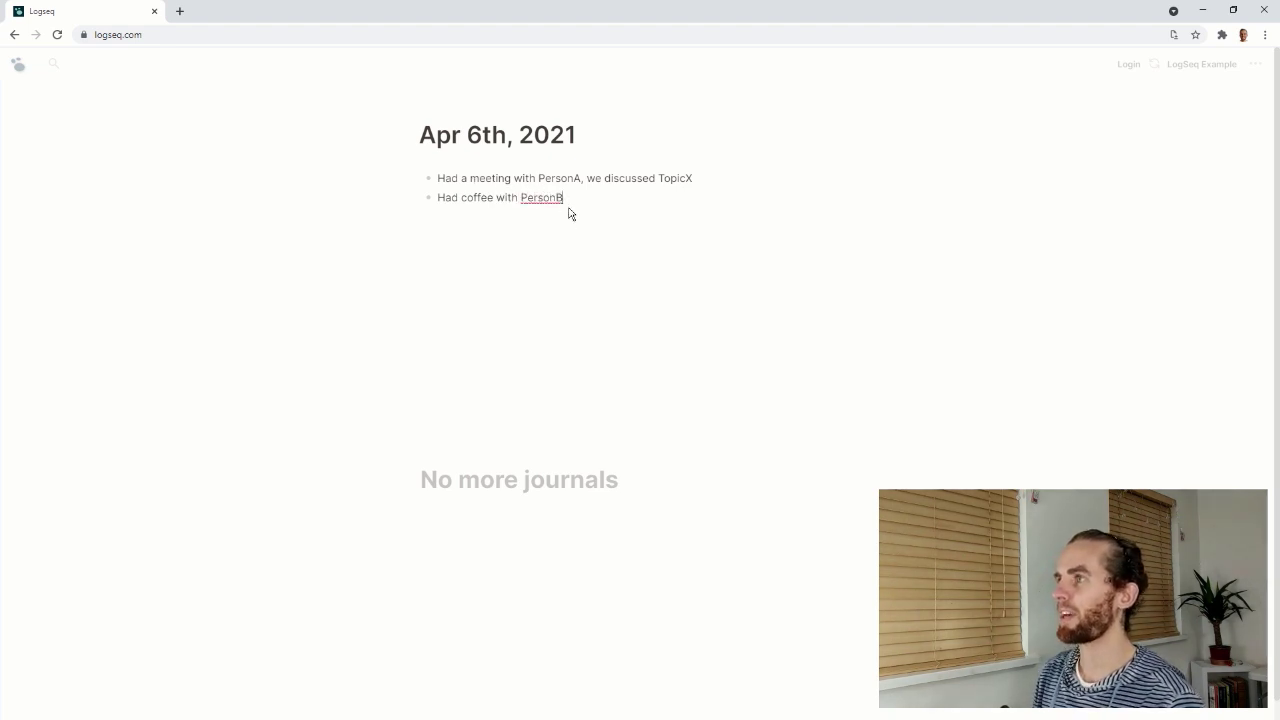
pyautogui.click(591, 300)
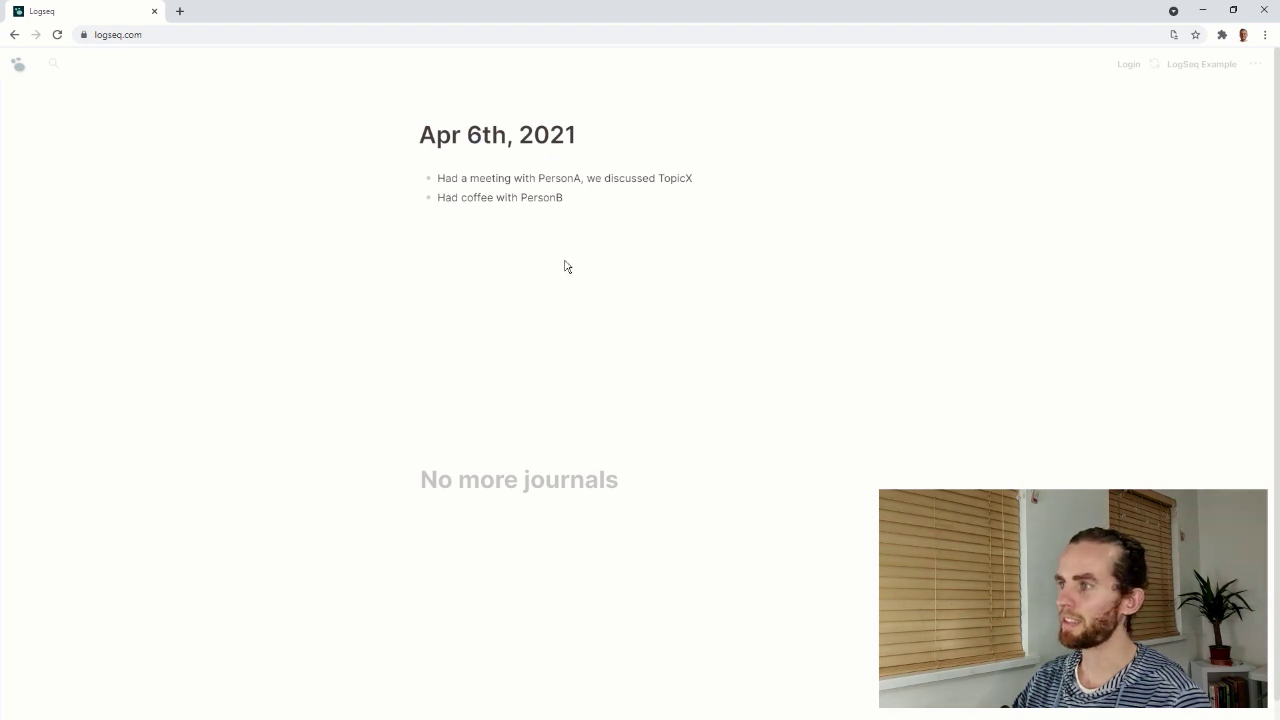
# Create the Apr 5th, 2021 page through a temporary link and write 'Did this' on it.
pyautogui.scroll(-1, 575, 230)
pyautogui.click(597, 177)
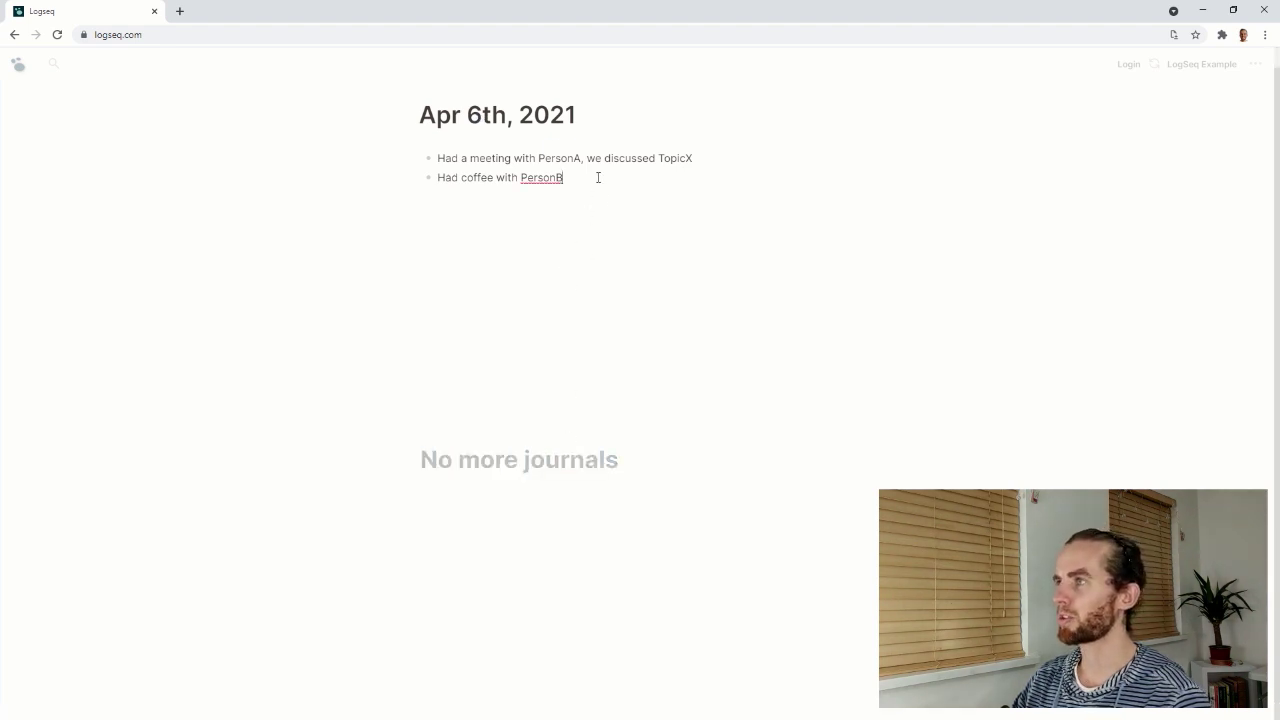
pyautogui.press('Return')
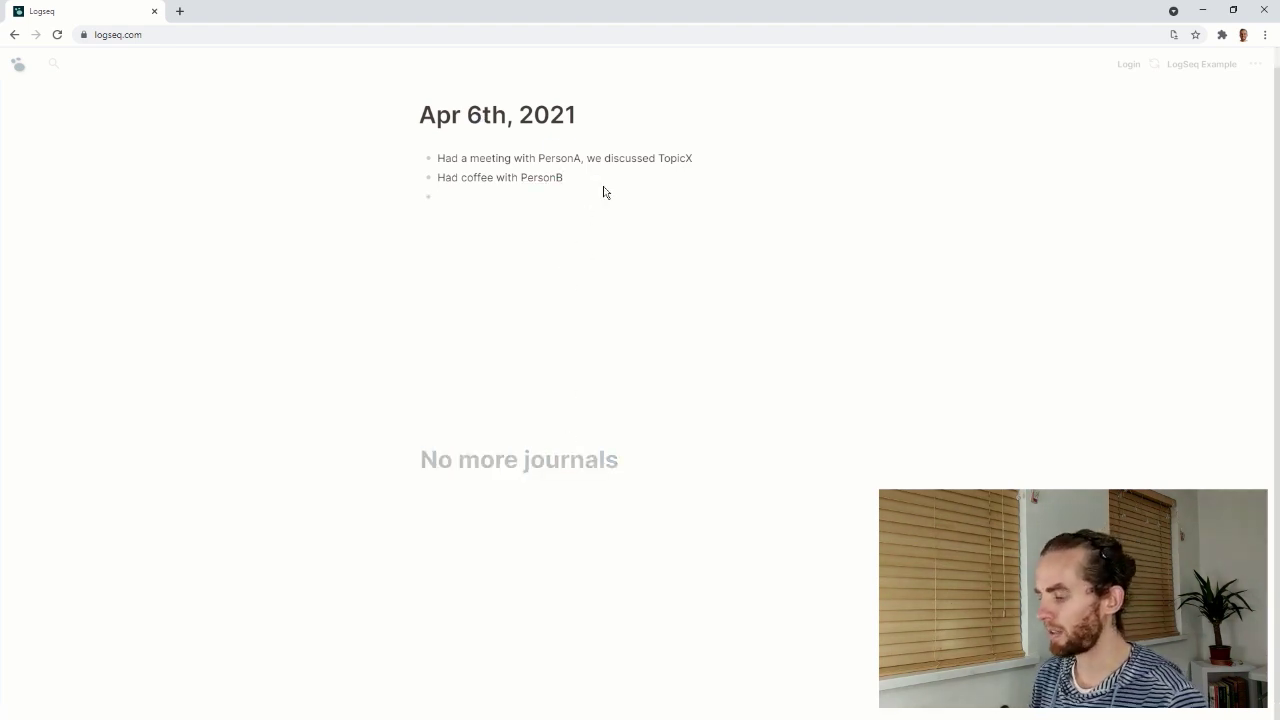
pyautogui.write('[[Apr 5th, 2021')
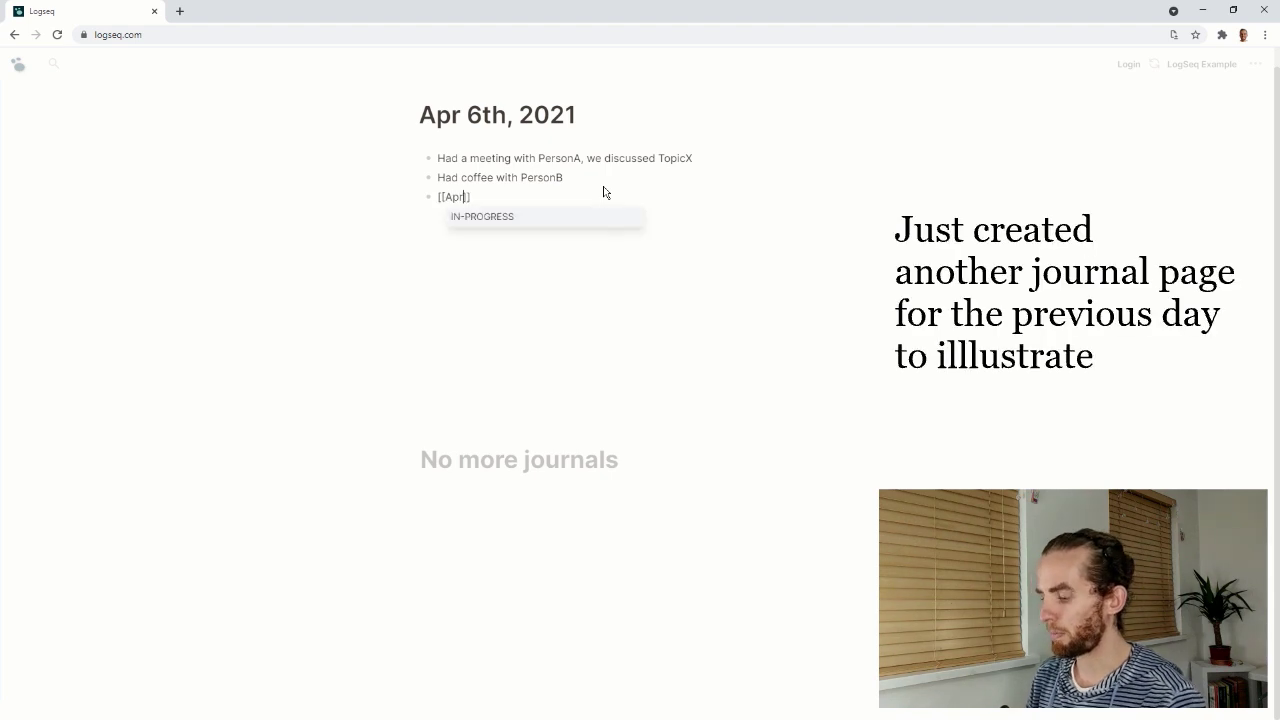
pyautogui.click(466, 197)
pyautogui.click(485, 160)
pyautogui.write('Did this')
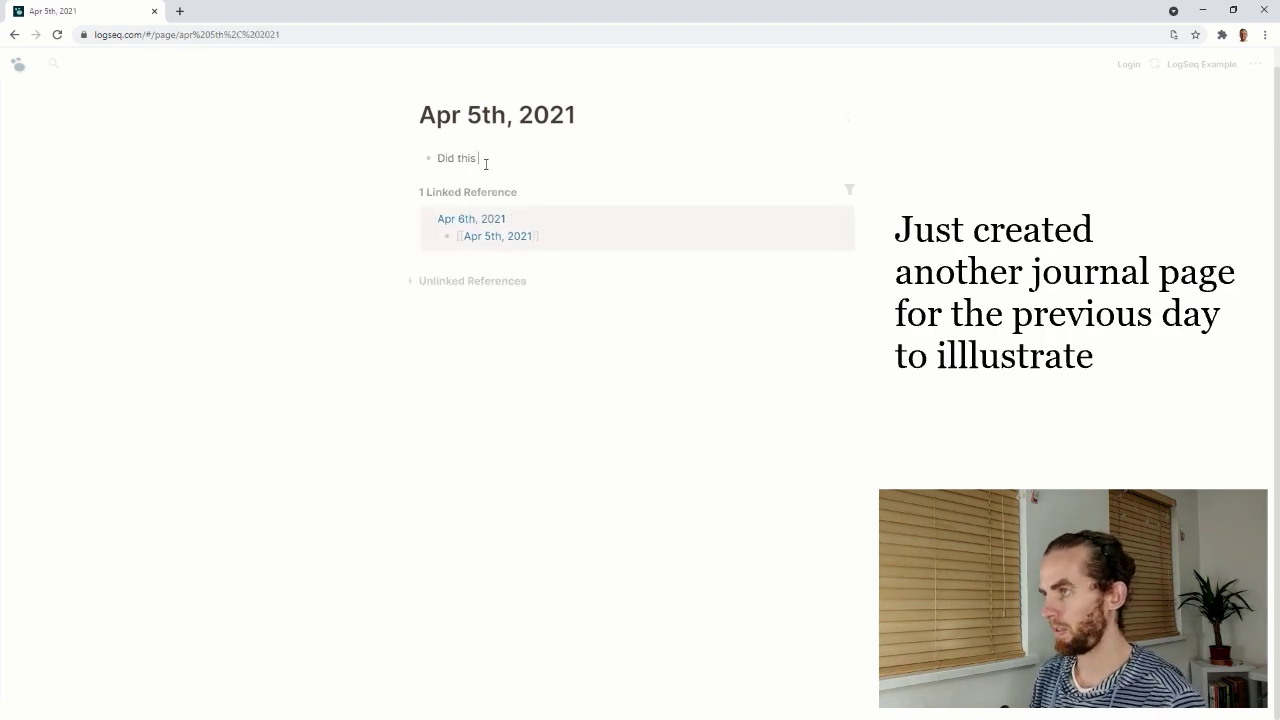
pyautogui.press('Return')
# Return to the journals and delete the temporary Apr 5th link bullet.
pyautogui.hotkey('alt', 'Left')
pyautogui.click(540, 214)
pyautogui.hotkey('ctrl', 'a')
pyautogui.press('BackSpace')
pyautogui.scroll(-1, 477, 475)
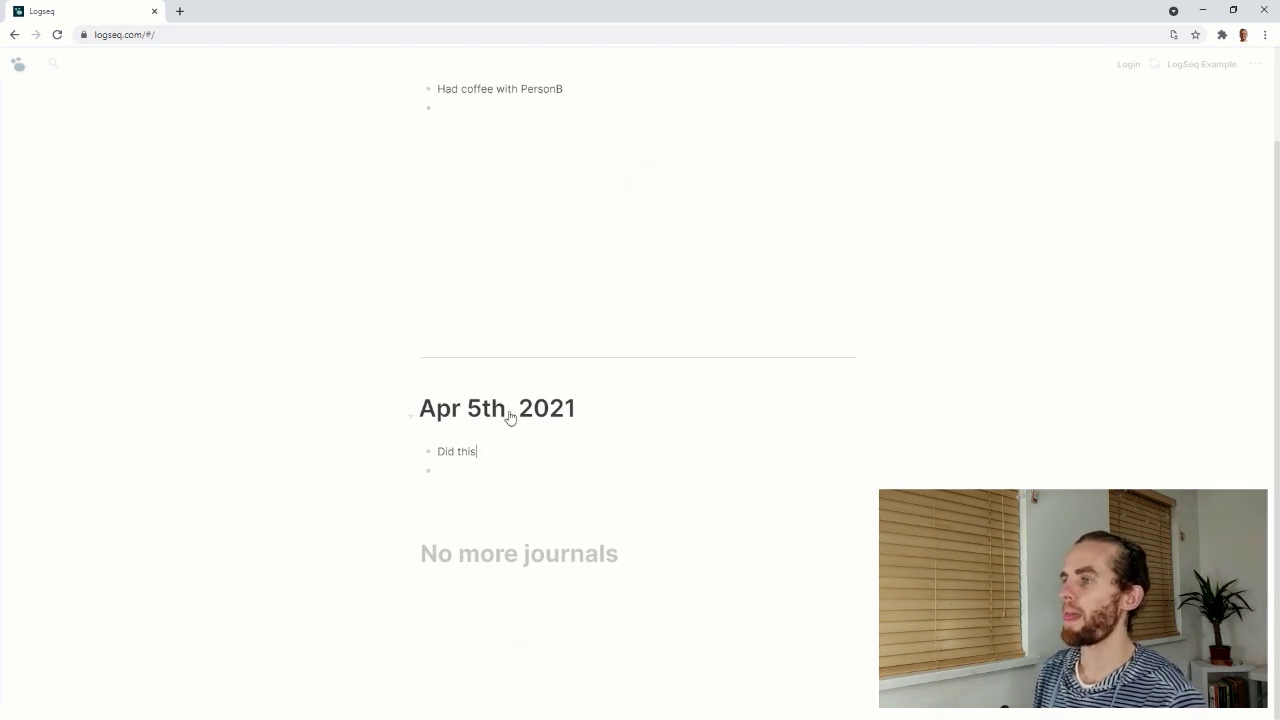
pyautogui.scroll(1, 510, 418)
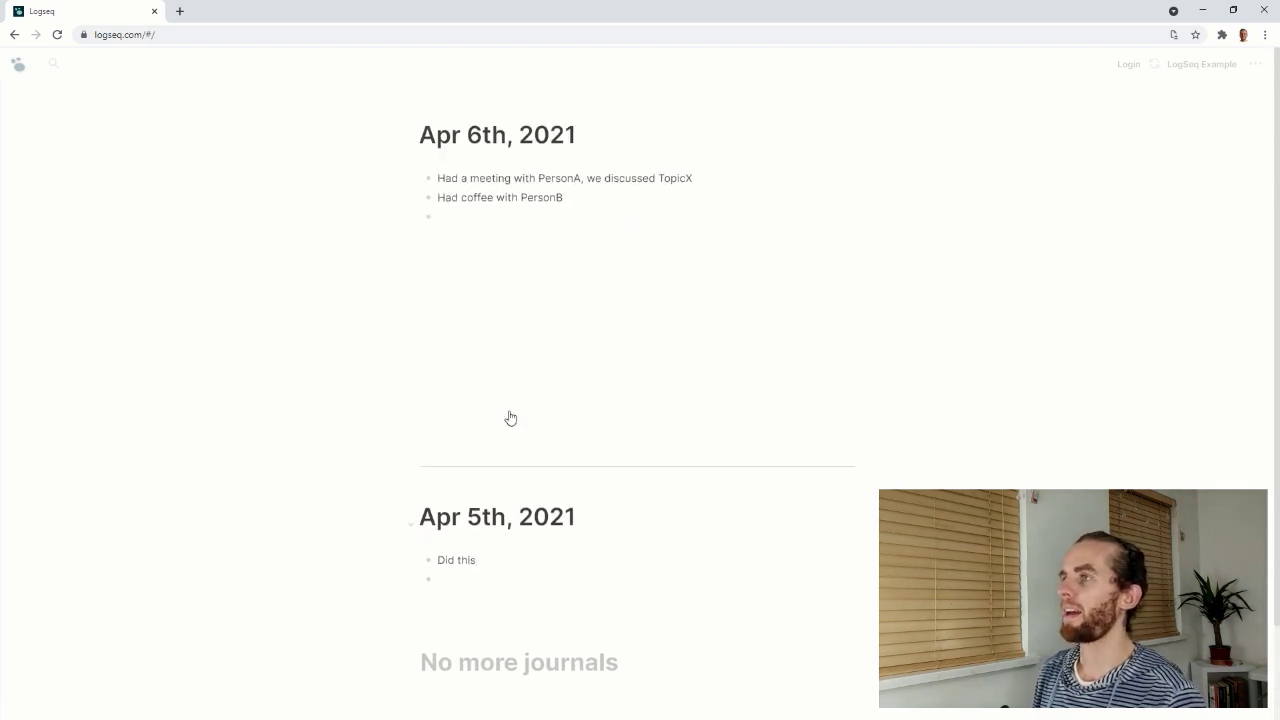
# Wrap PersonA, PersonB and TopicX in [[ ]] page links.
pyautogui.doubleClick(541, 178)
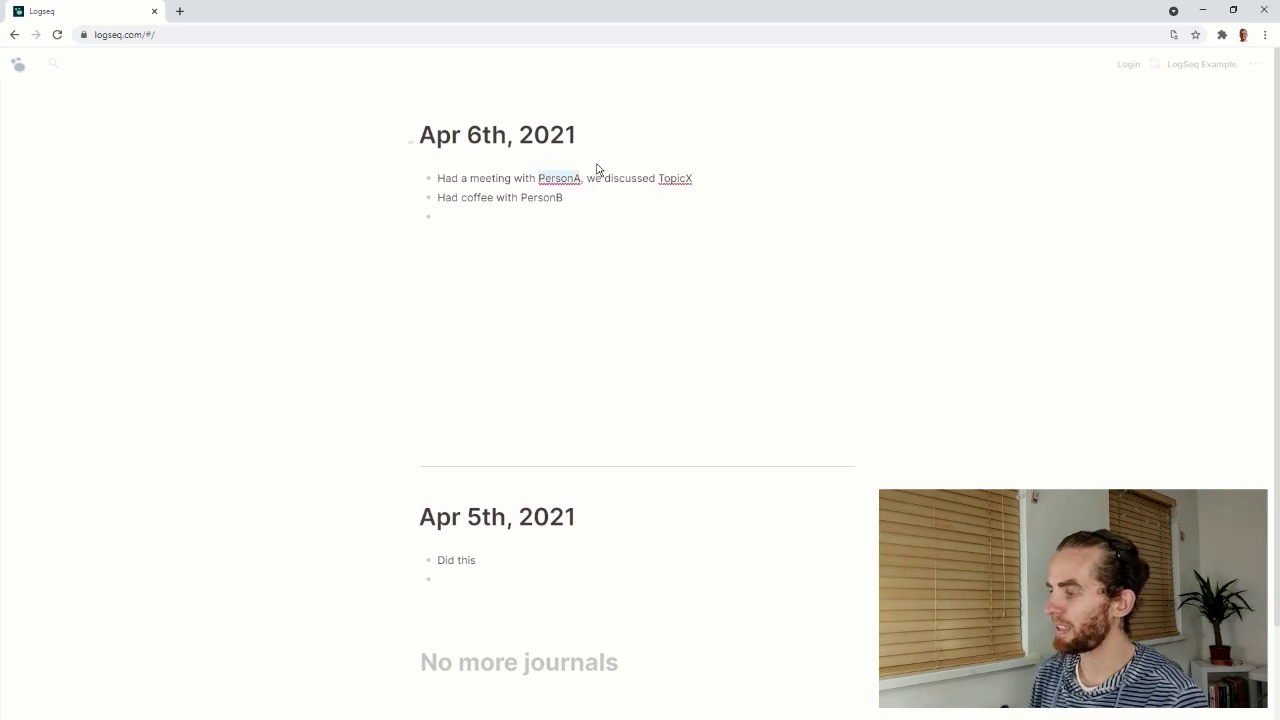
pyautogui.write('[[')
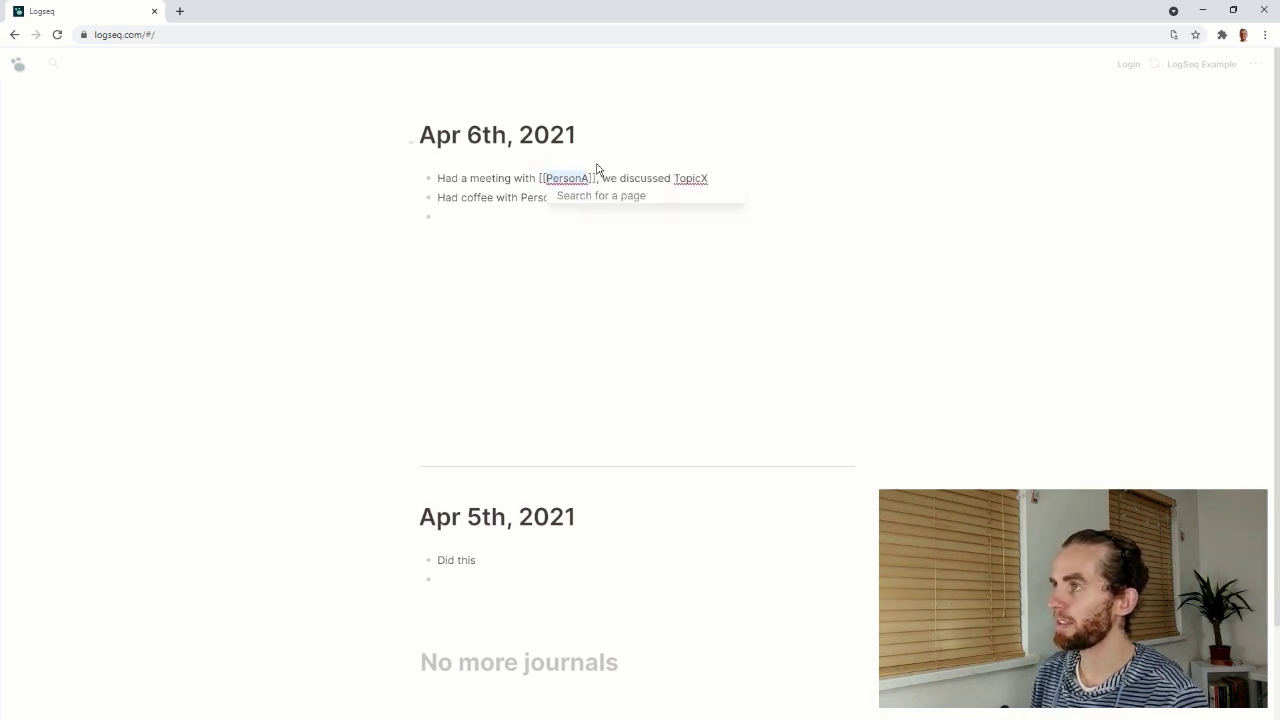
pyautogui.click(591, 222)
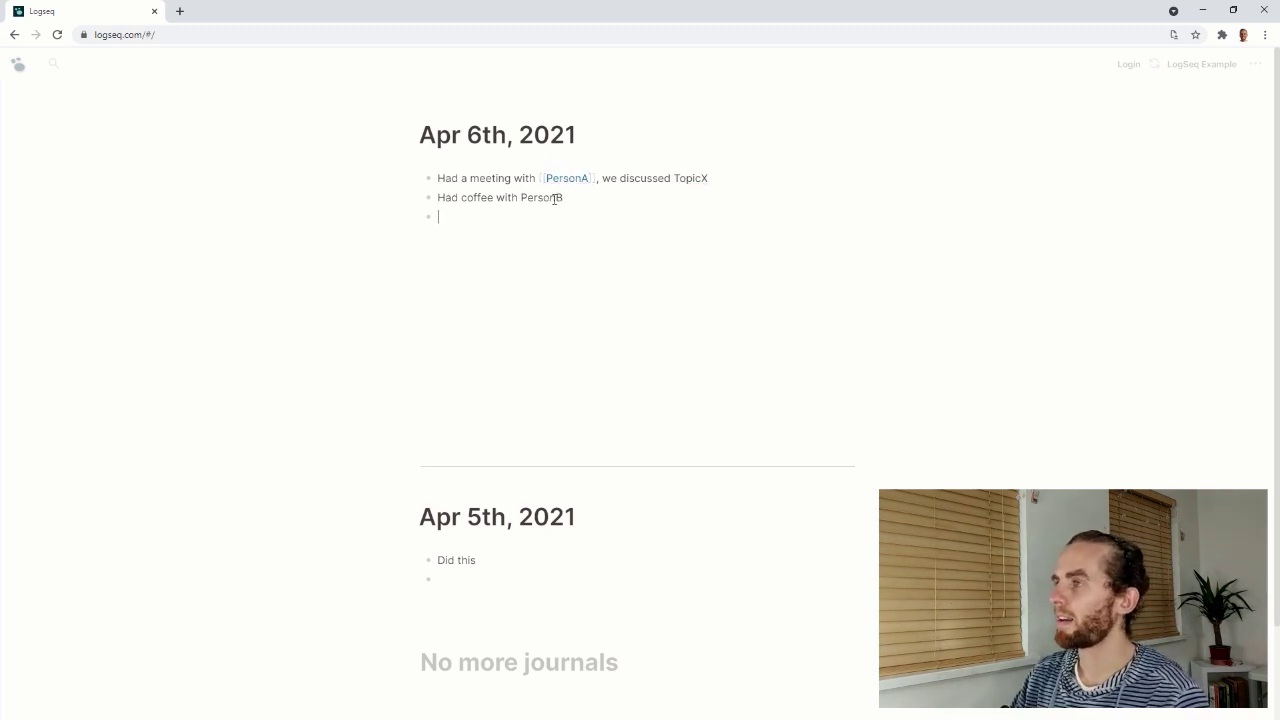
pyautogui.moveTo(565, 197); pyautogui.dragTo(520, 198)
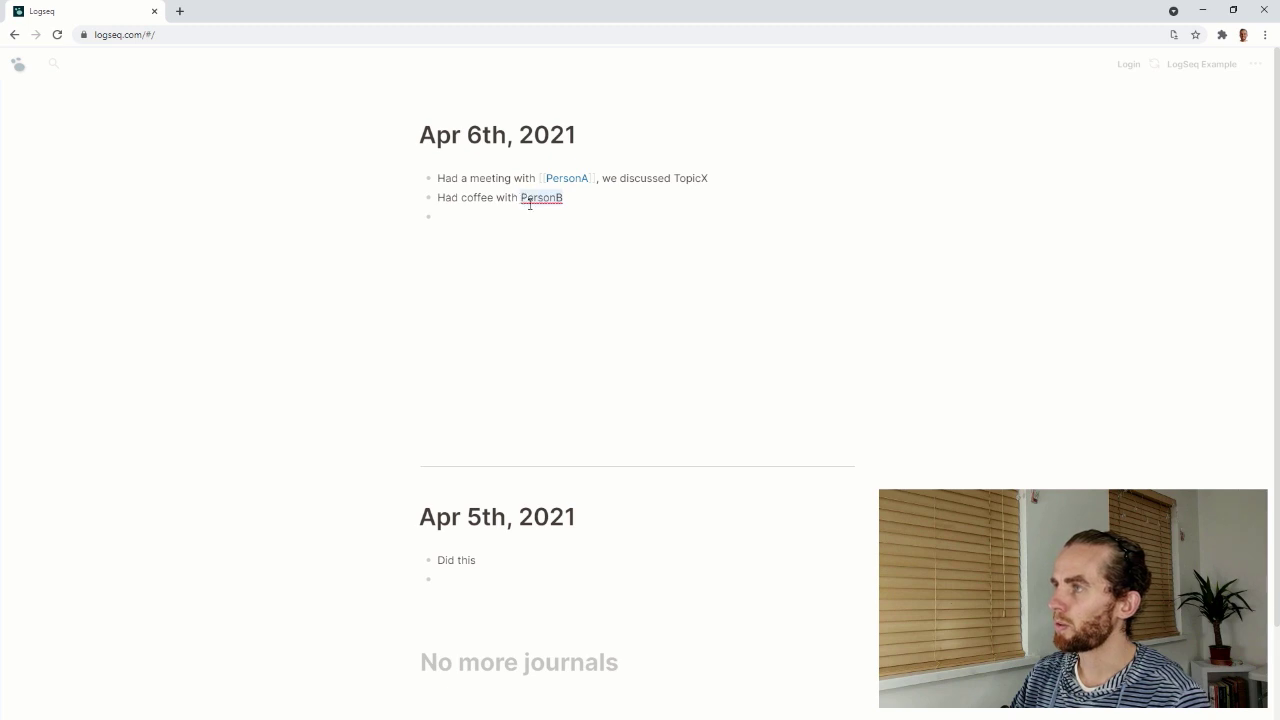
pyautogui.write('[[')
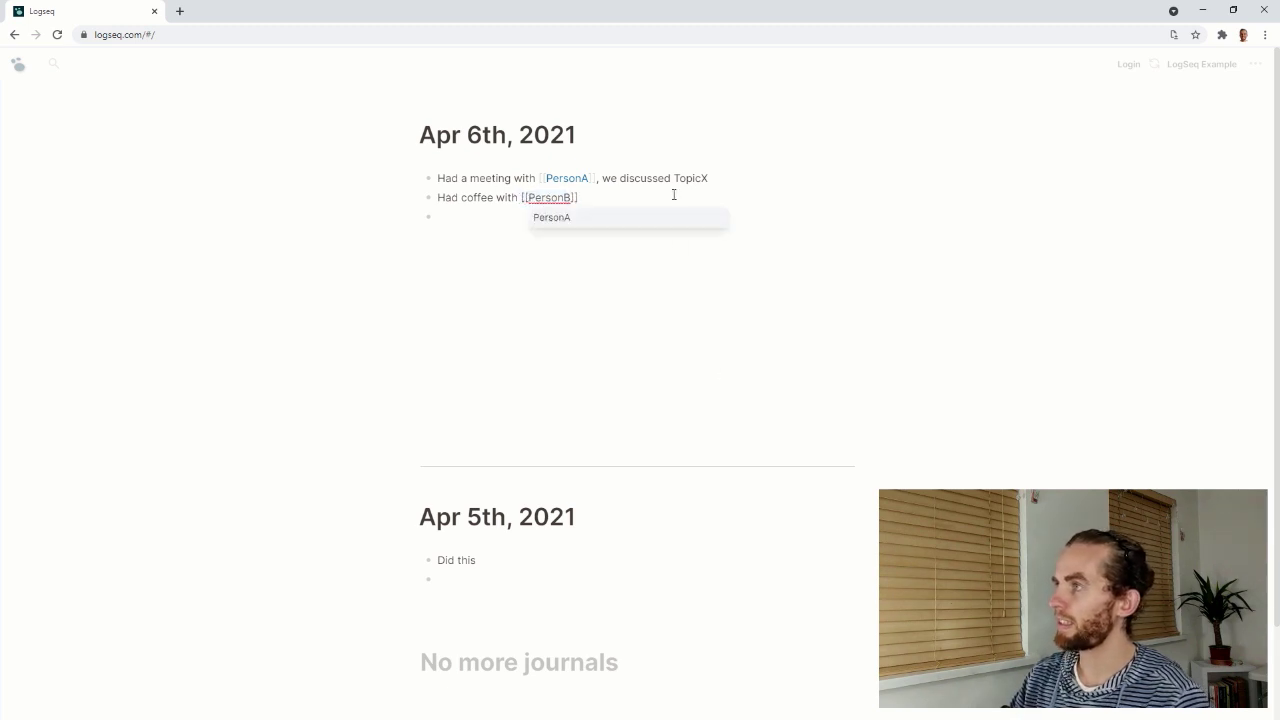
pyautogui.moveTo(673, 179); pyautogui.dragTo(711, 178)
pyautogui.write('[[')
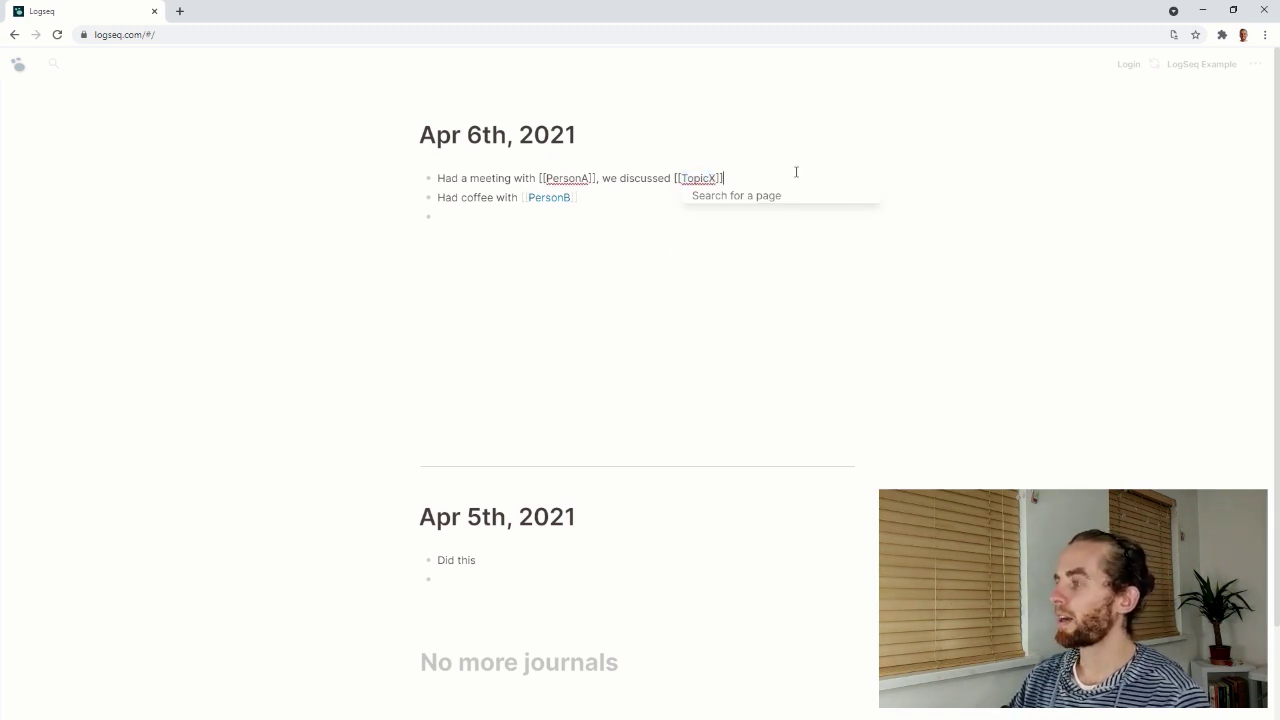
pyautogui.press('Escape')
pyautogui.press('Escape')
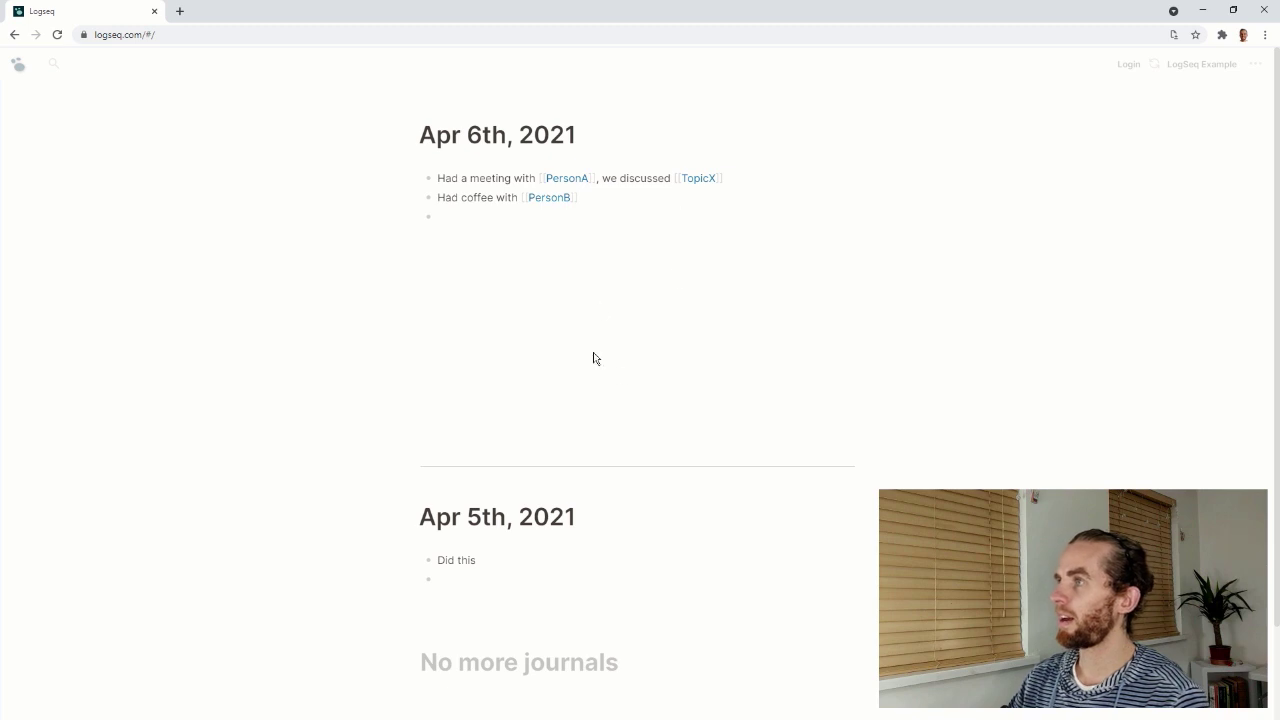
# Go from the PersonA page to the TopicX page and start its first block.
pyautogui.click(567, 178)
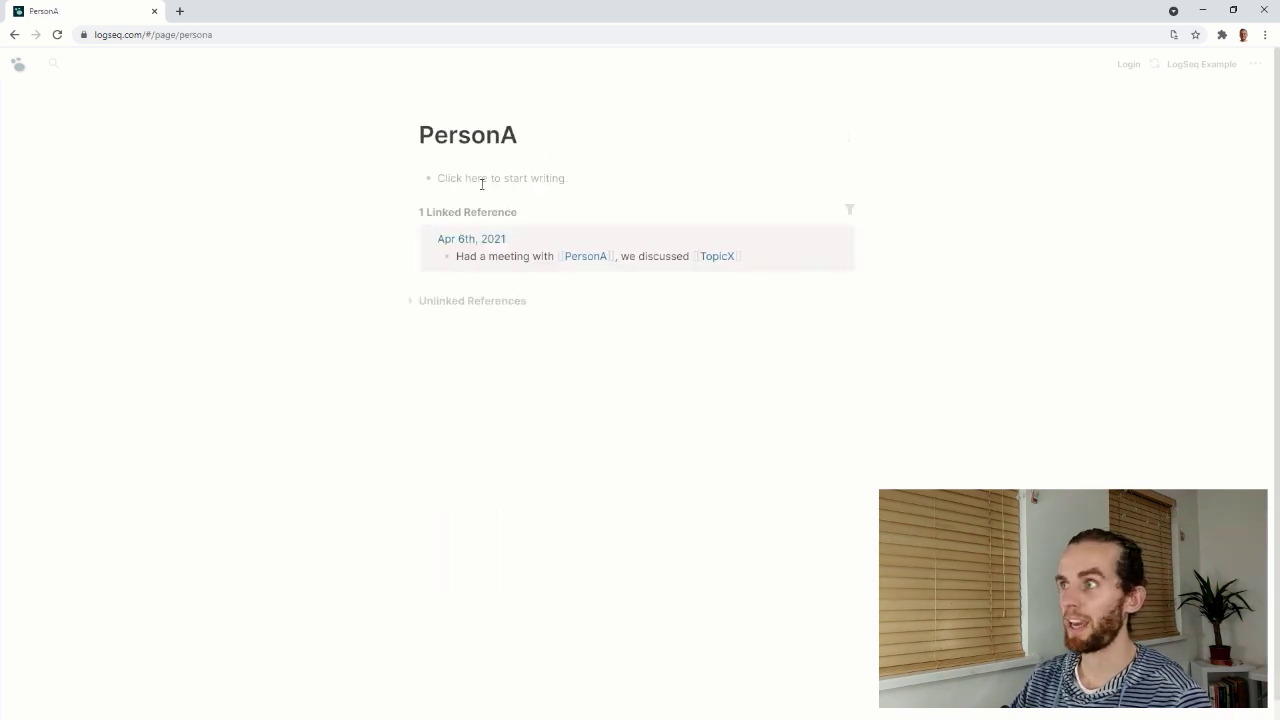
pyautogui.click(716, 257)
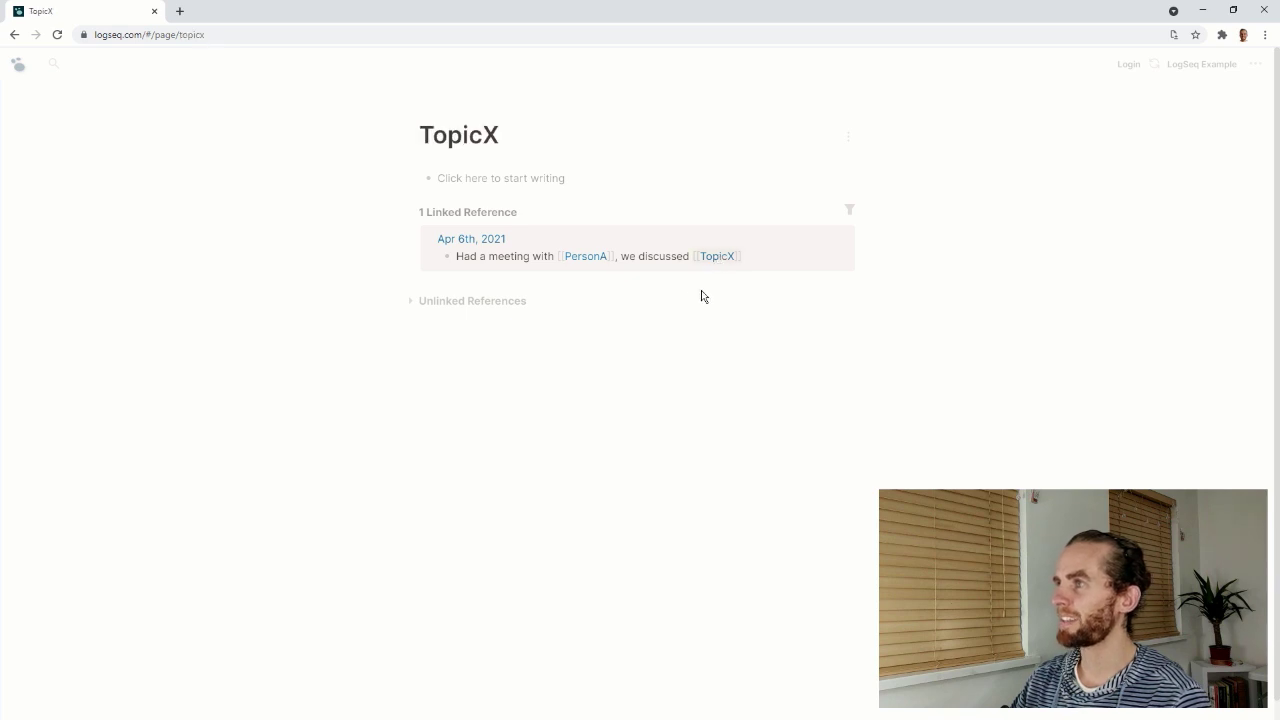
pyautogui.click(493, 179)
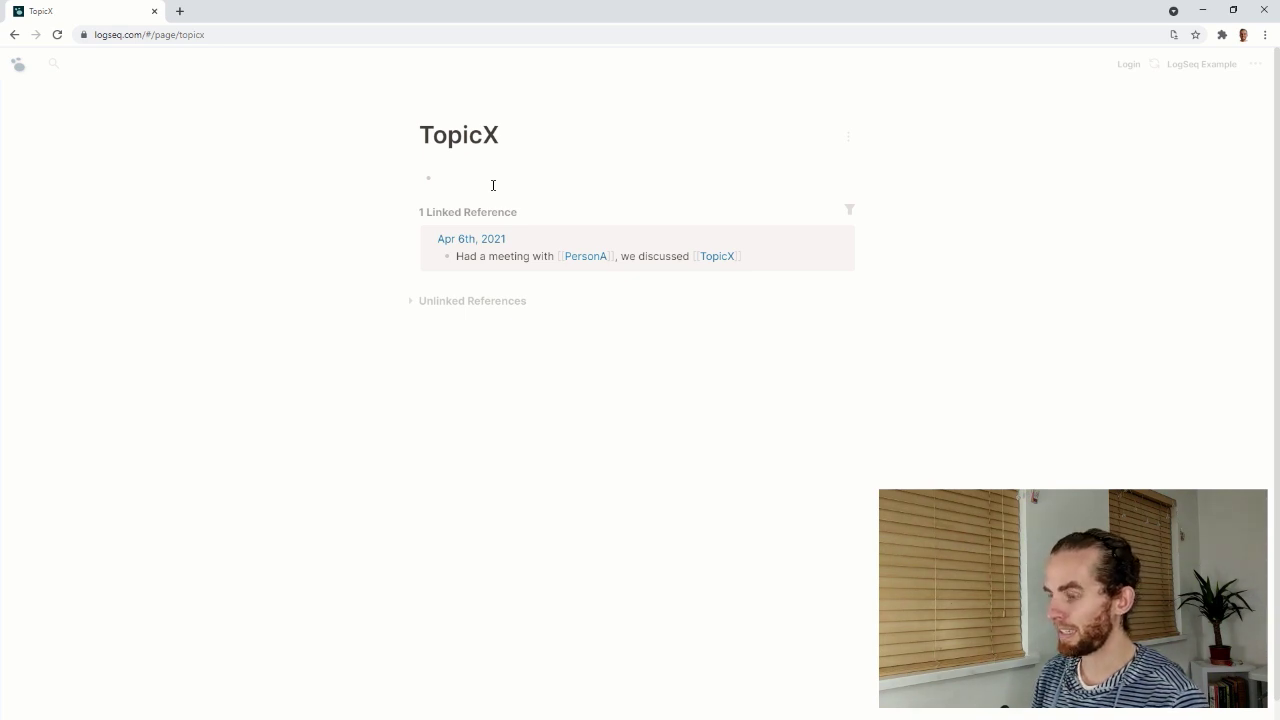
# Add a 'tags: Books' property and the line 'TopicX is all about this new technology called LogSeq'.
pyautogui.write('tags: [[Books')
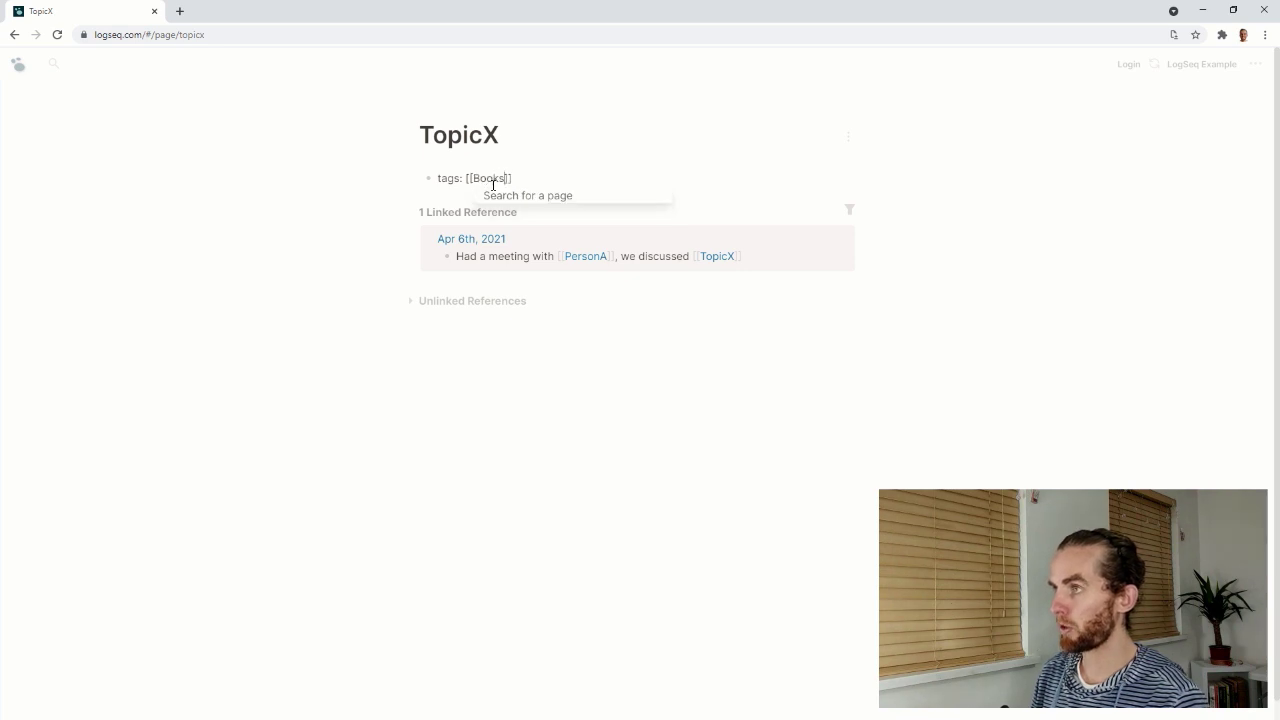
pyautogui.press('End')
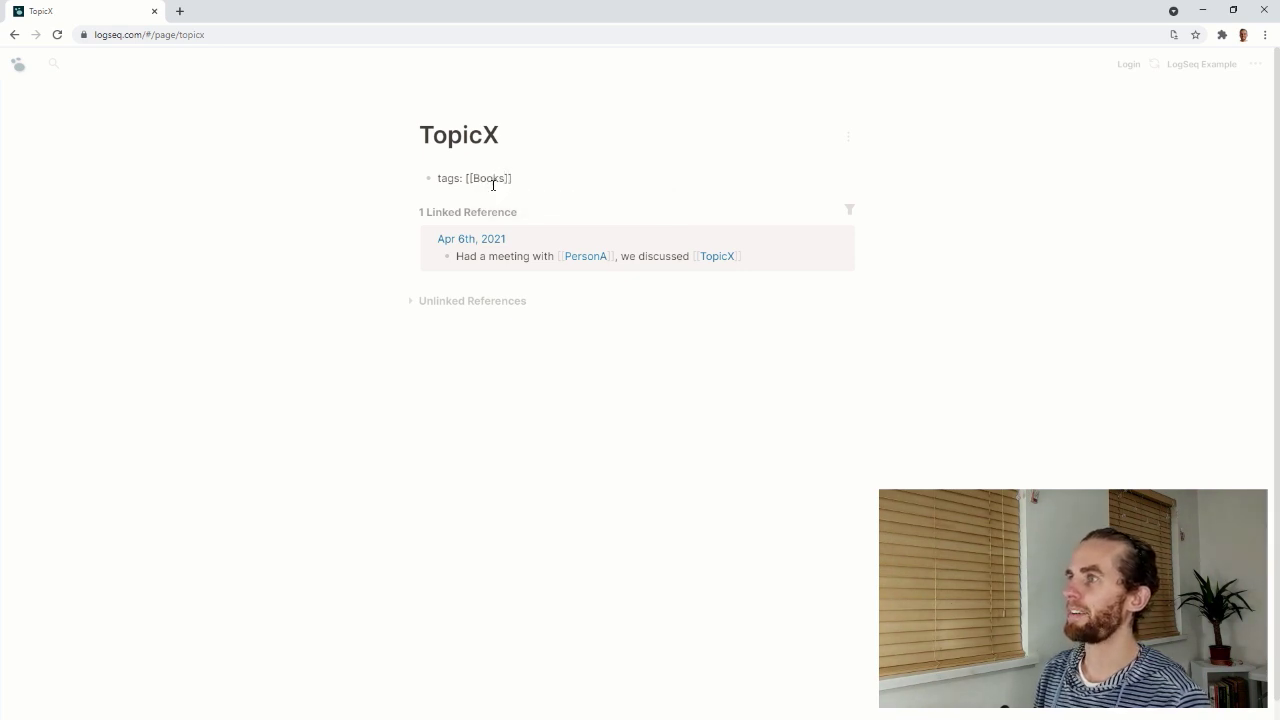
pyautogui.press('Return')
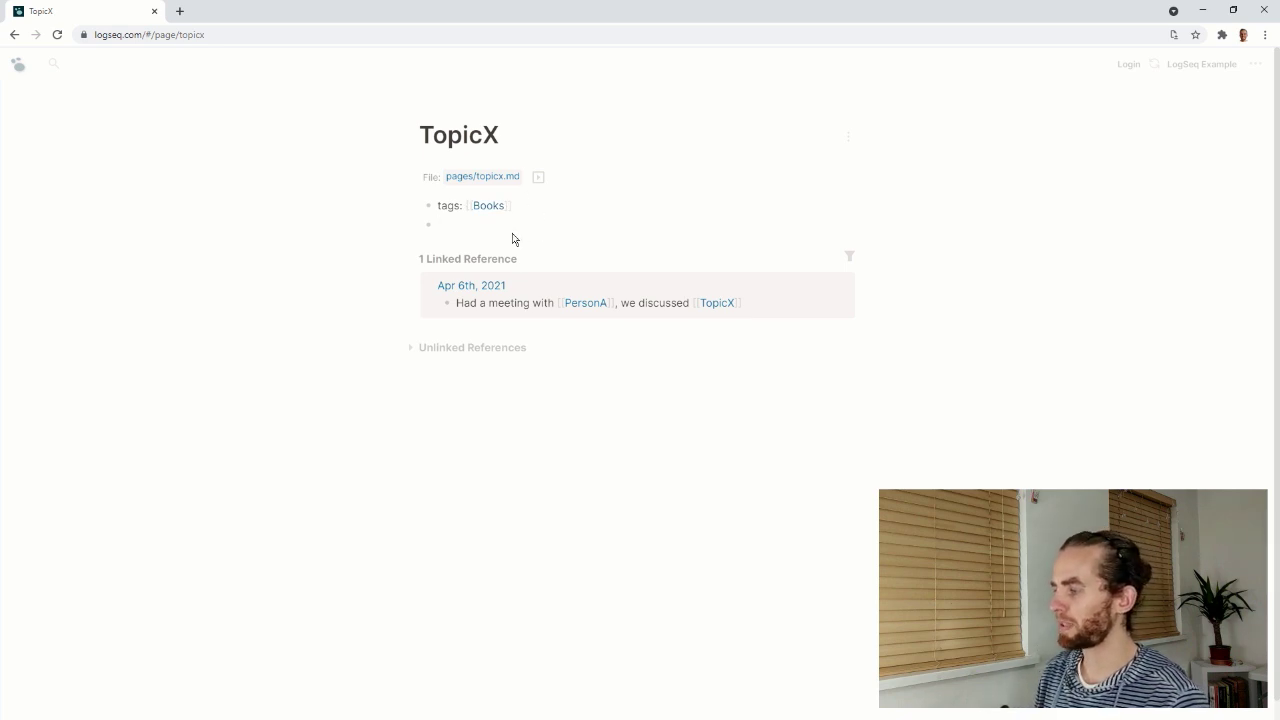
pyautogui.write('Tp')
pyautogui.write('opic')
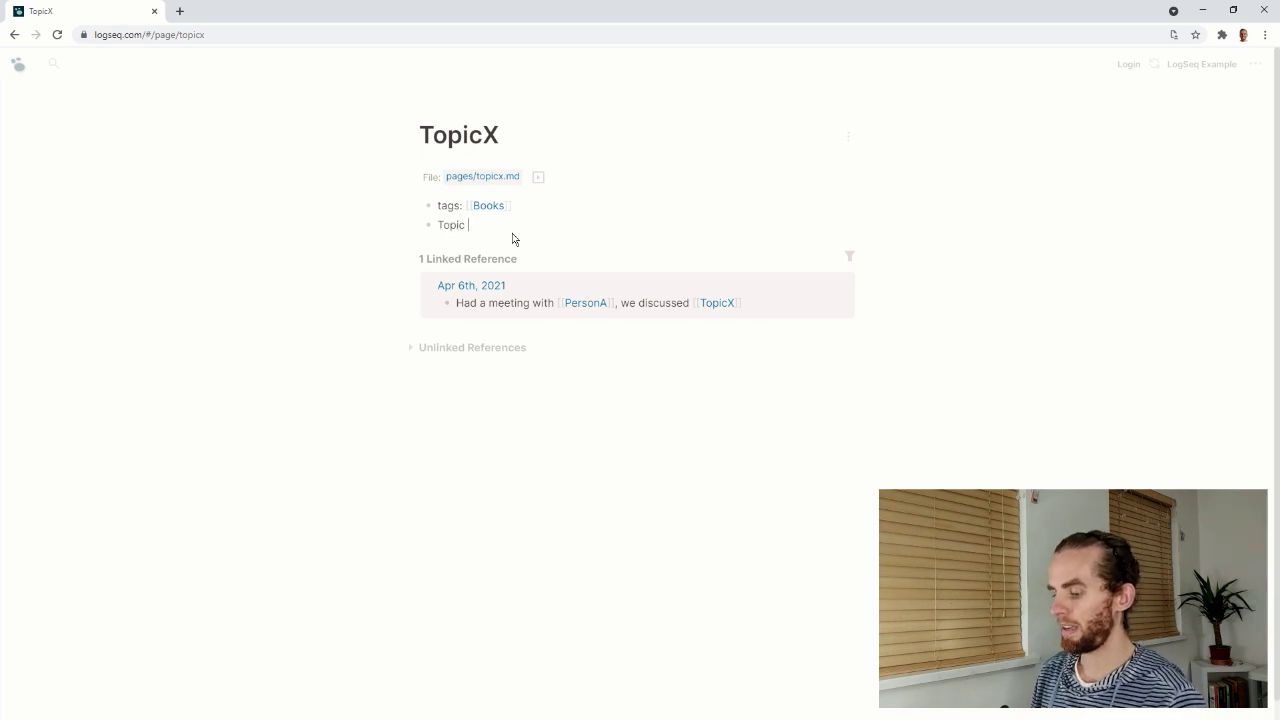
pyautogui.write('X is all abou')
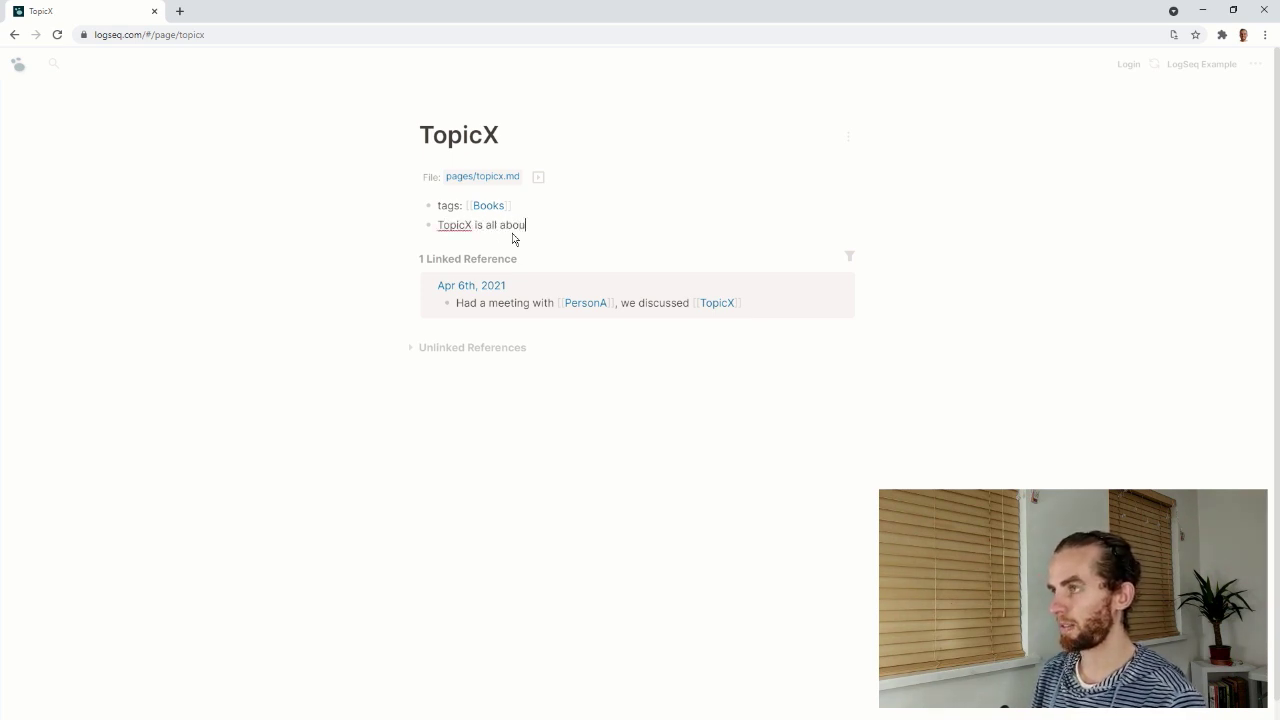
pyautogui.write('t this new th')
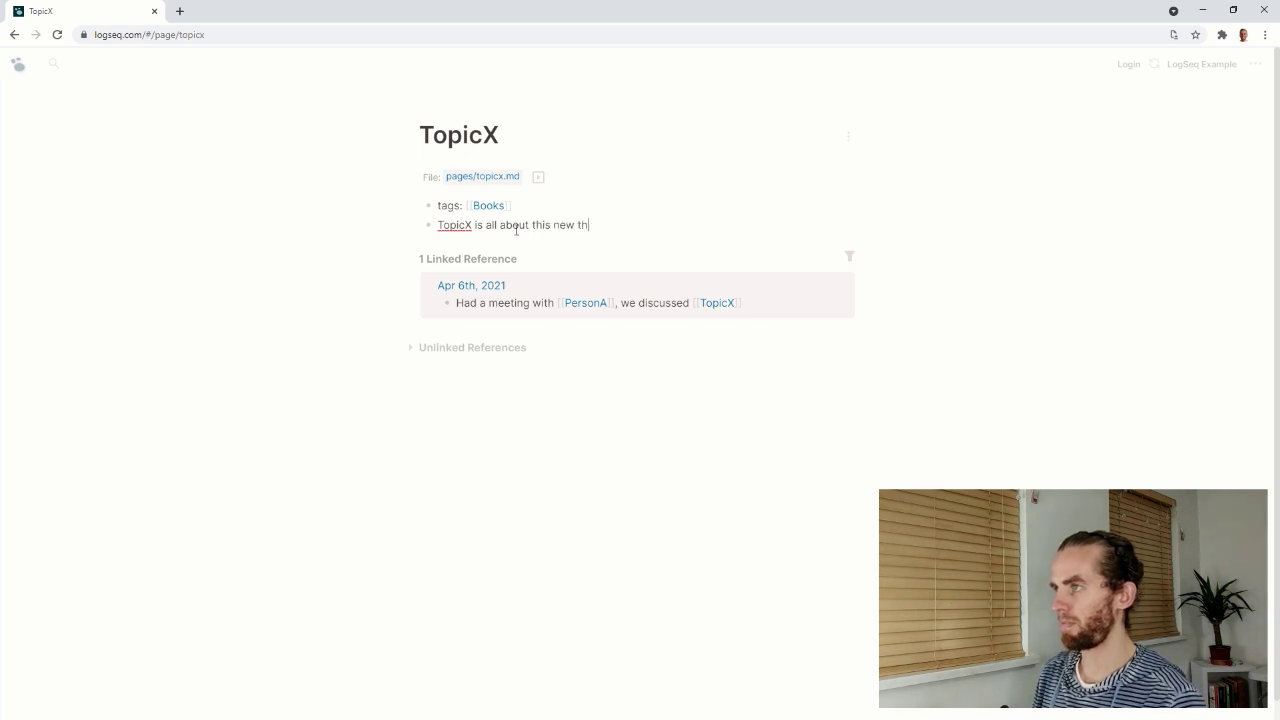
pyautogui.press('BackSpace')
pyautogui.write('echnology')
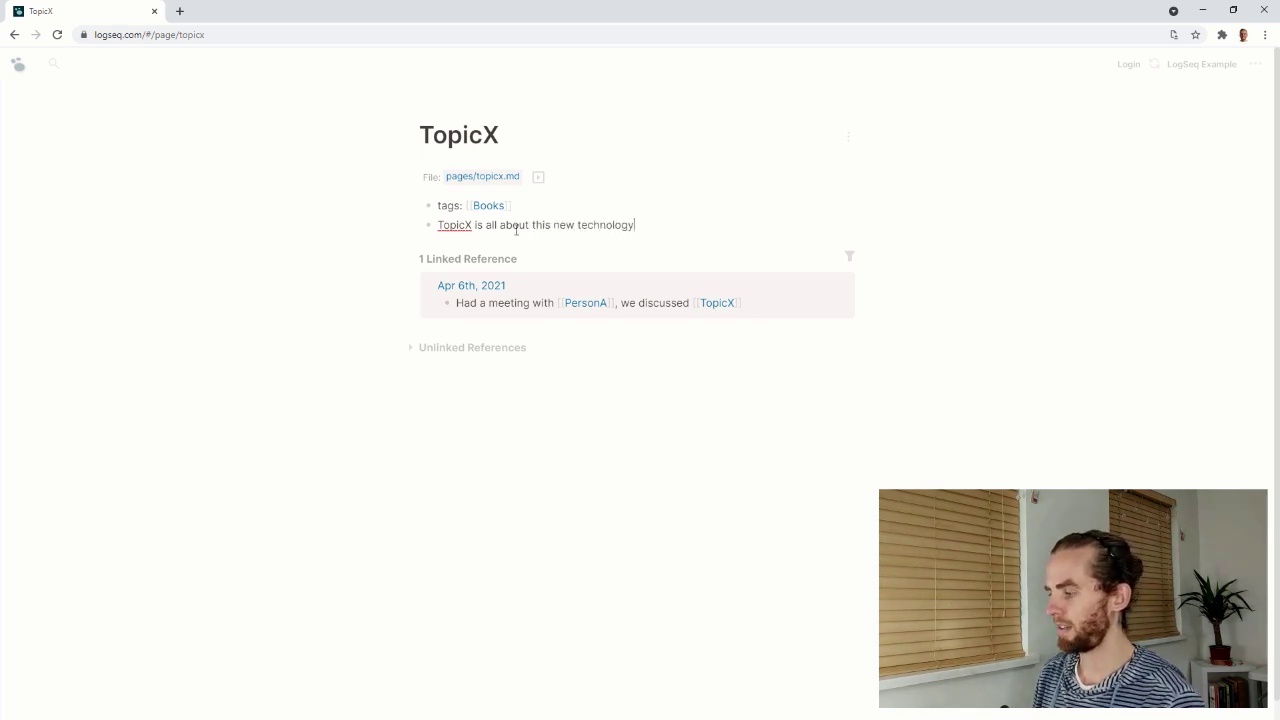
pyautogui.write(' called Lo')
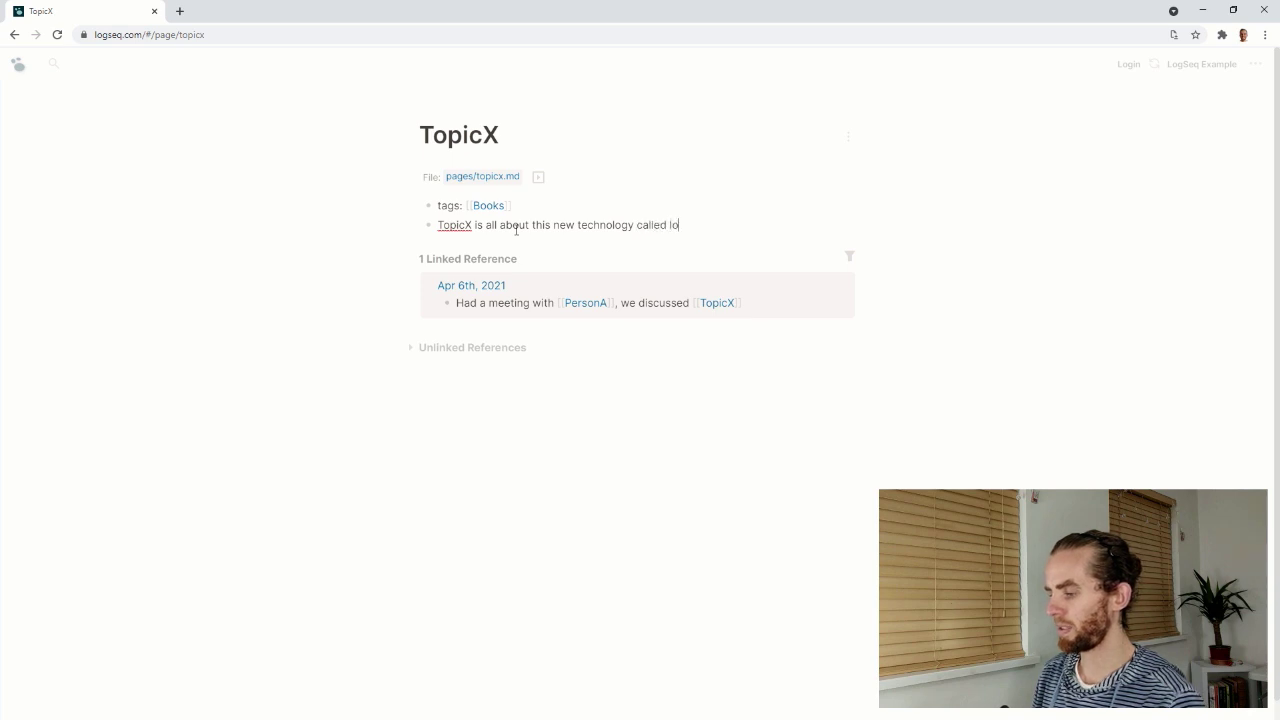
pyautogui.write('gSeq')
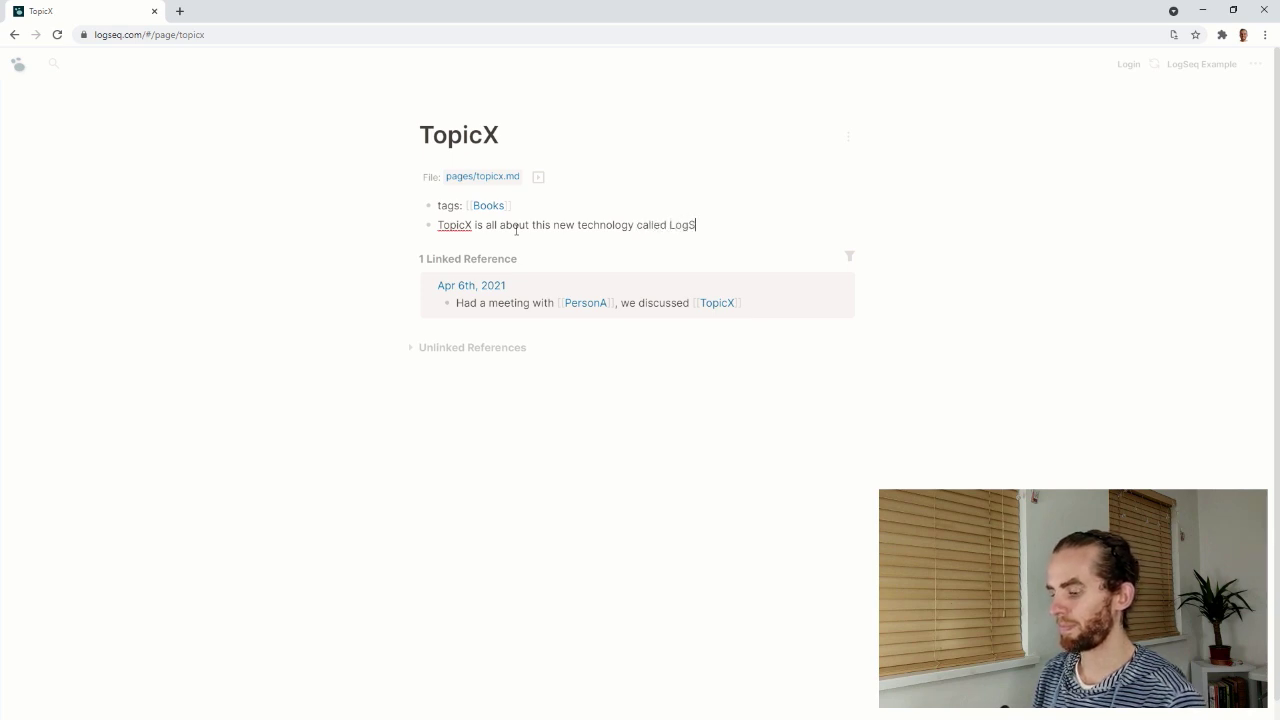
pyautogui.click(590, 416)
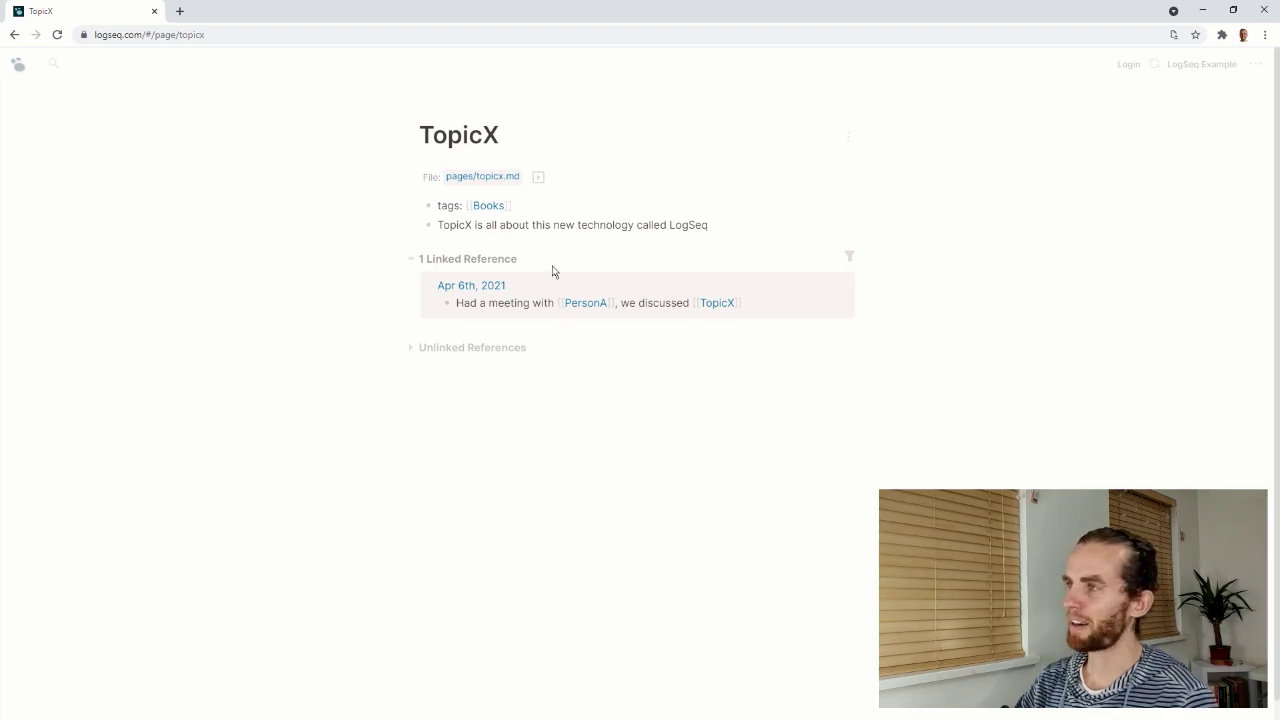
# From the TopicX page, open View Graph and zoom around the linked page nodes.
pyautogui.click(587, 303)
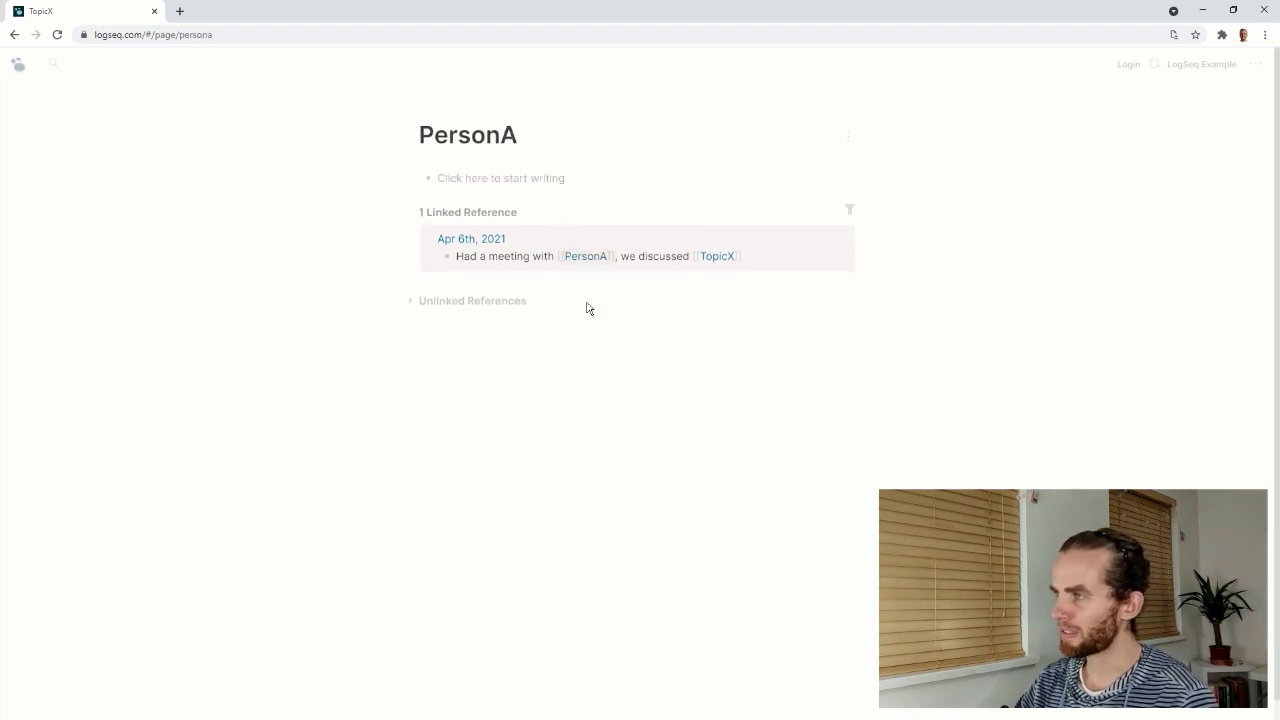
pyautogui.click(696, 257)
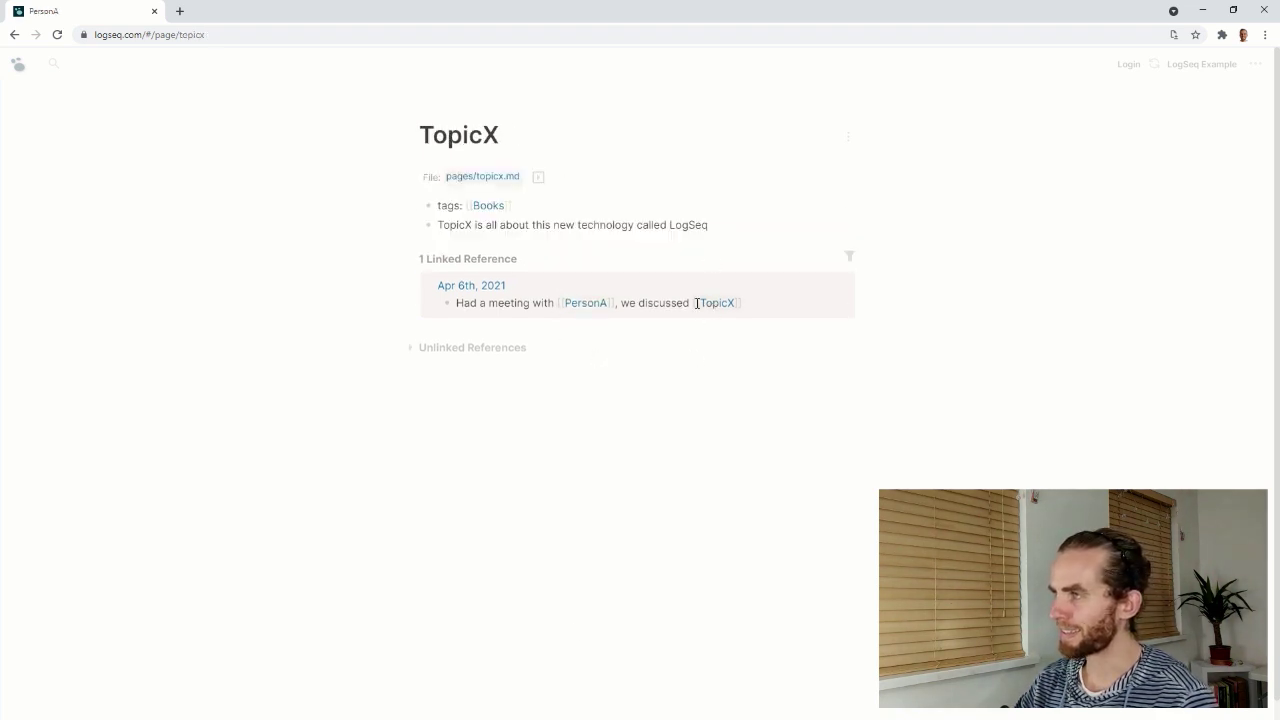
pyautogui.click(1256, 65)
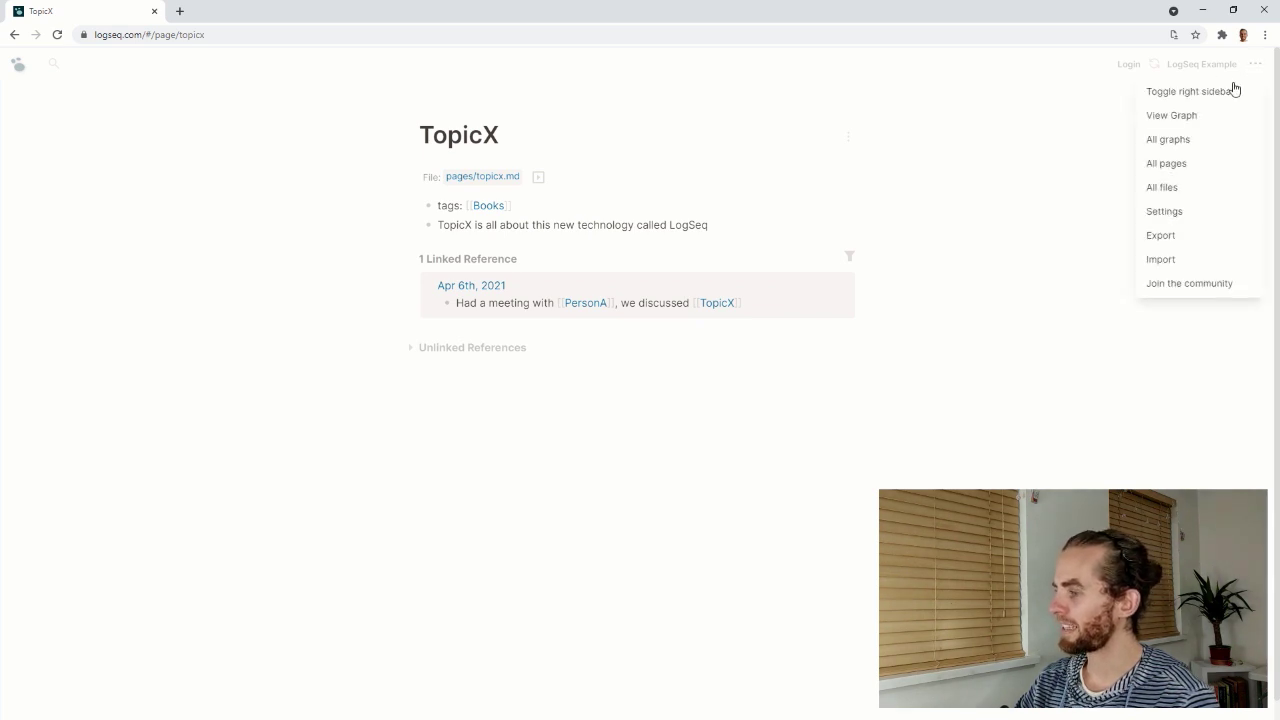
pyautogui.click(1209, 118)
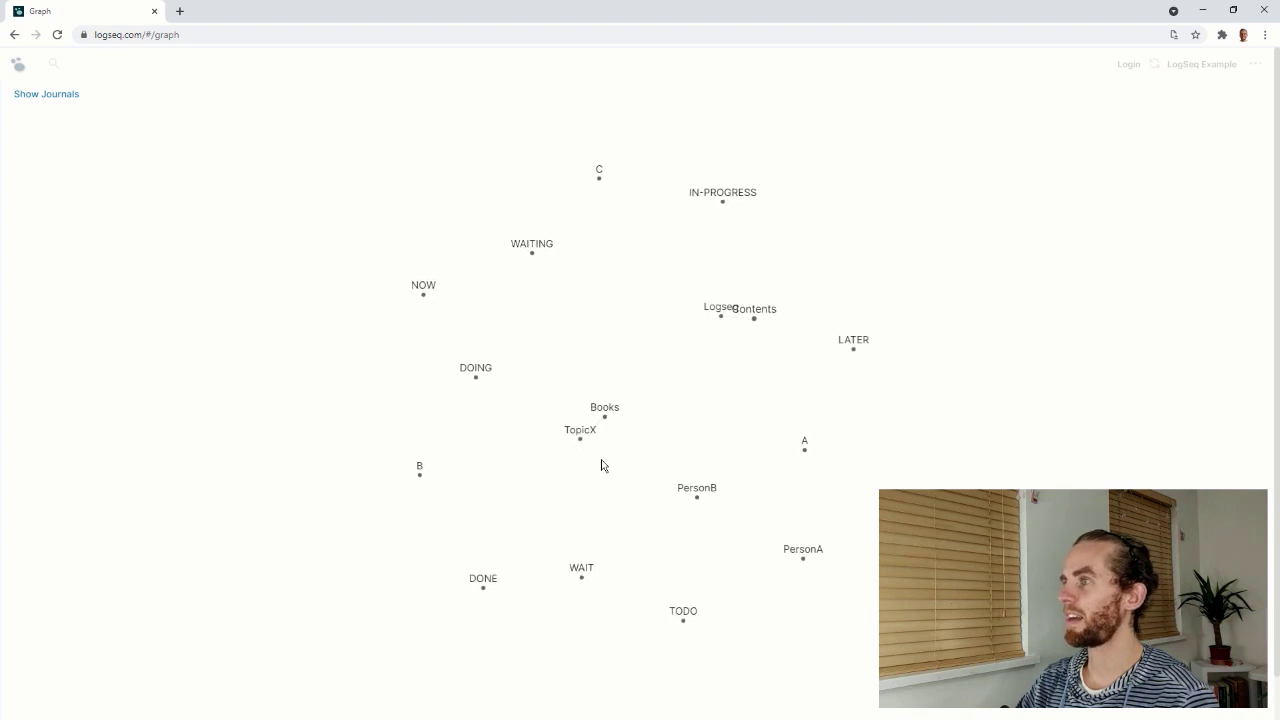
pyautogui.scroll(4, 593, 467)
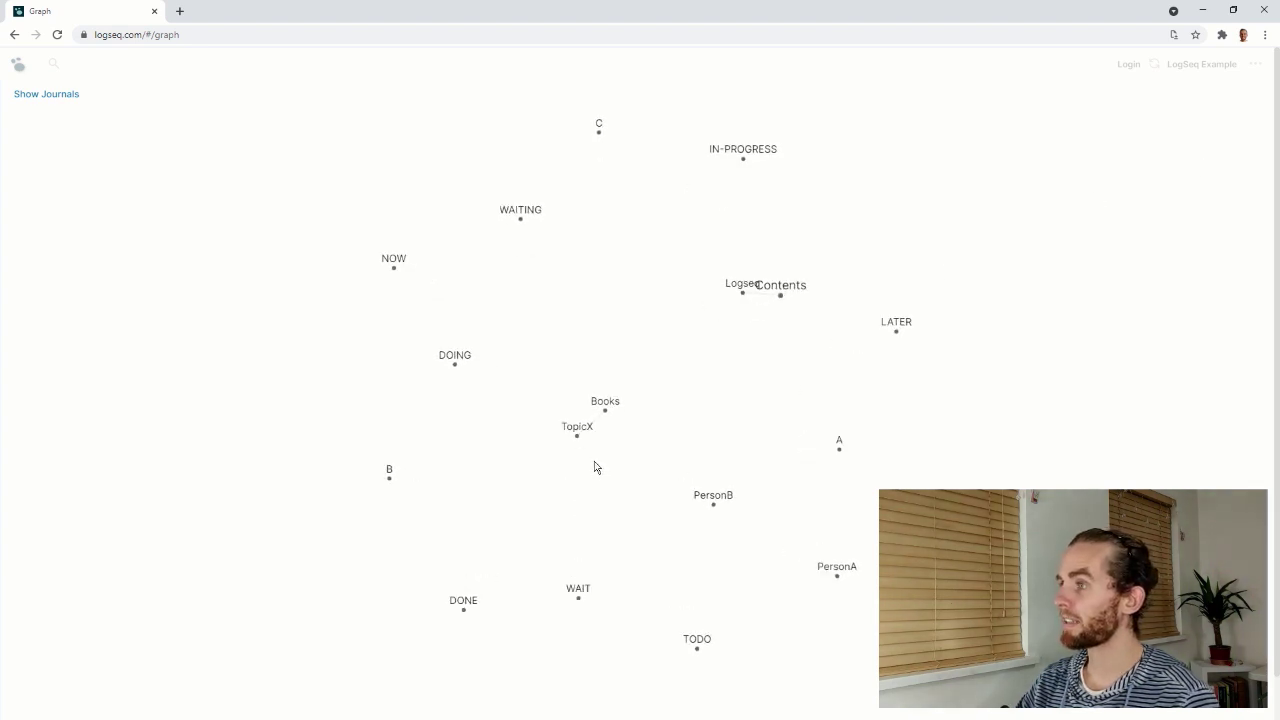
pyautogui.scroll(2, 566, 420)
pyautogui.scroll(-3, 571, 434)
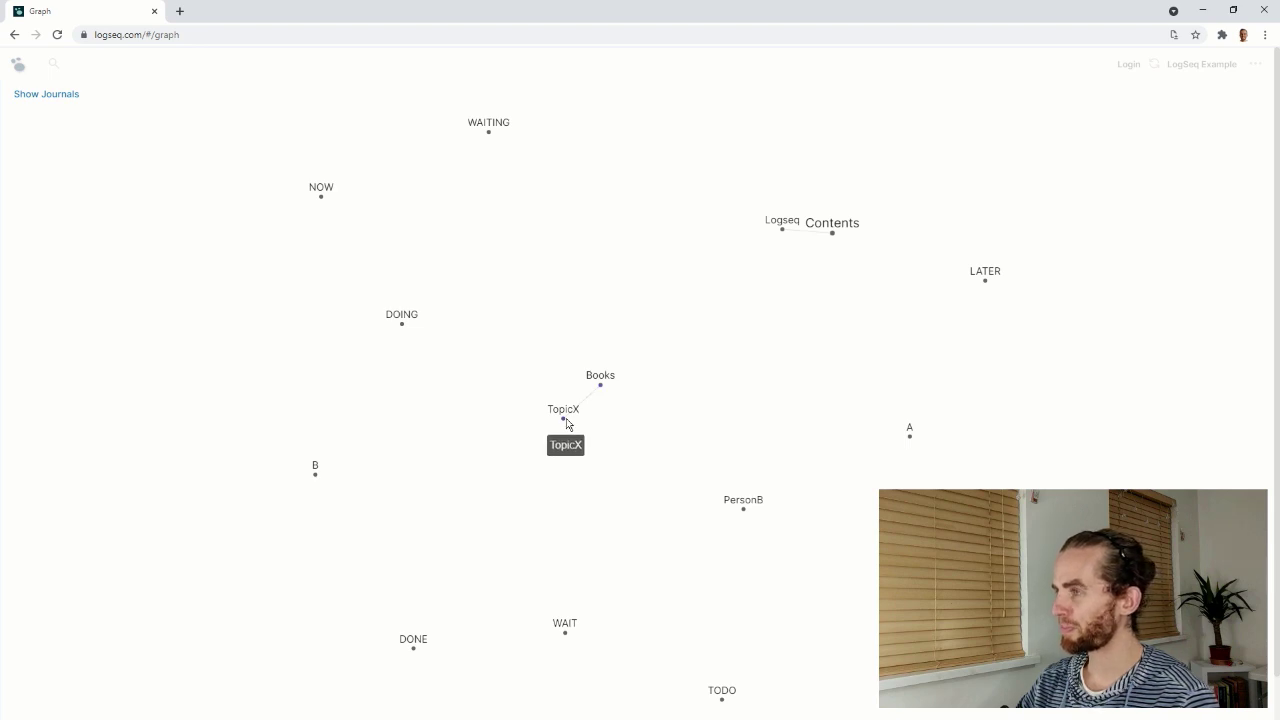
pyautogui.scroll(-2, 566, 418)
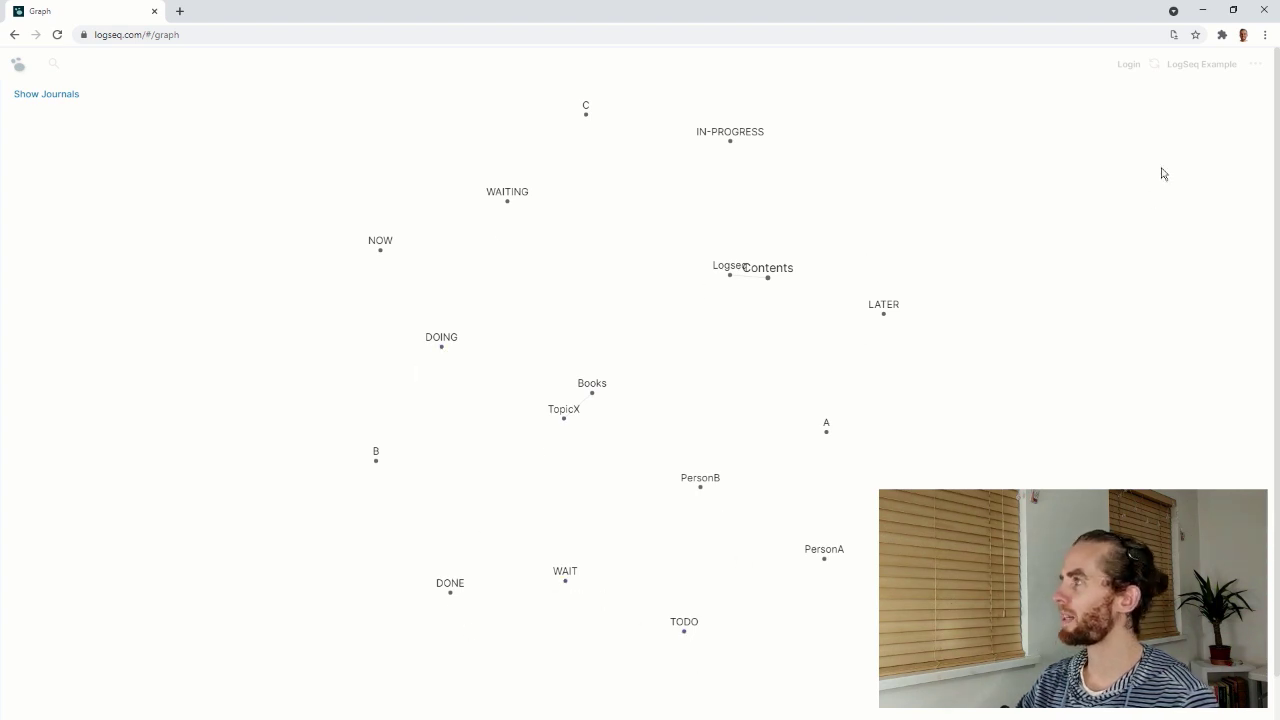
# In the Apr 6th, 2021 journal, add a TODO 'Send email to [[PersonA]]'.
pyautogui.press('g')
pyautogui.press('h')
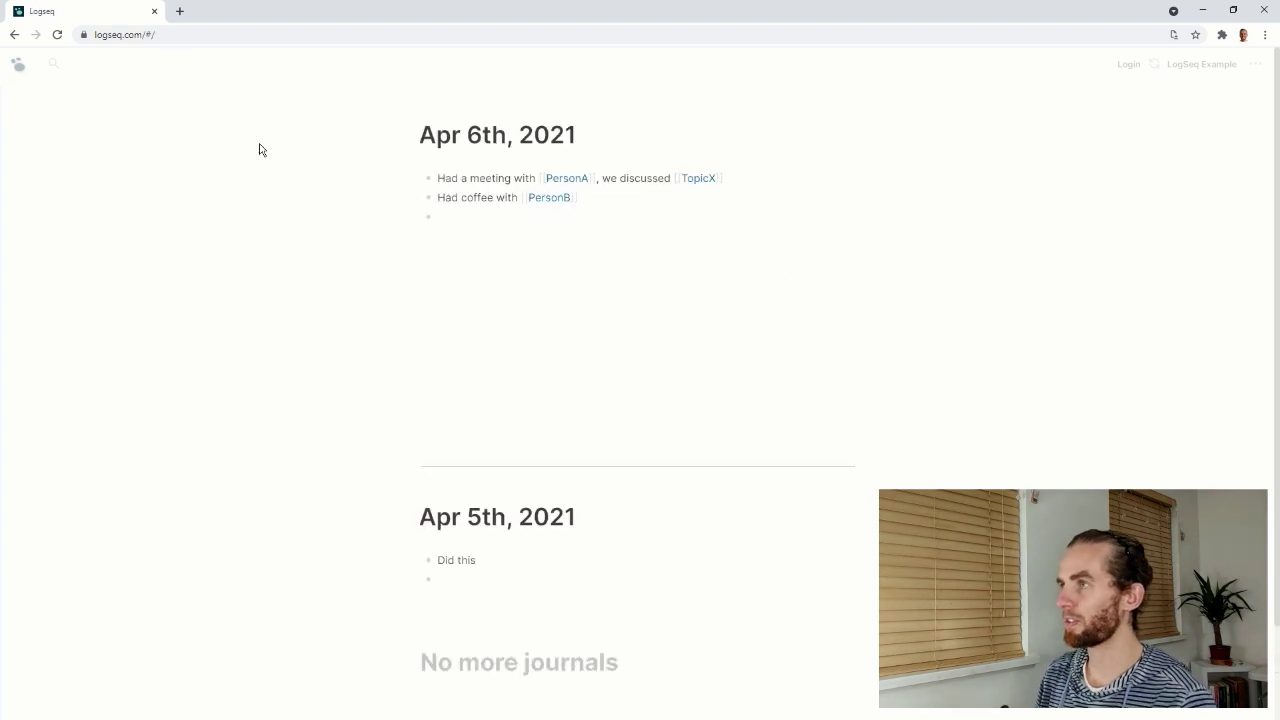
pyautogui.click(511, 217)
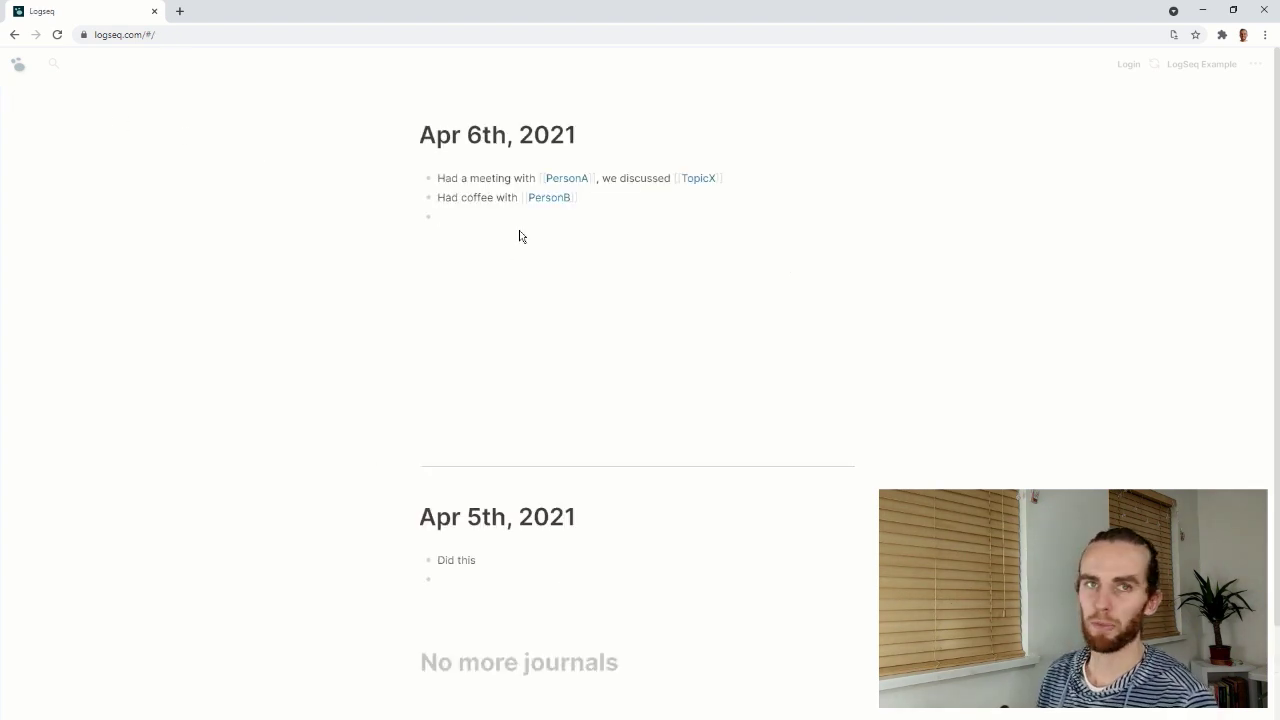
pyautogui.hotkey('ctrl', 'Return')
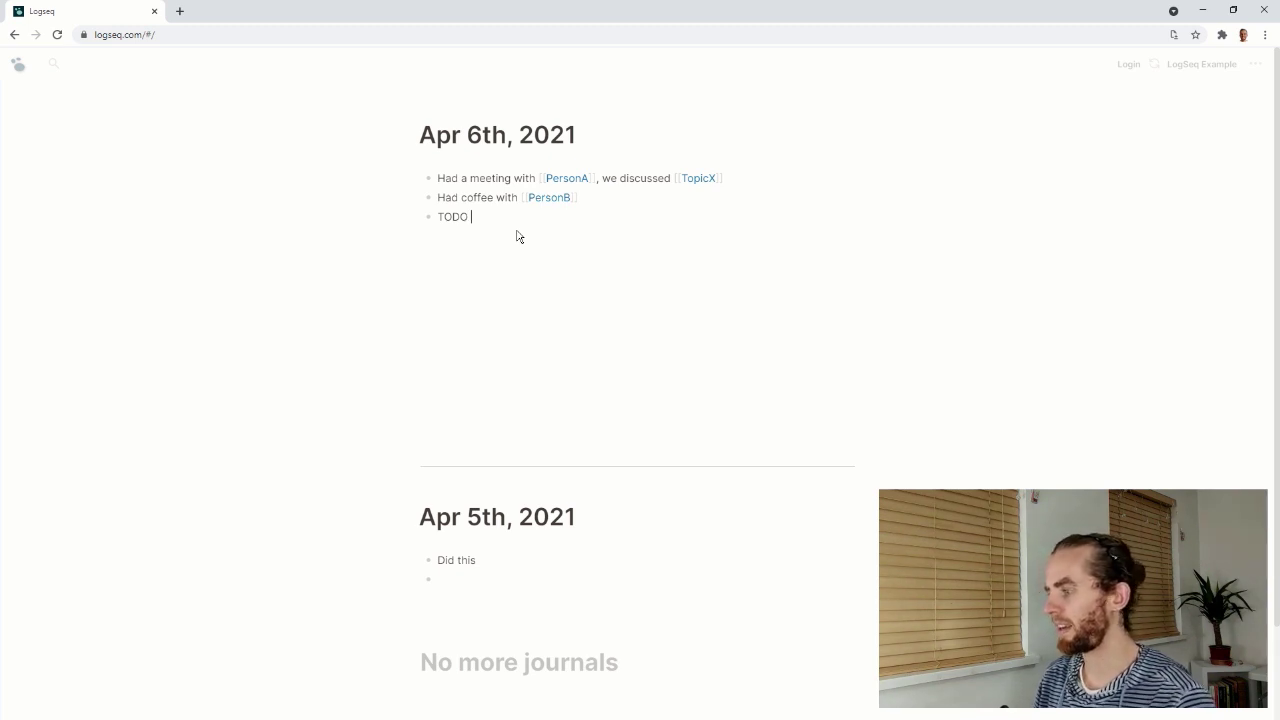
pyautogui.write('Send')
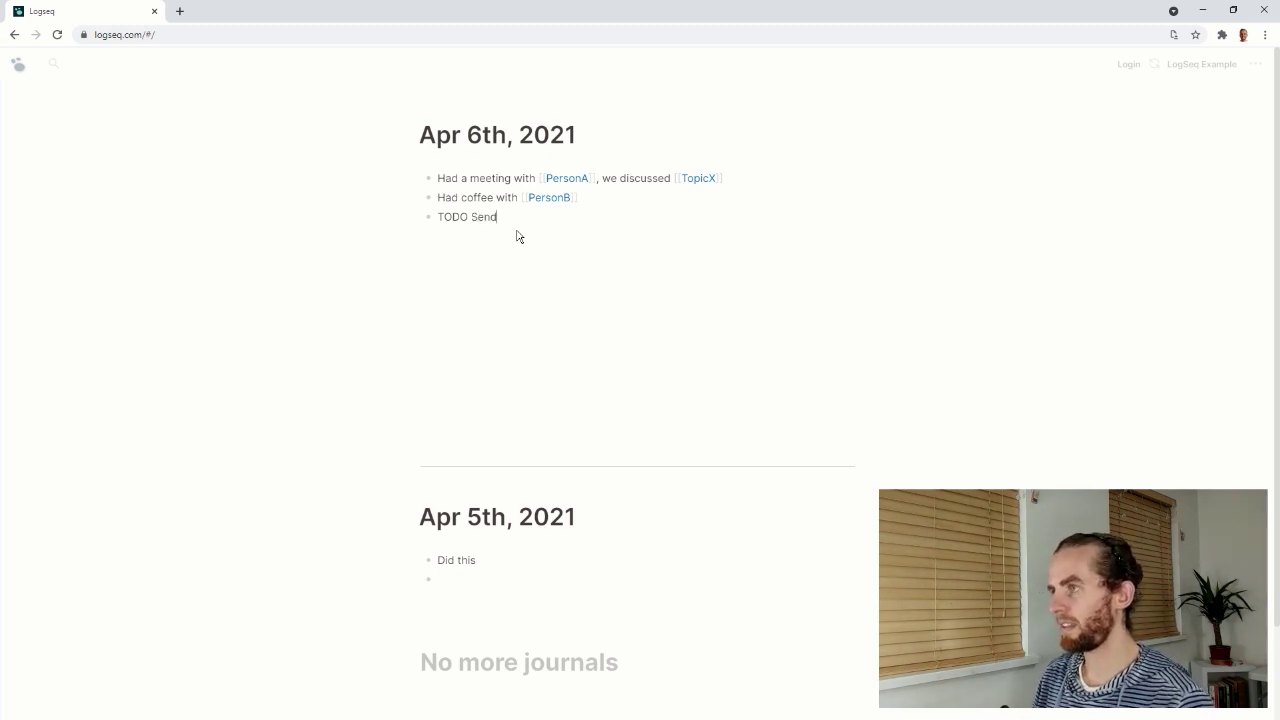
pyautogui.write(' email to ')
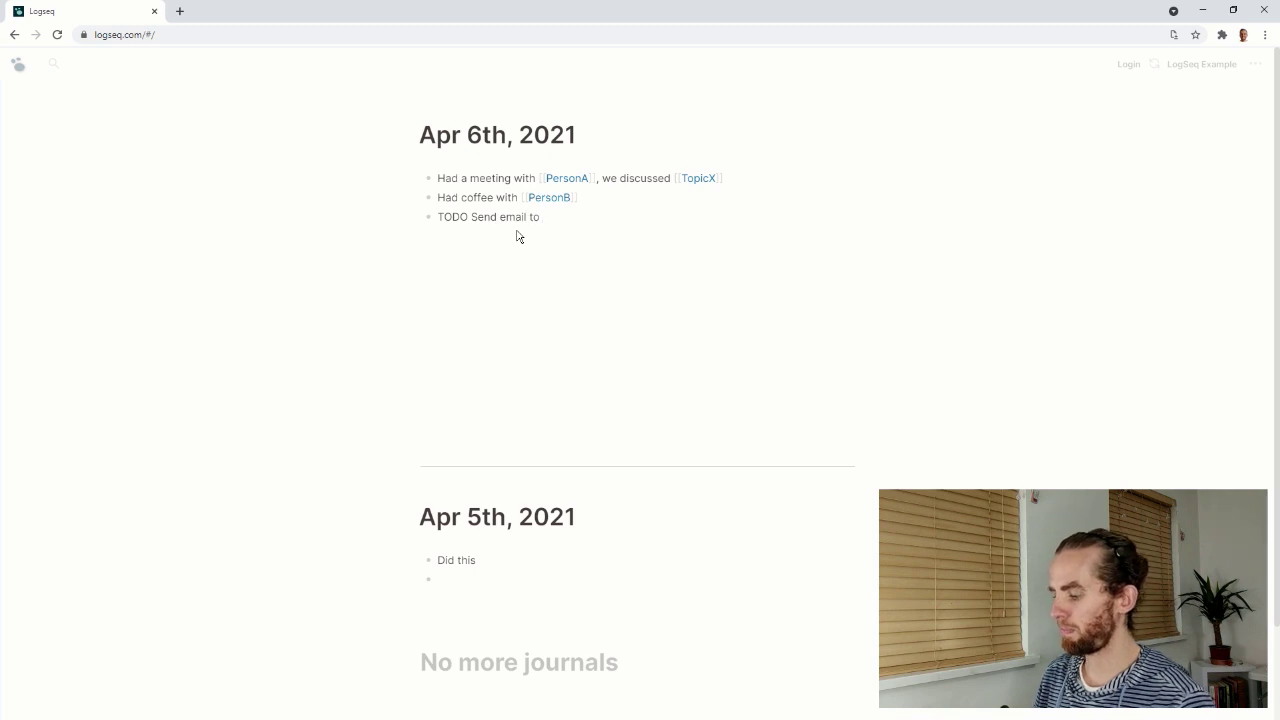
pyautogui.write('[[Perso')
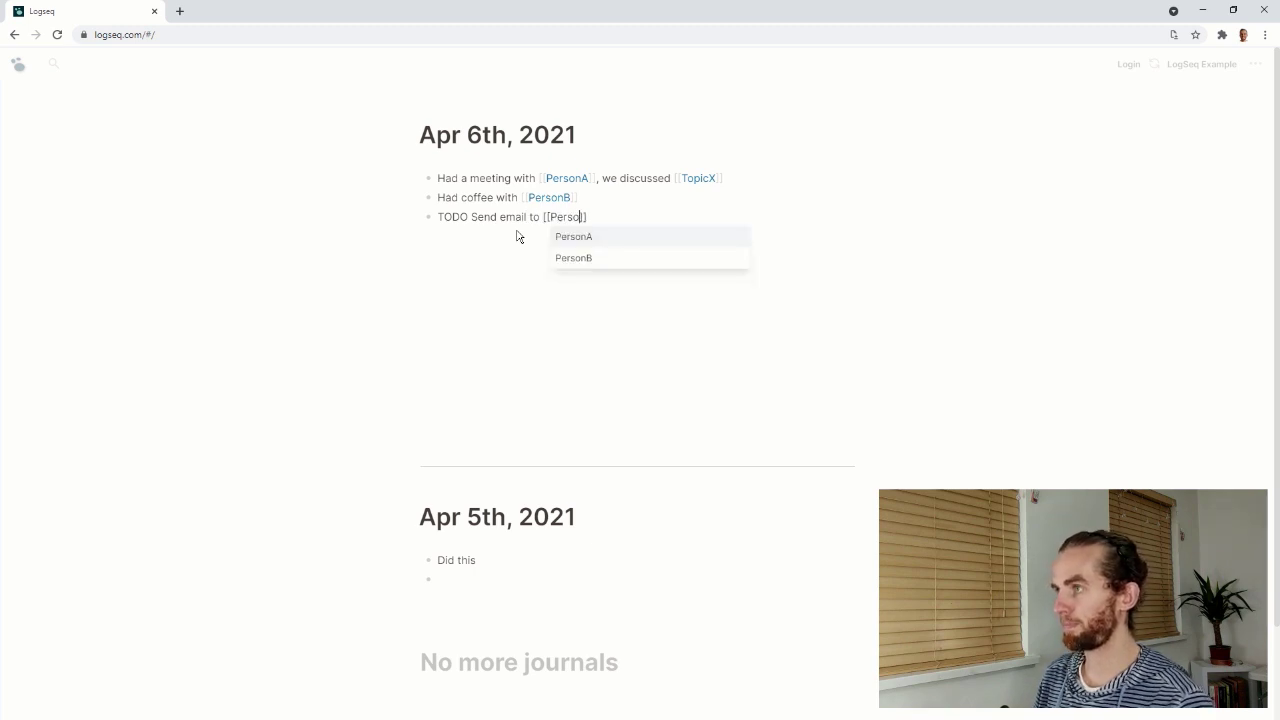
pyautogui.press('Return')
pyautogui.press('Return')
# Add a second TODO 'Send email to [[PersonB]]' below the first task.
pyautogui.hotkey('ctrl', 'Return')
pyautogui.write('Send')
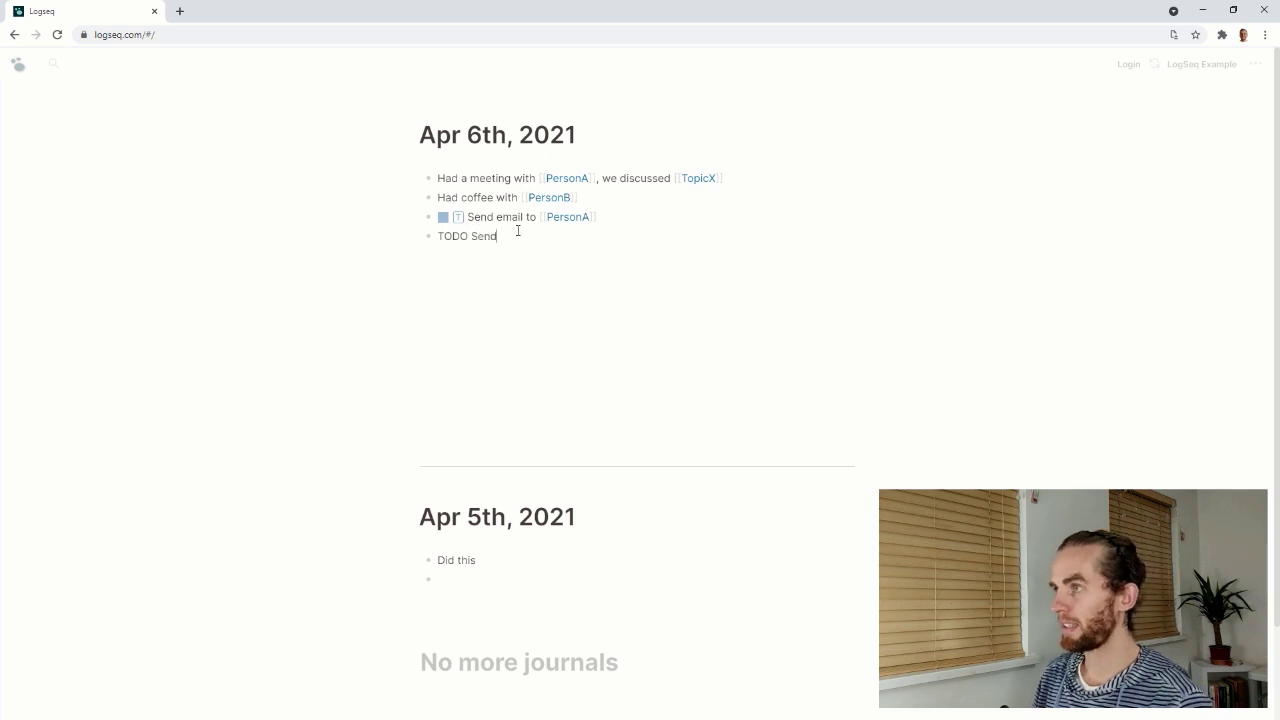
pyautogui.write(' email to P')
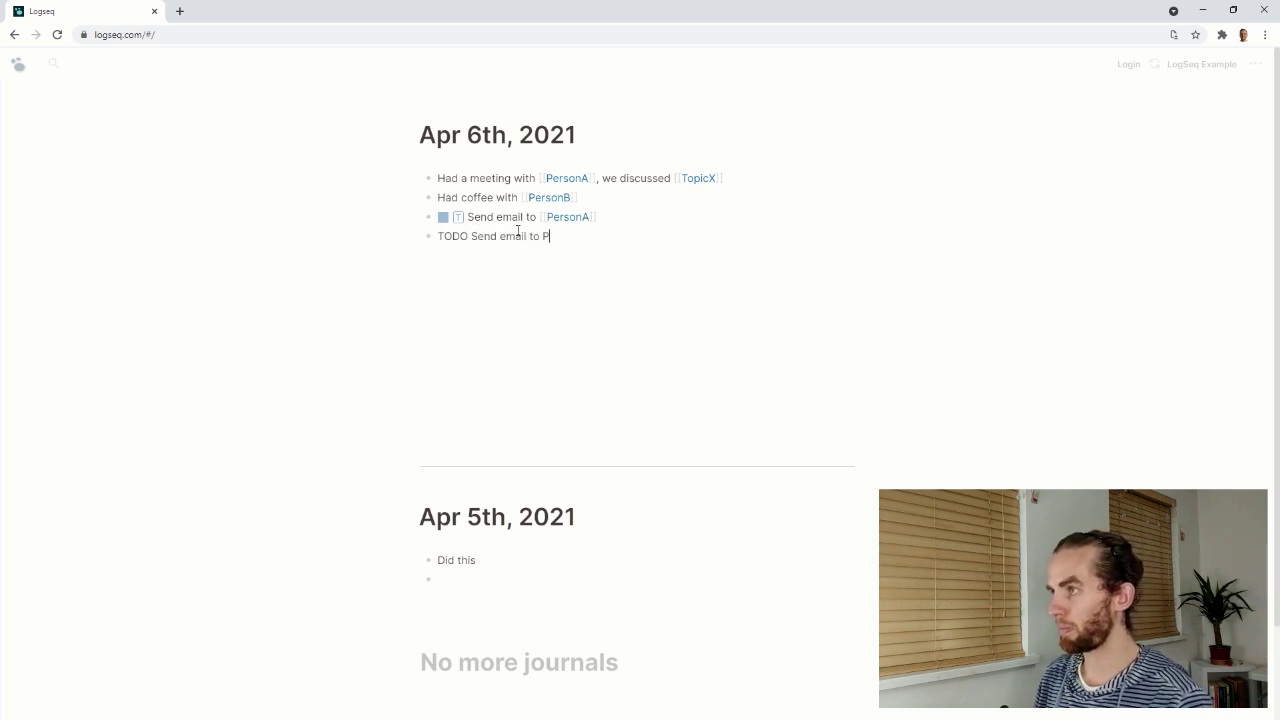
pyautogui.write('ersonC')
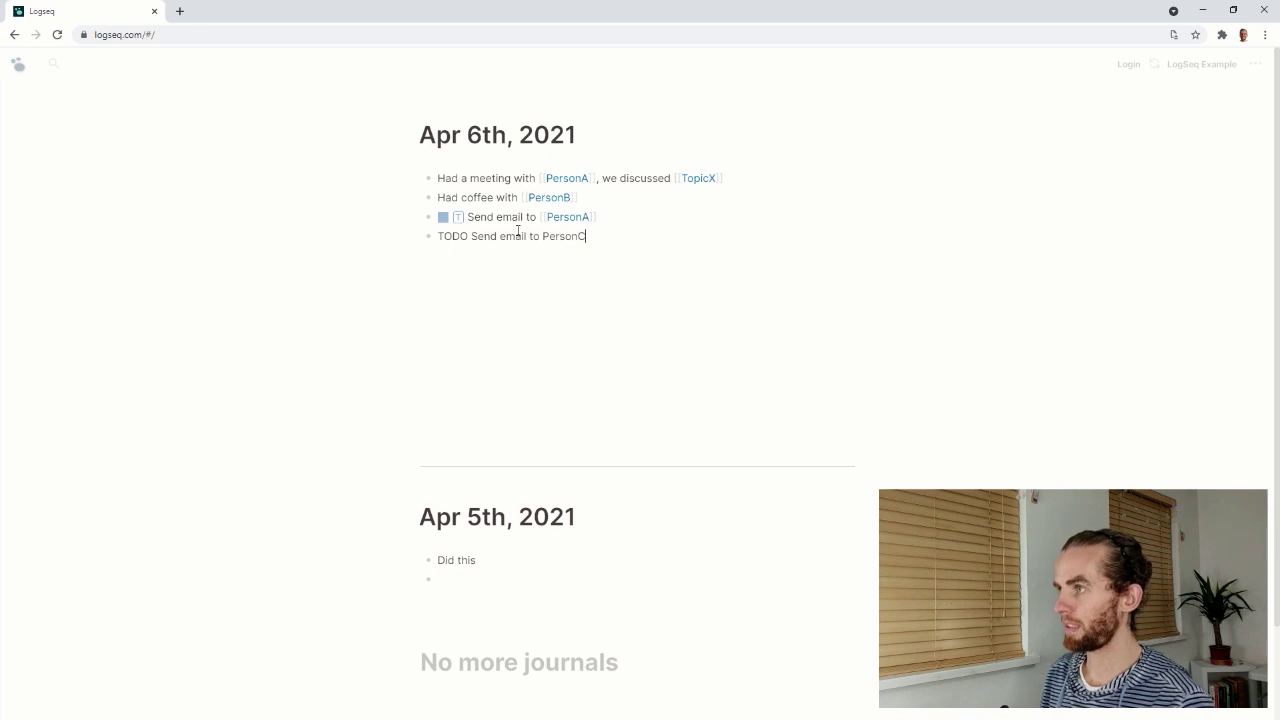
pyautogui.write('[[')
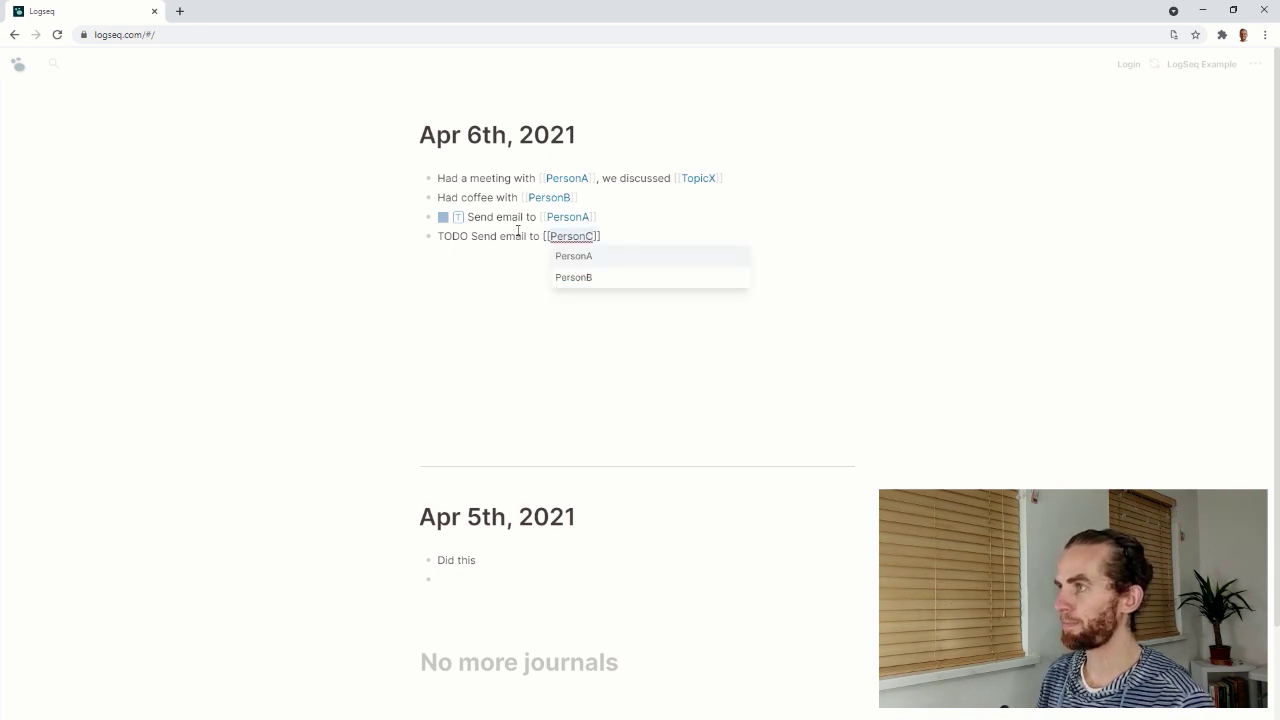
pyautogui.click(593, 279)
pyautogui.click(619, 279)
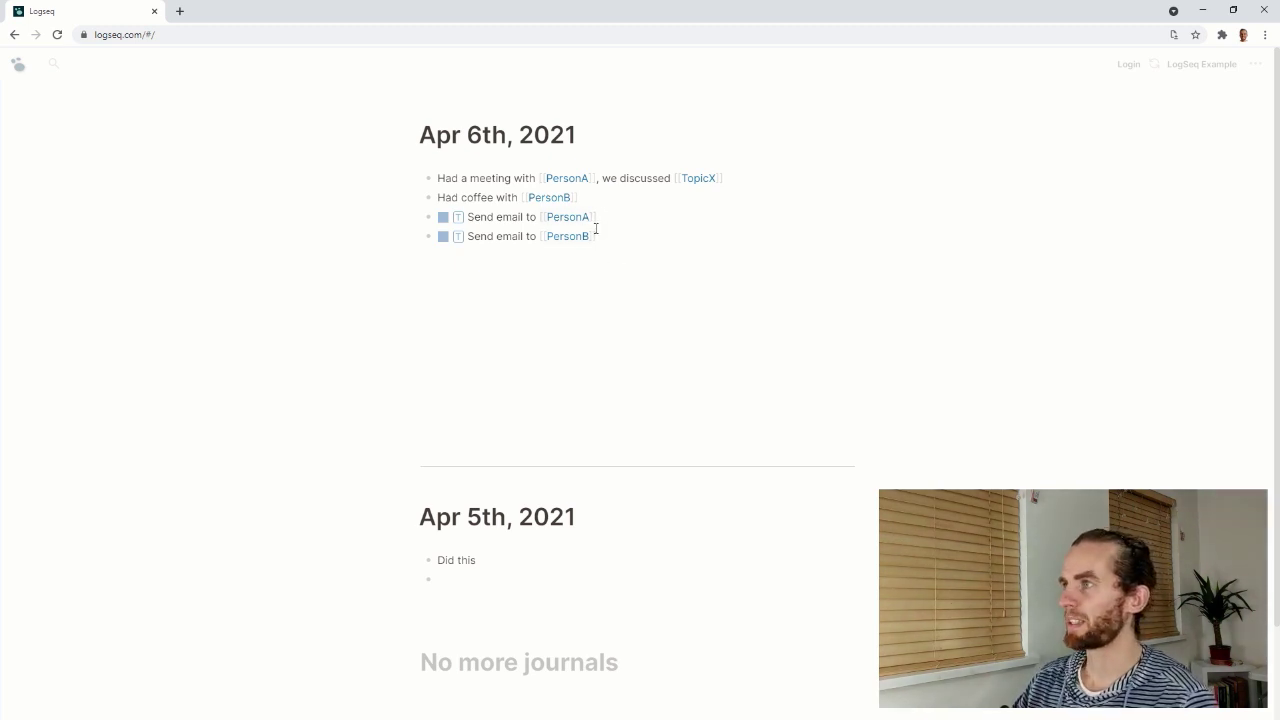
pyautogui.click(607, 236)
pyautogui.click(106, 63)
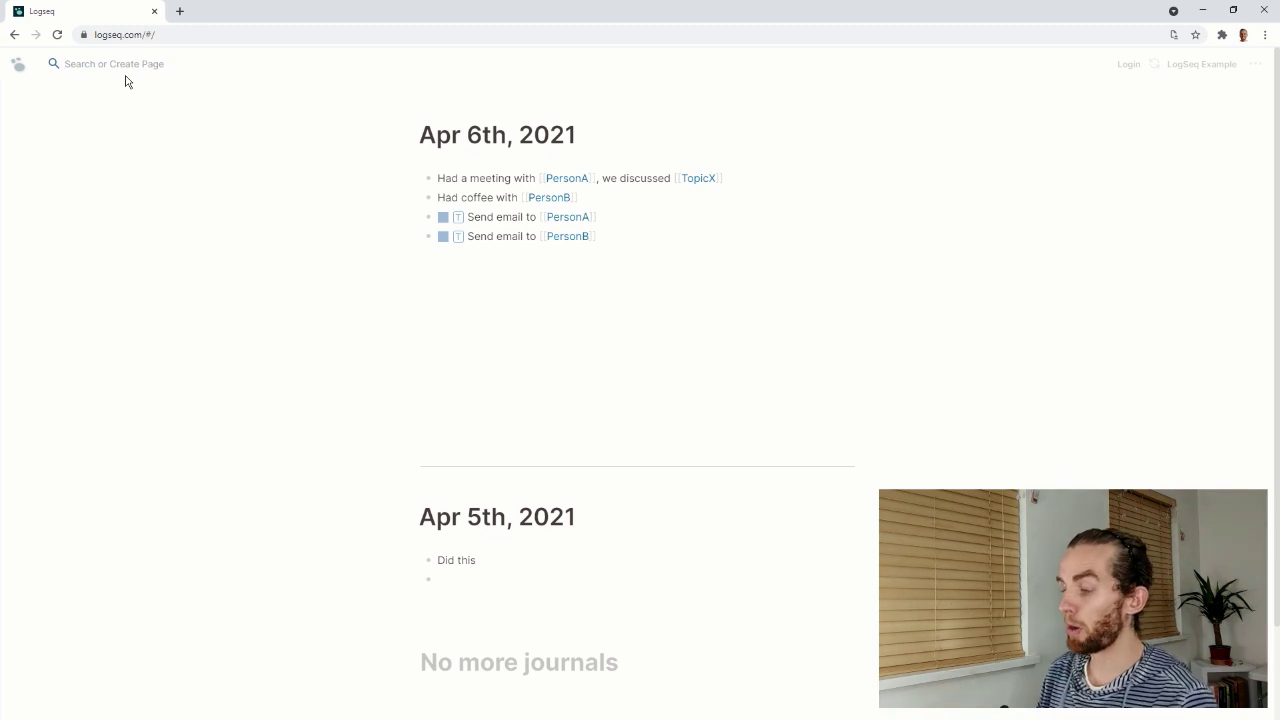
# Open the Home page and add a {{query (todo todo)}} block listing both email tasks.
pyautogui.write('Home')
pyautogui.press('Return')
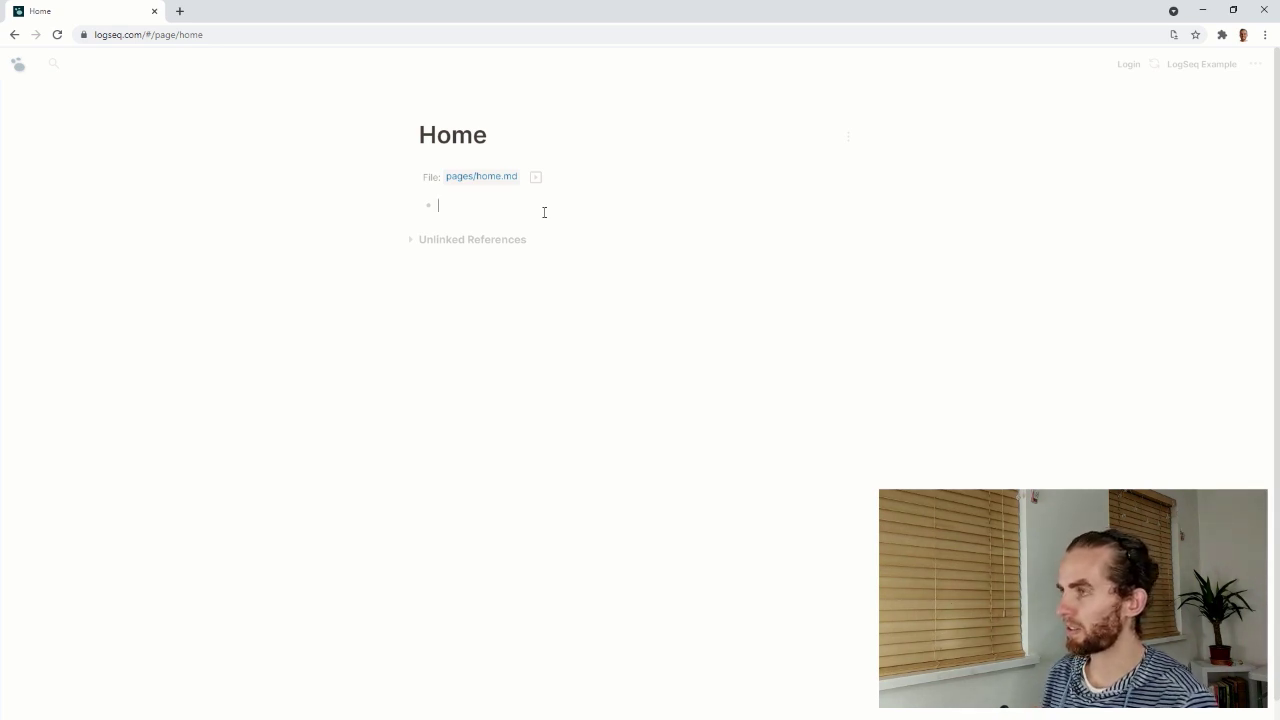
pyautogui.write('/')
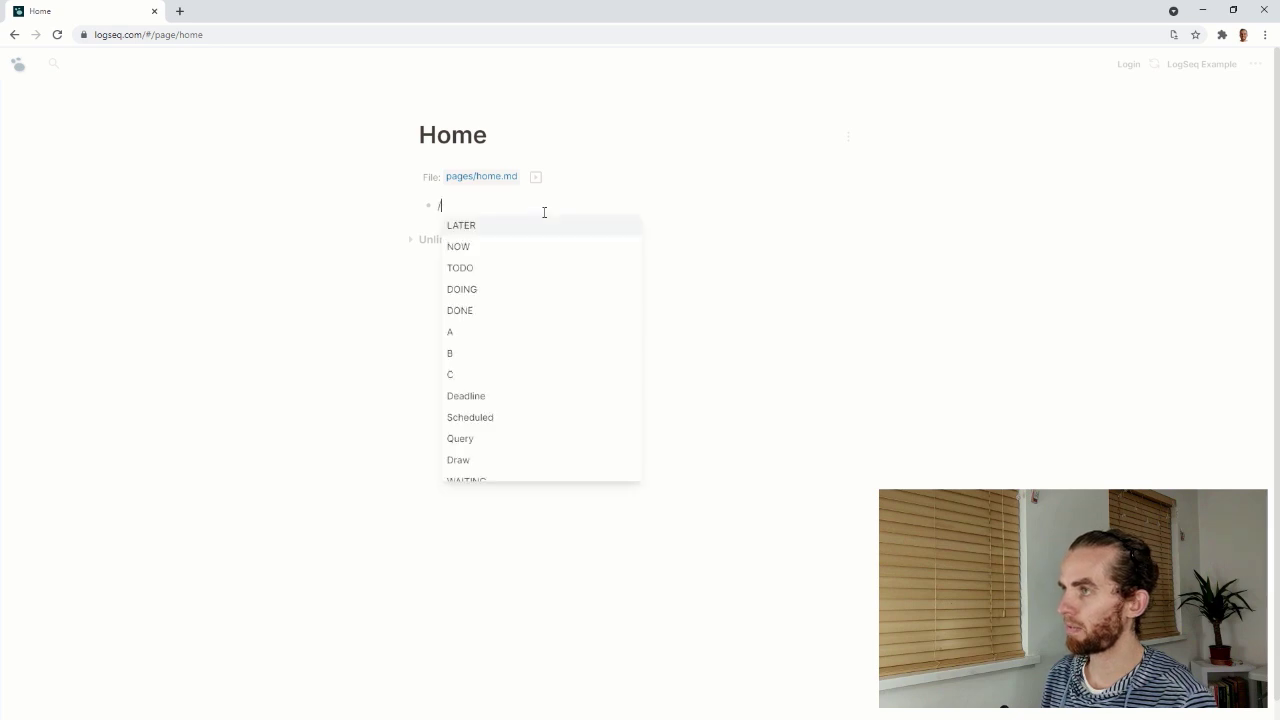
pyautogui.click(522, 442)
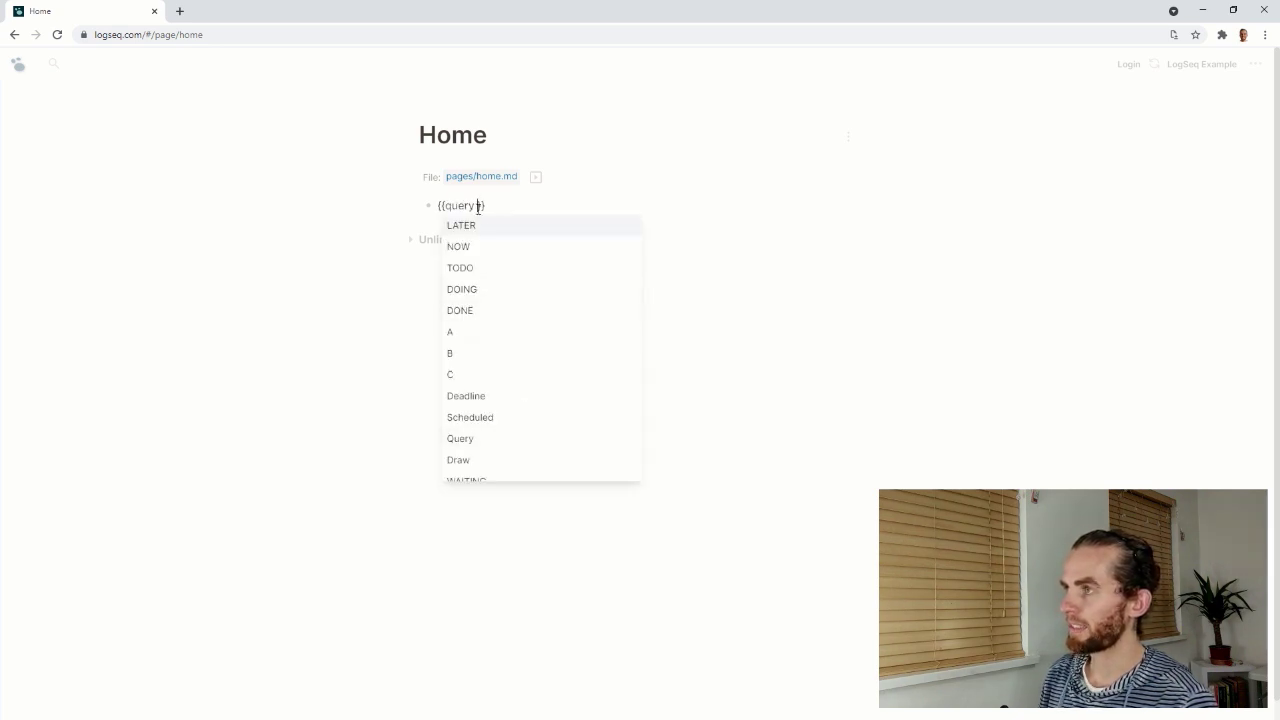
pyautogui.write('(')
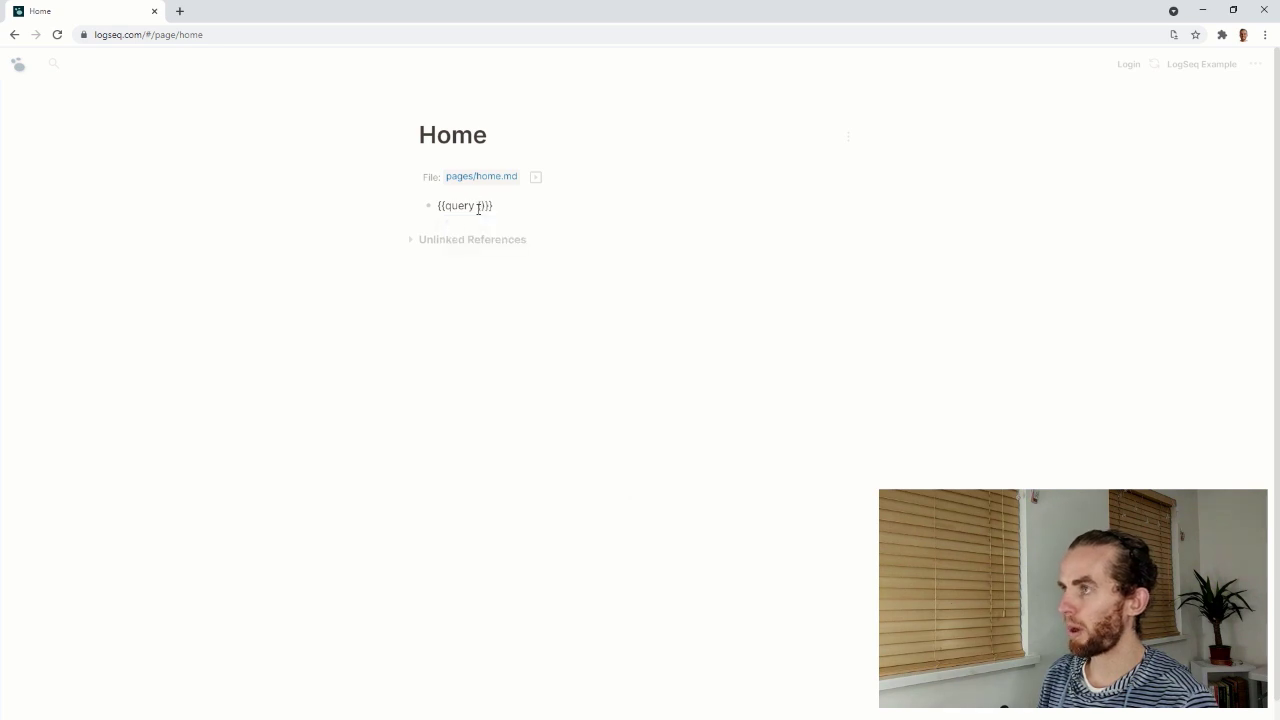
pyautogui.write('todo')
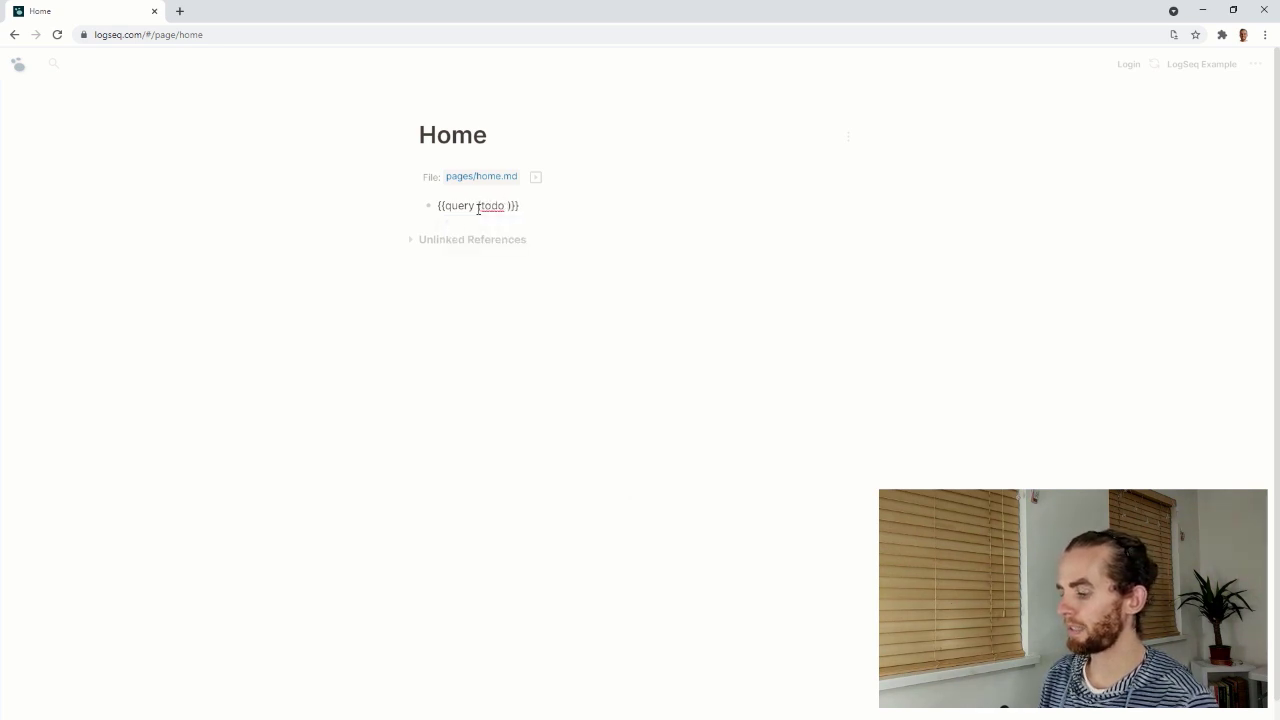
pyautogui.write('todo')
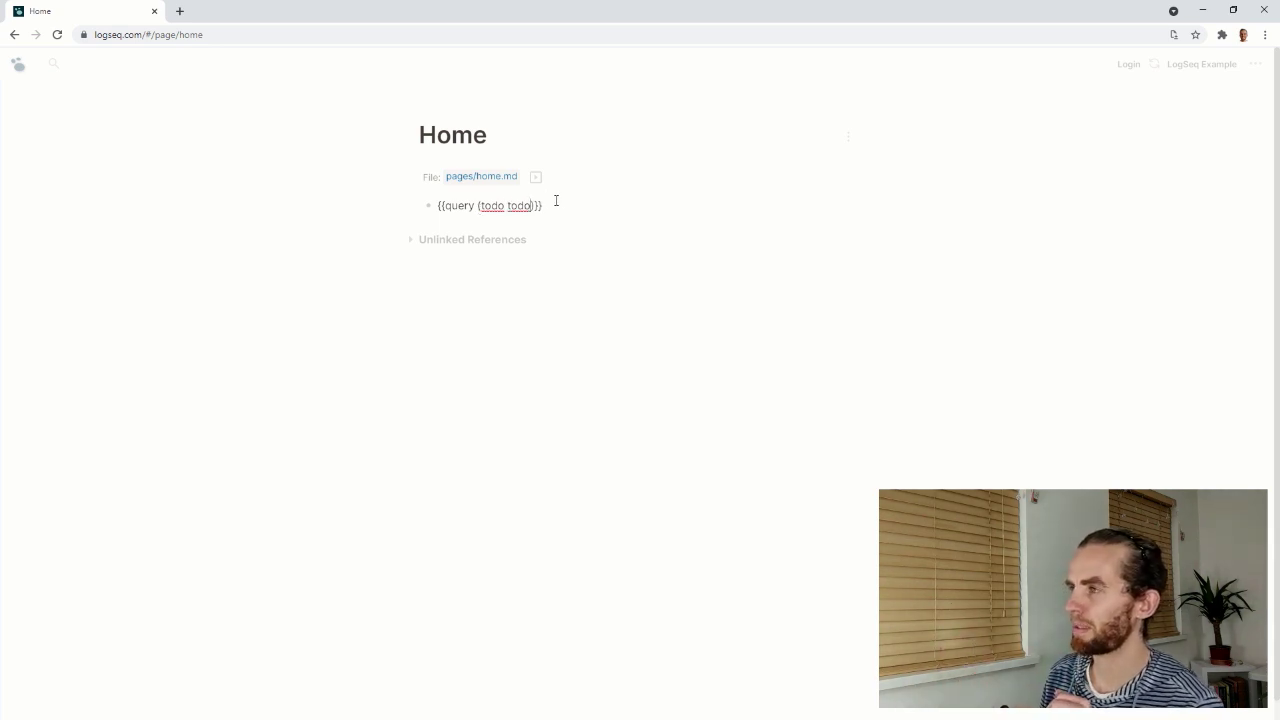
pyautogui.press('Return')
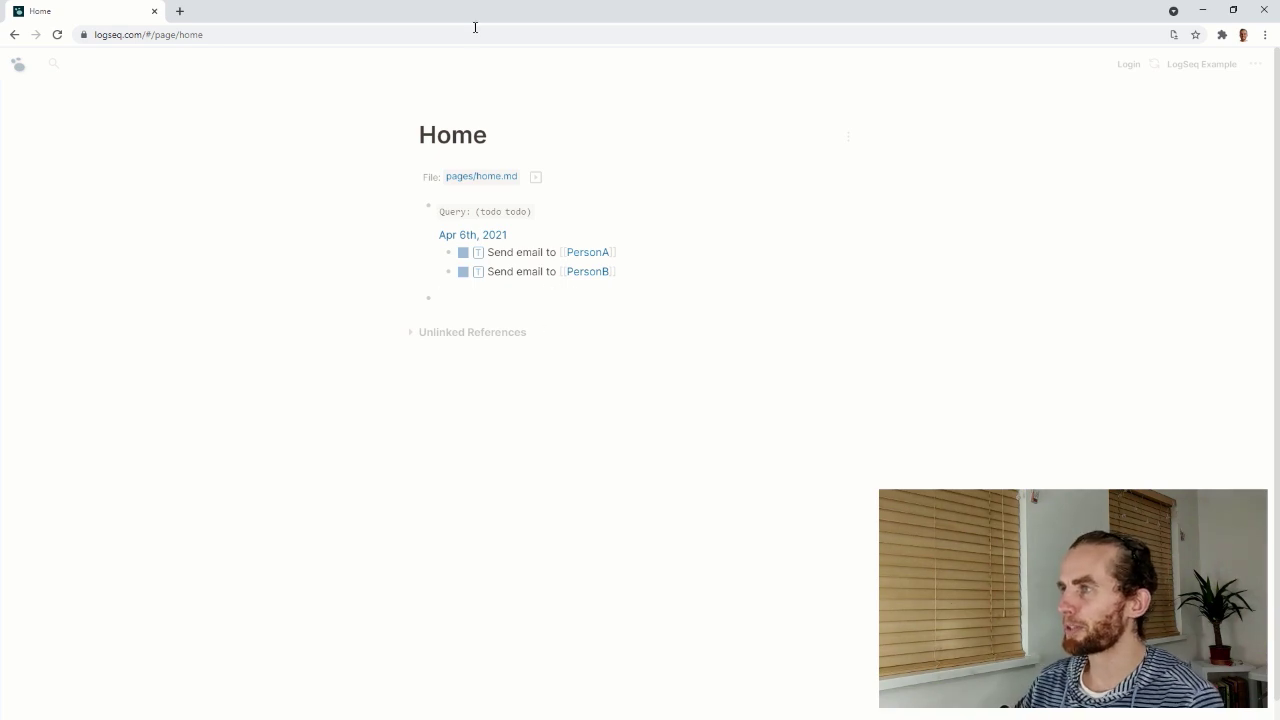
# Check off both Send email tasks in the Home query results and return to the journals.
pyautogui.click(461, 256)
pyautogui.click(462, 255)
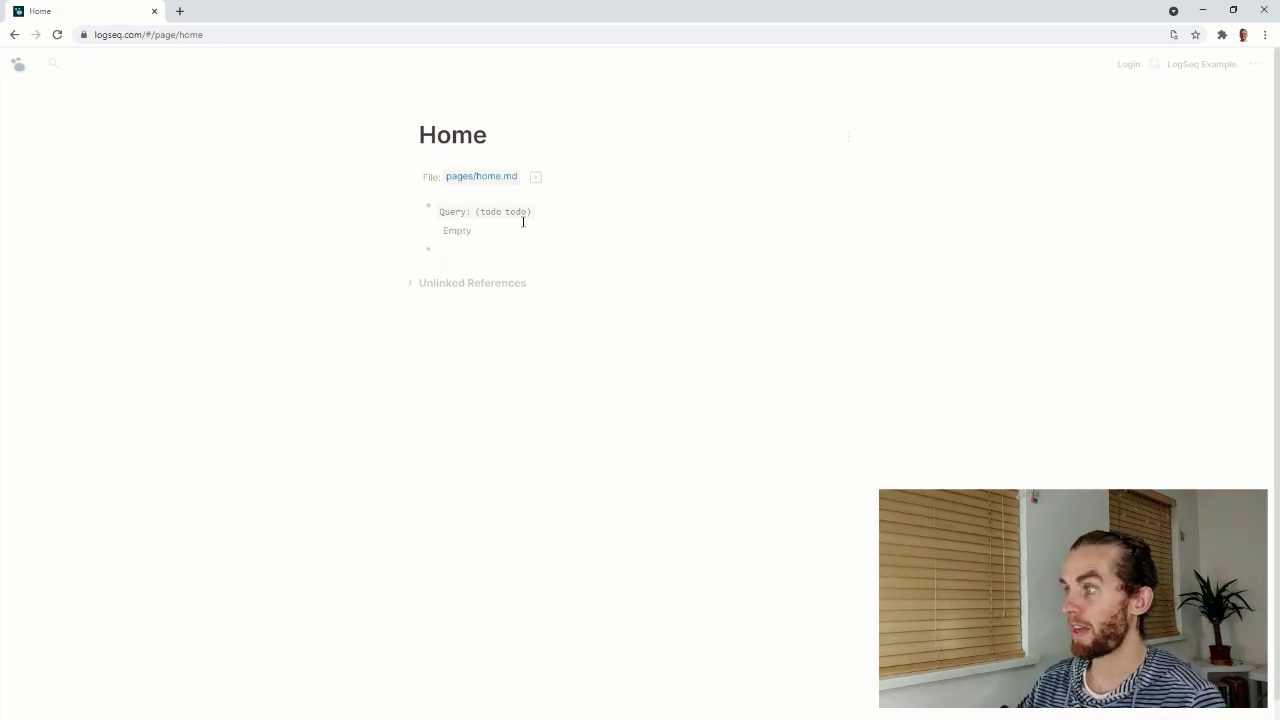
pyautogui.click(19, 63)
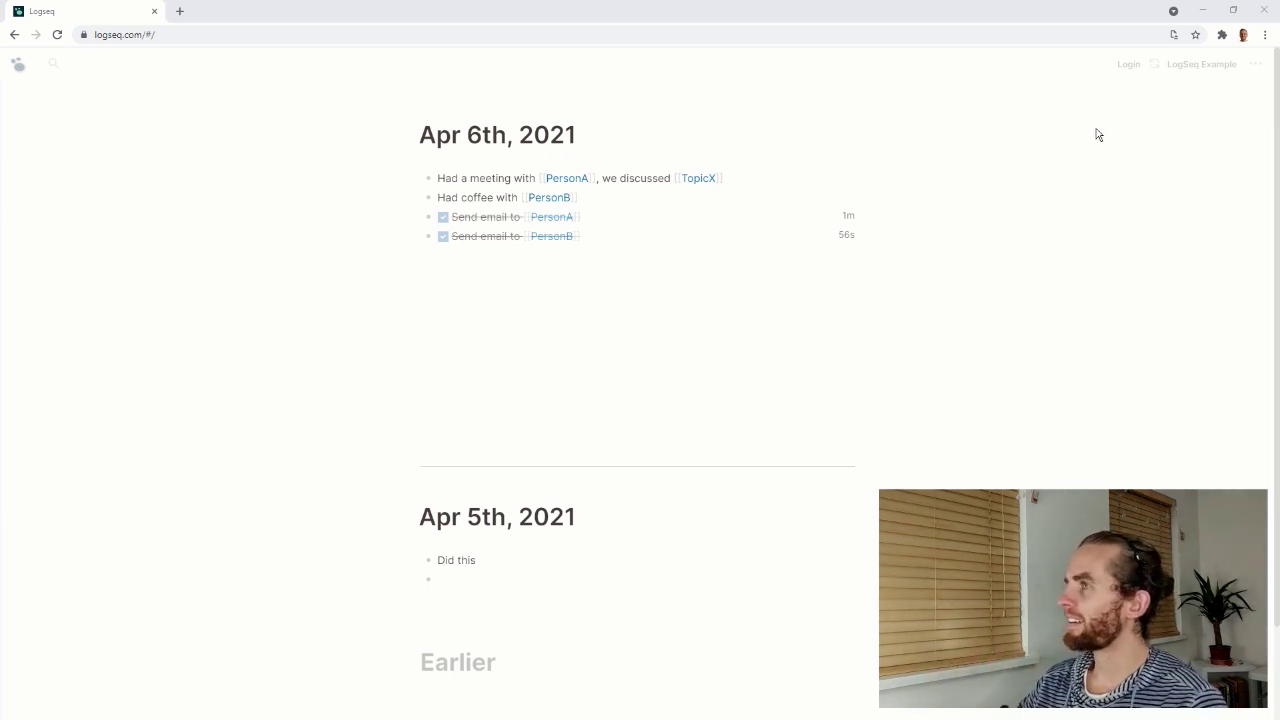
# Open the graph of all pages and zoom in on the Zen and Sapiens cluster.
pyautogui.click(1261, 67)
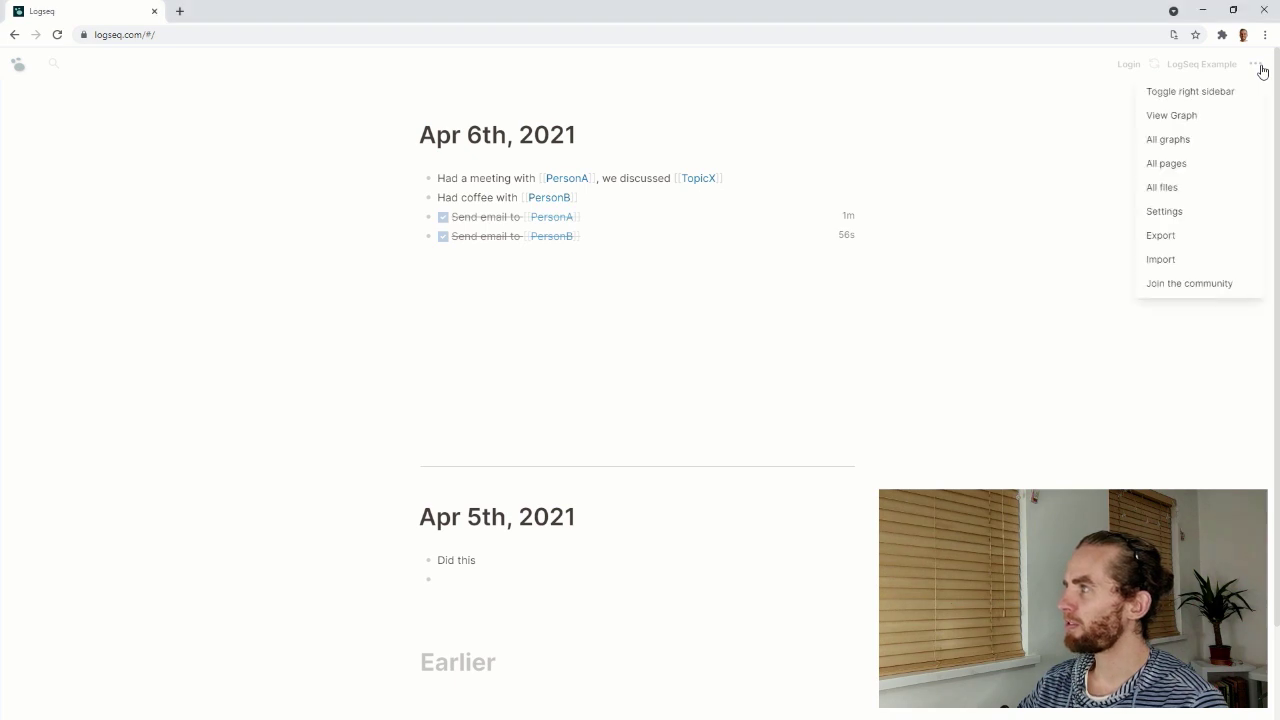
pyautogui.click(1195, 120)
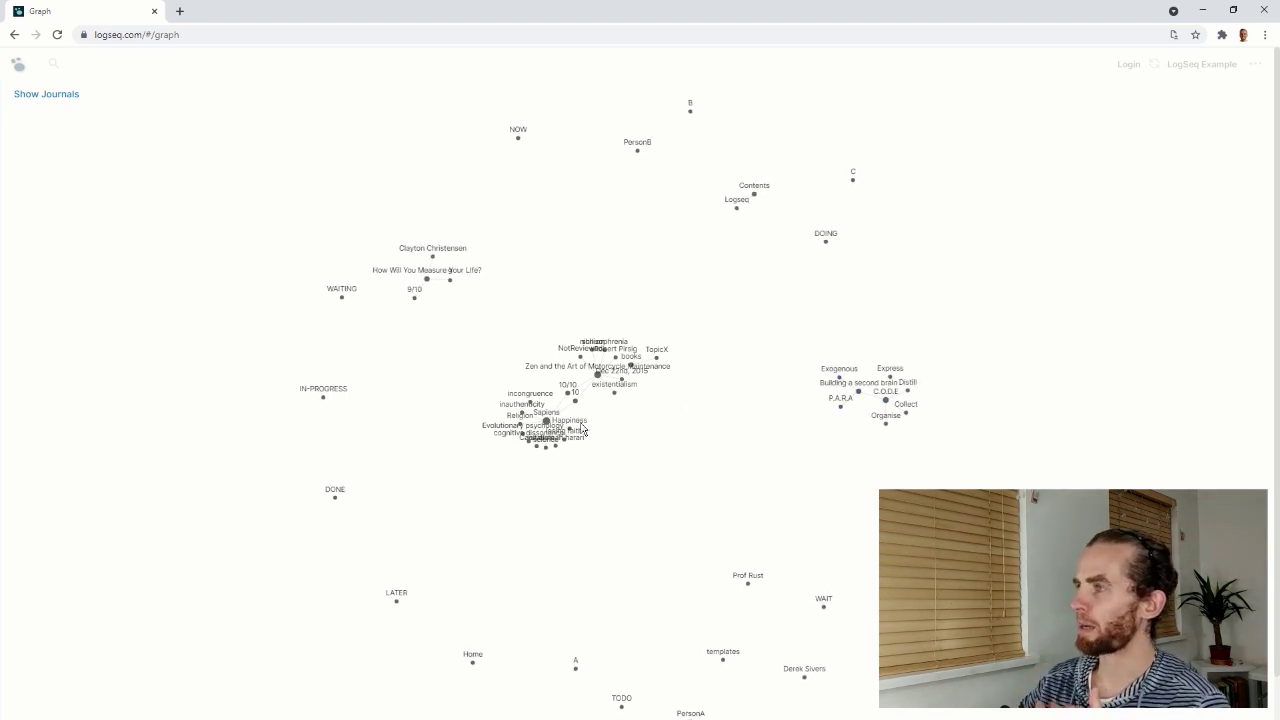
pyautogui.scroll(2, 574, 428)
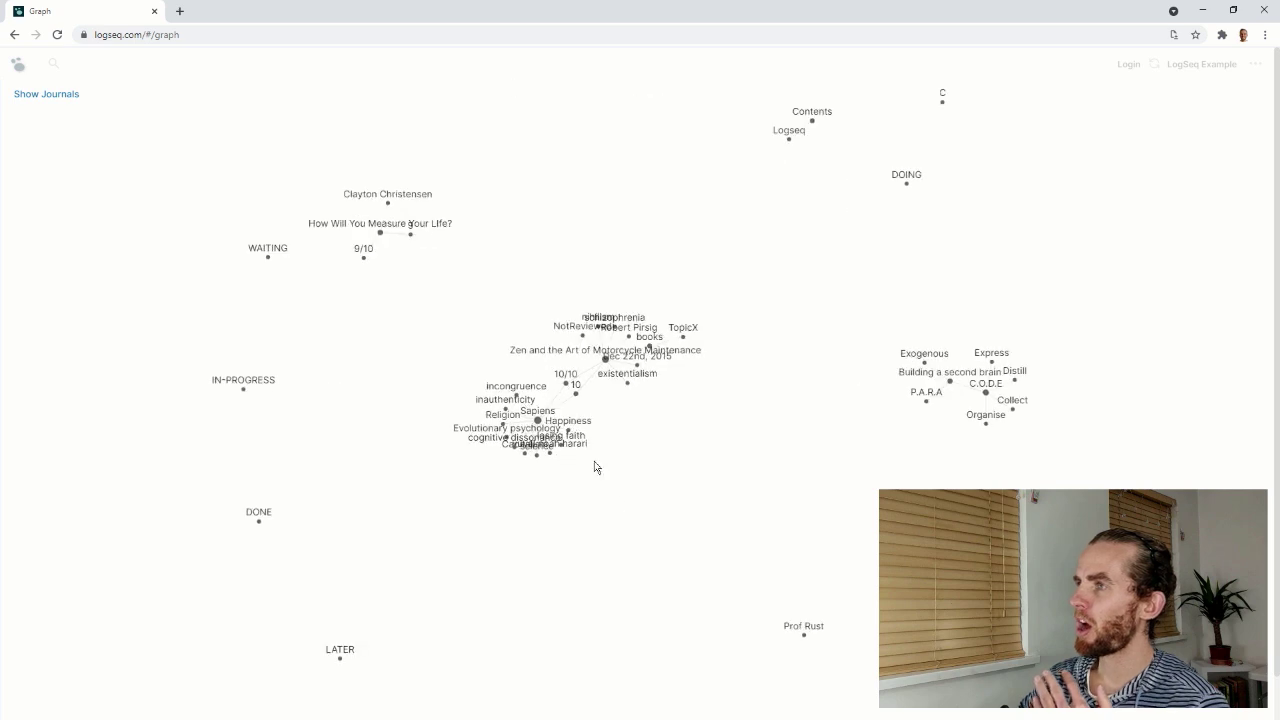
pyautogui.scroll(2, 603, 400)
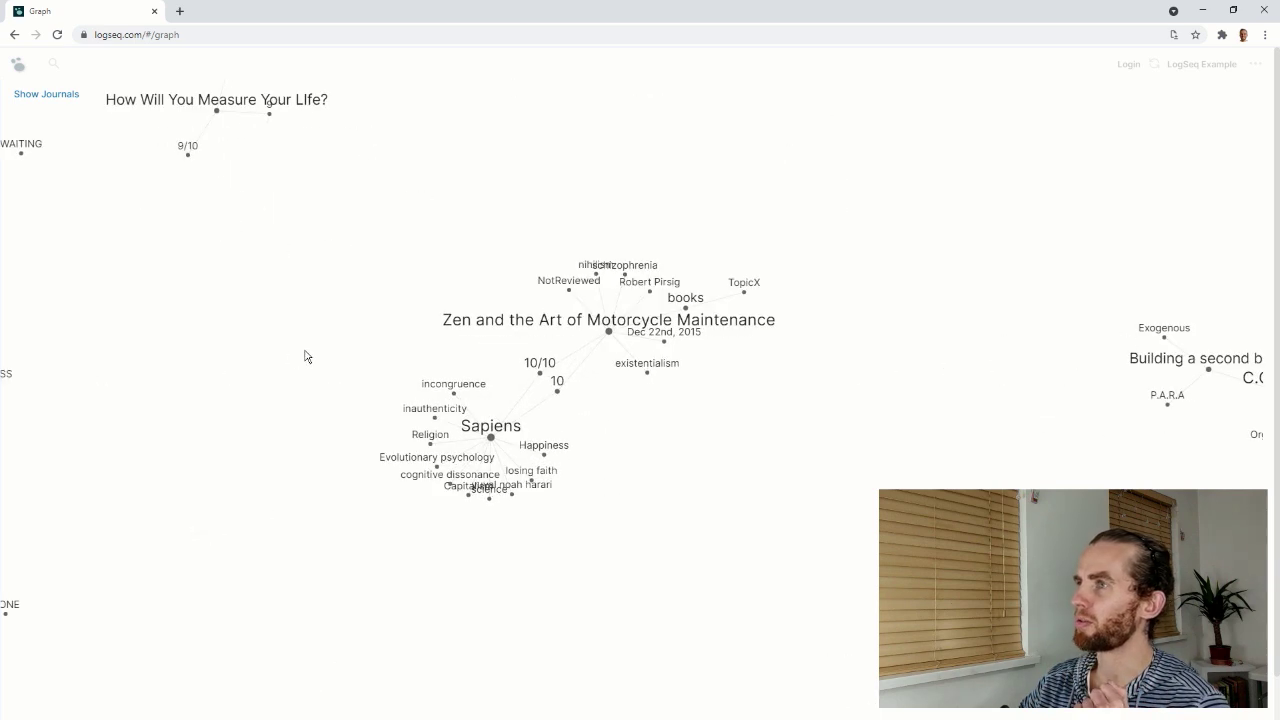
# Open the Zen and the Art of Motorcycle Maintenance page, check its raw properties, then open Robert Pirsig's page.
pyautogui.click(608, 332)
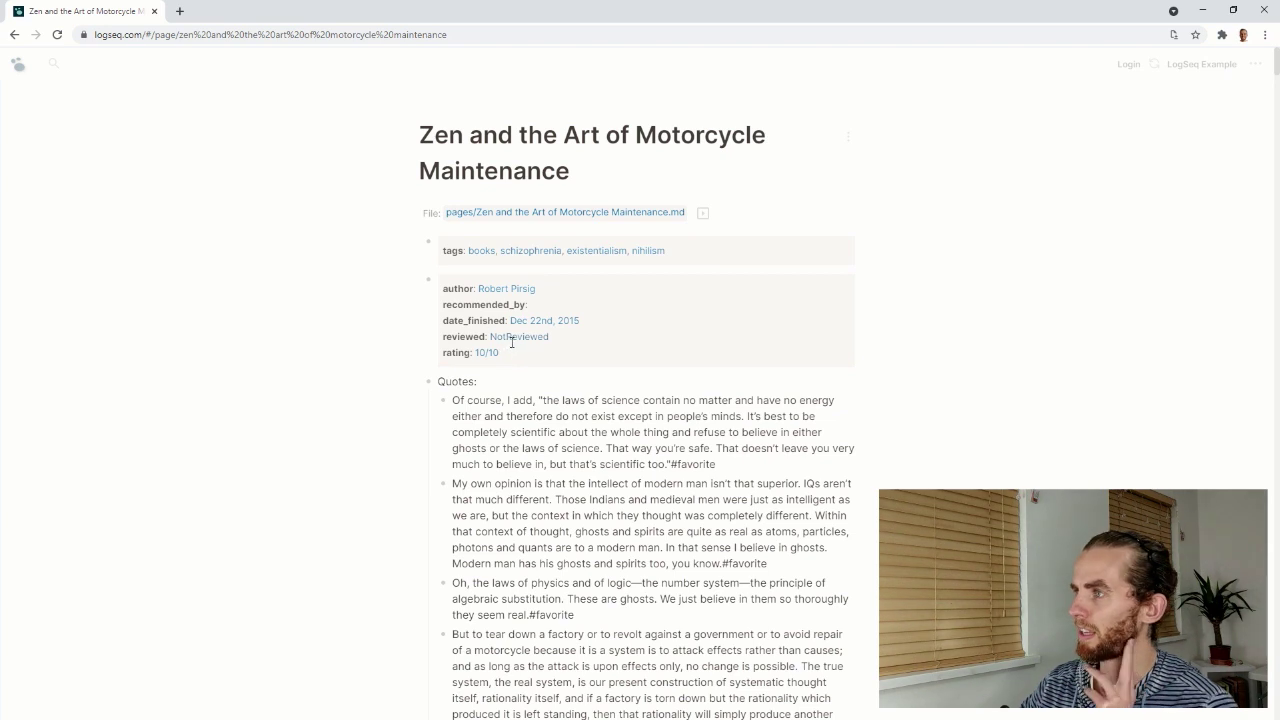
pyautogui.click(533, 309)
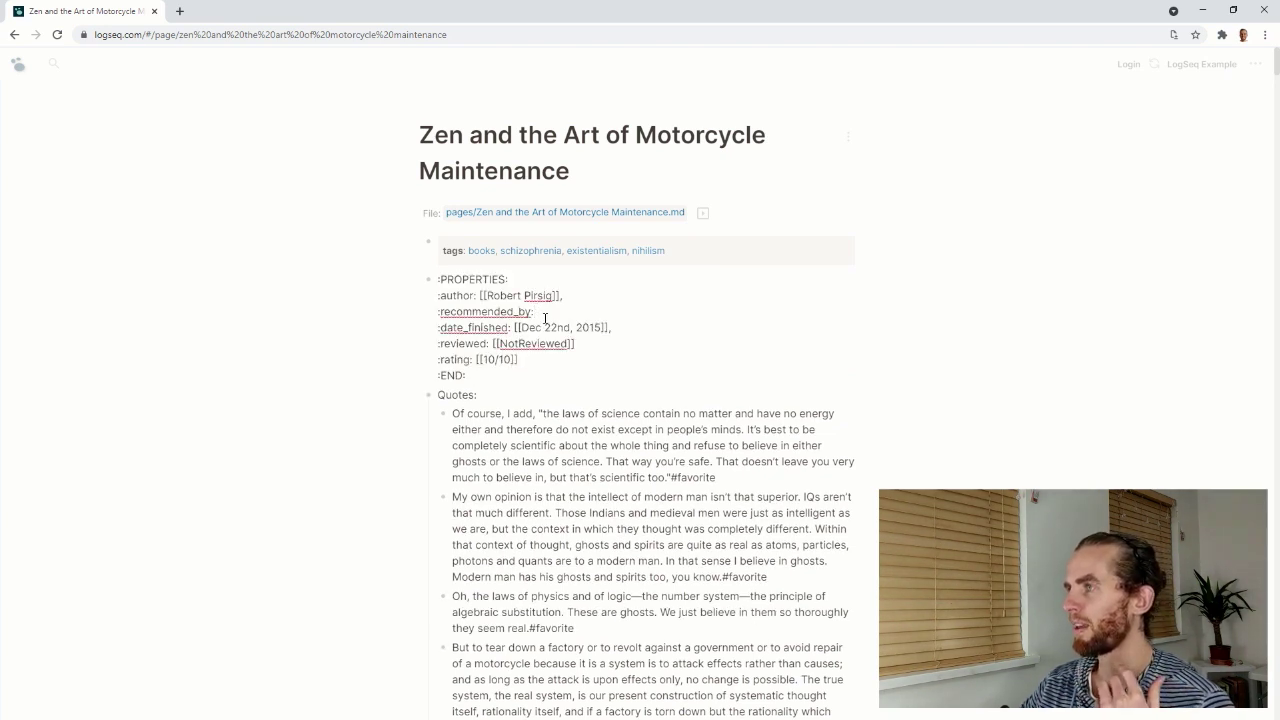
pyautogui.click(556, 479)
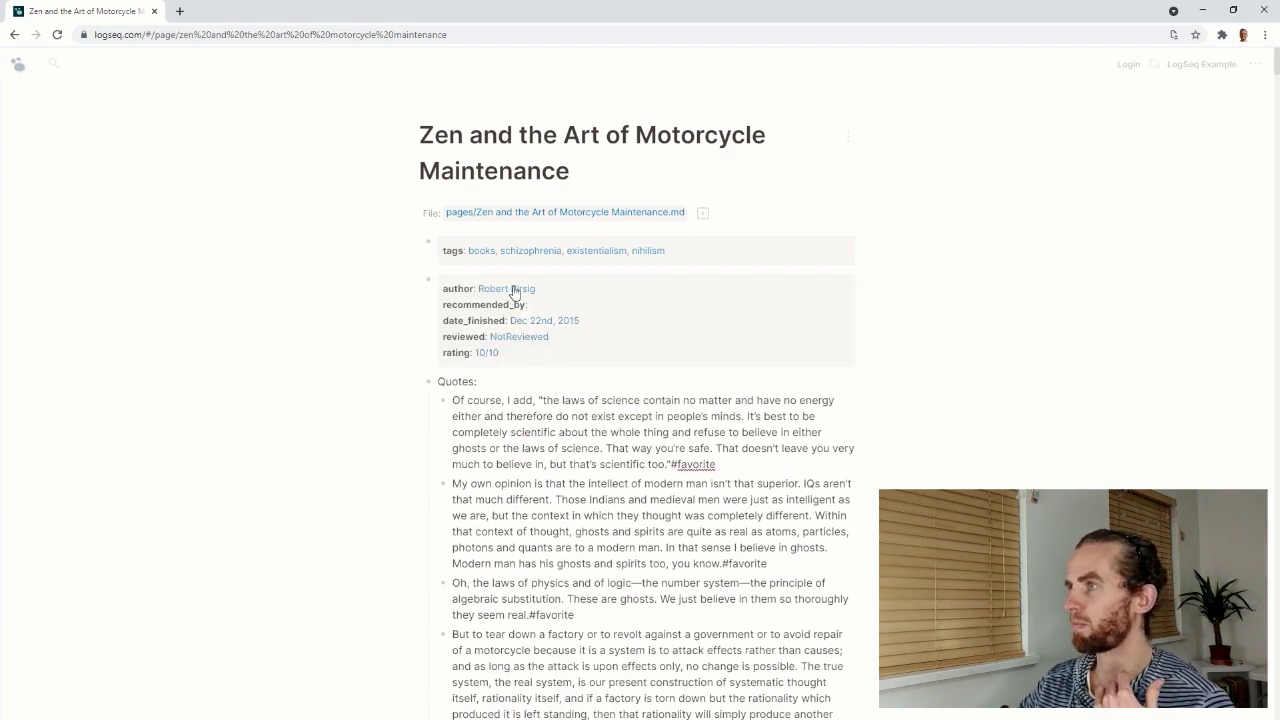
pyautogui.click(511, 289)
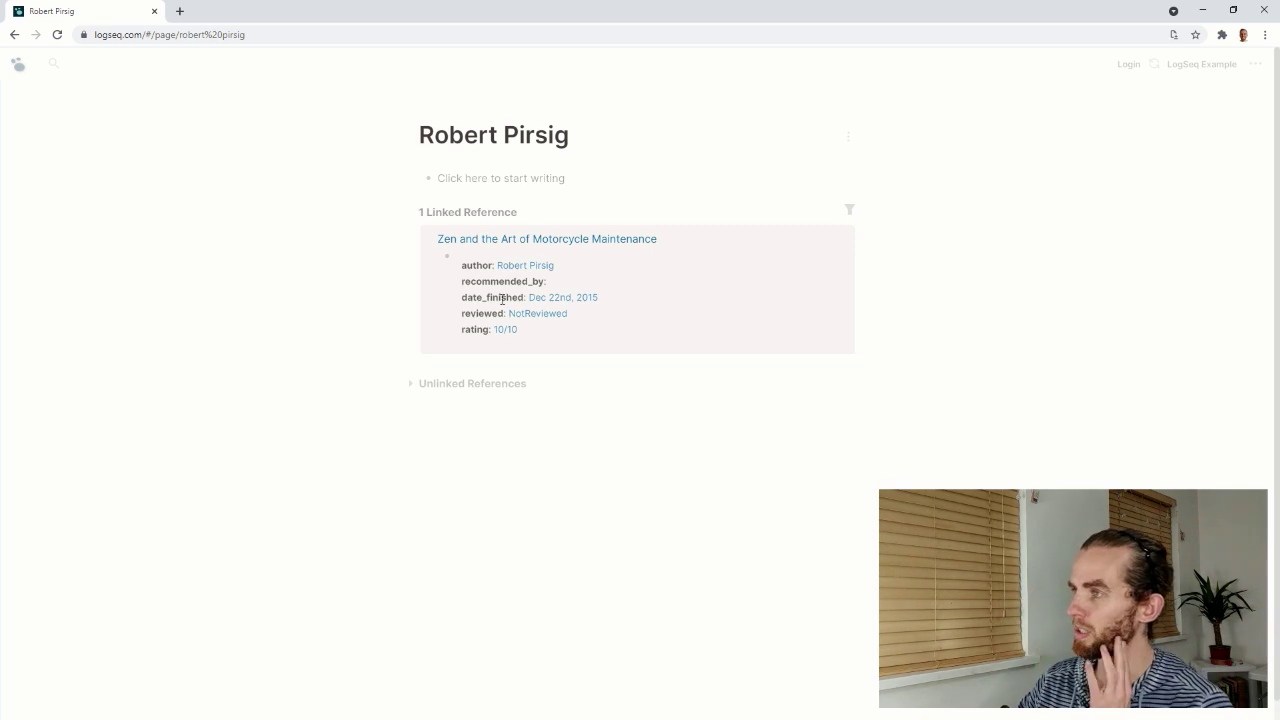
# From Robert Pirsig's page, follow the 10/10 rating link and open the Sapiens book page.
pyautogui.click(503, 333)
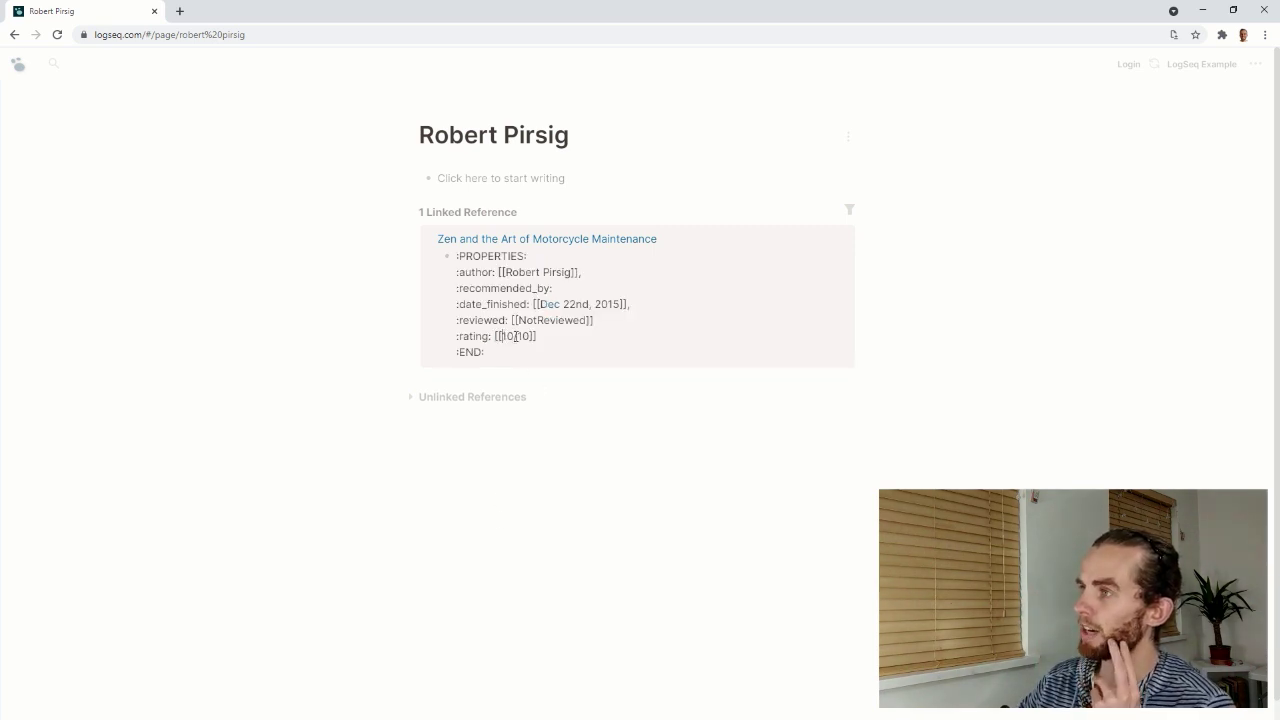
pyautogui.press('Escape')
pyautogui.click(511, 332)
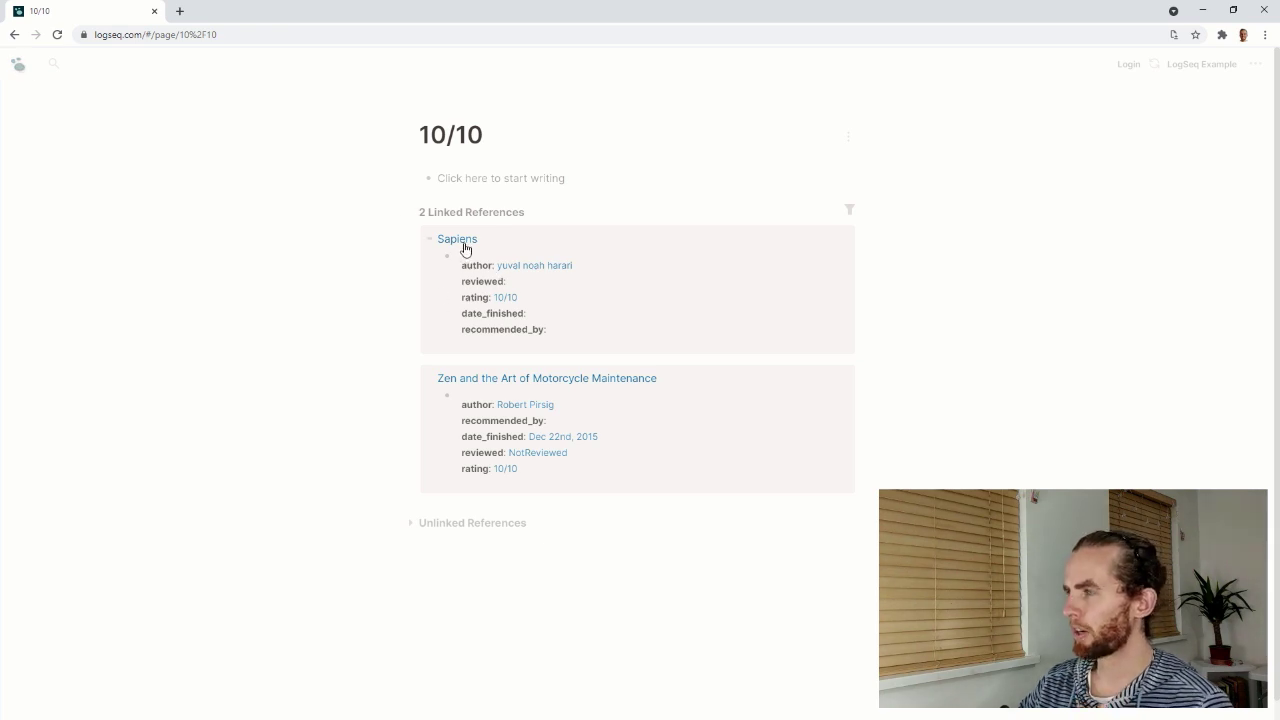
pyautogui.click(465, 242)
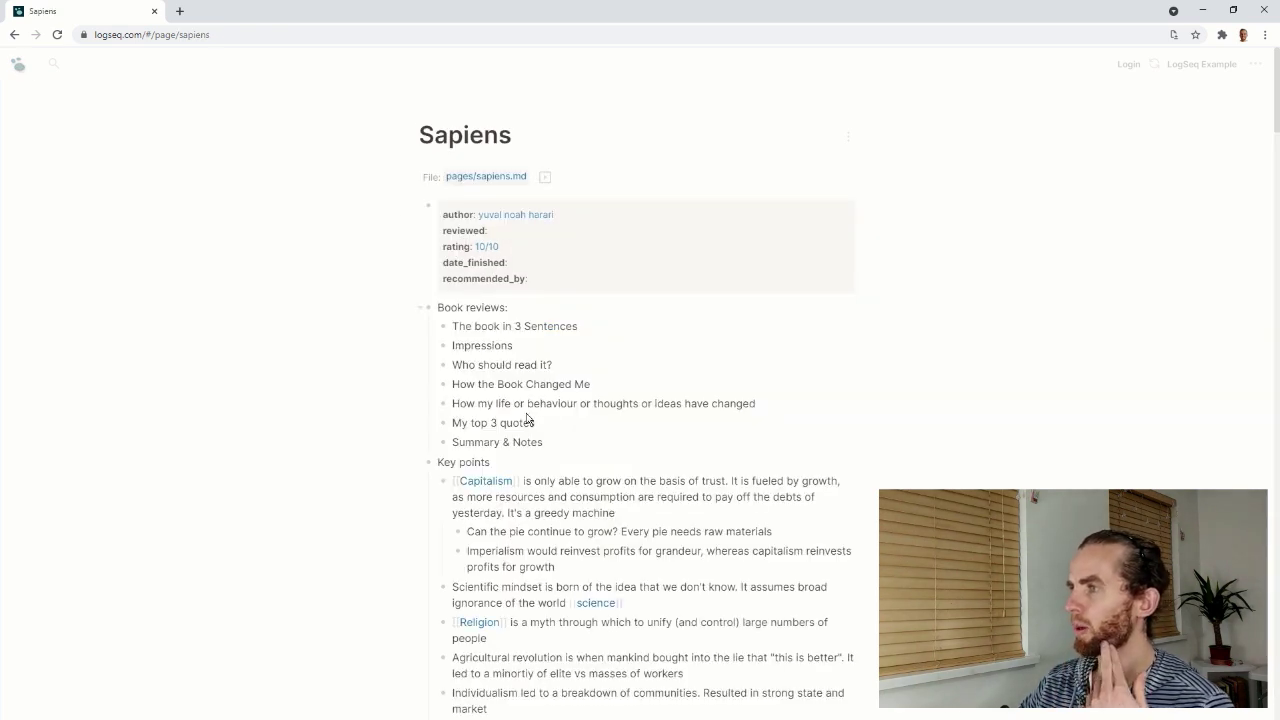
pyautogui.scroll(-3, 509, 386)
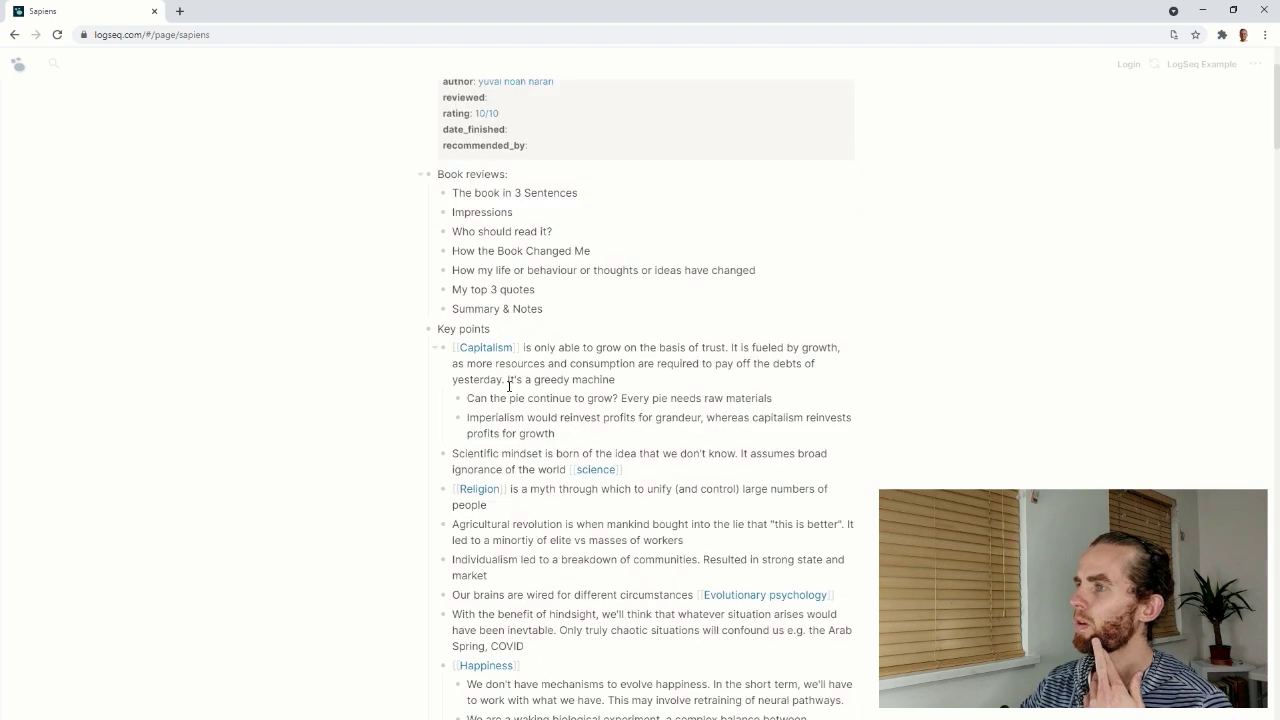
pyautogui.scroll(3, 509, 386)
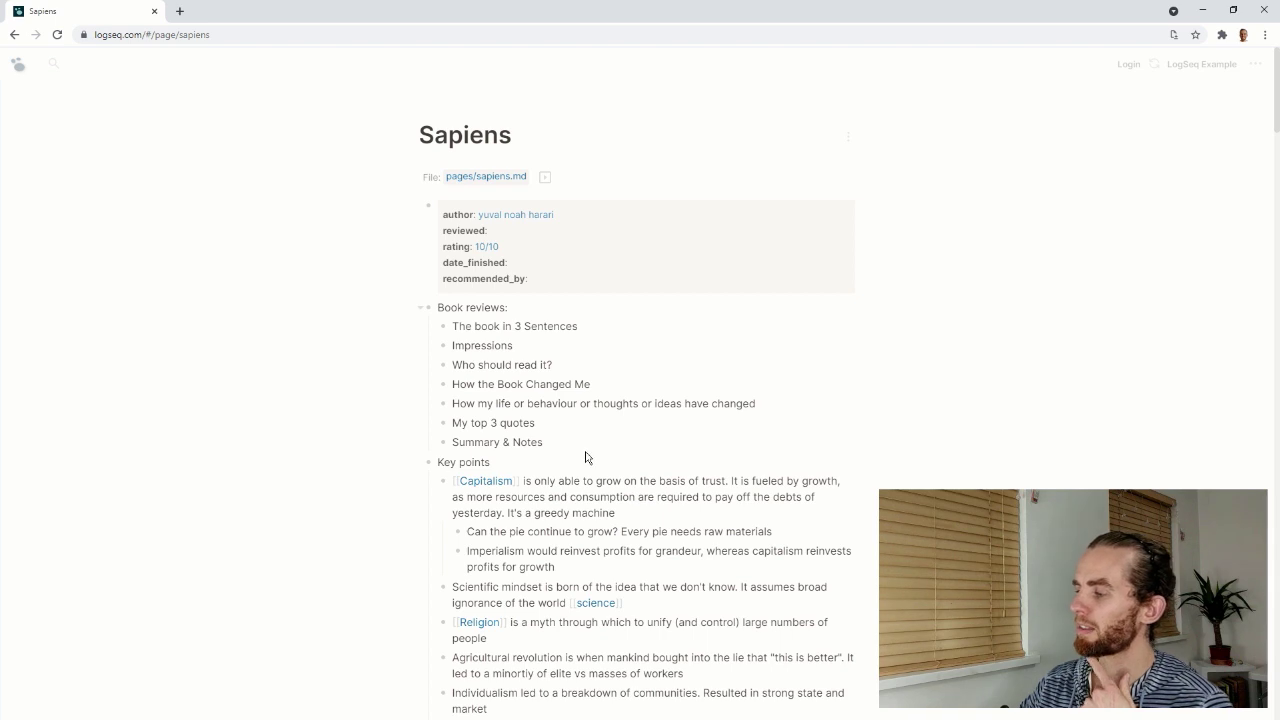
# Reopen the all-pages graph and zoom around the Building a second brain and C.O.D.E cluster.
pyautogui.click(26, 68)
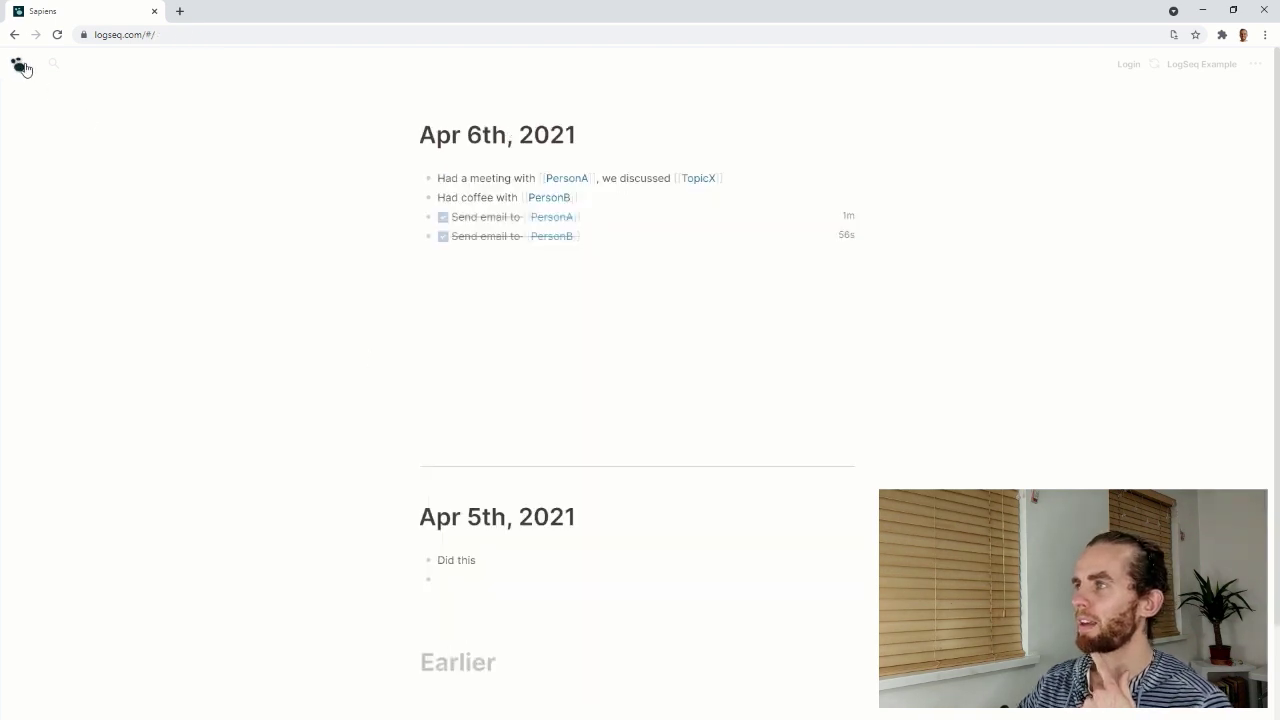
pyautogui.click(1254, 66)
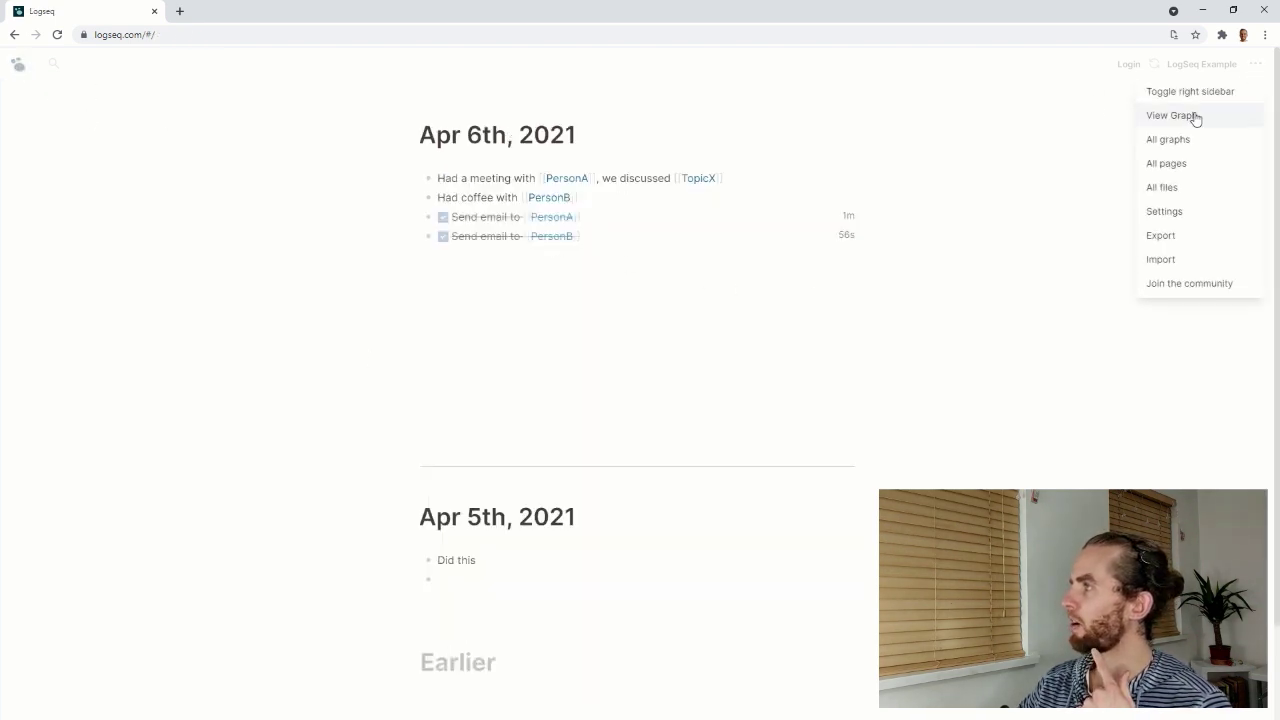
pyautogui.click(1194, 116)
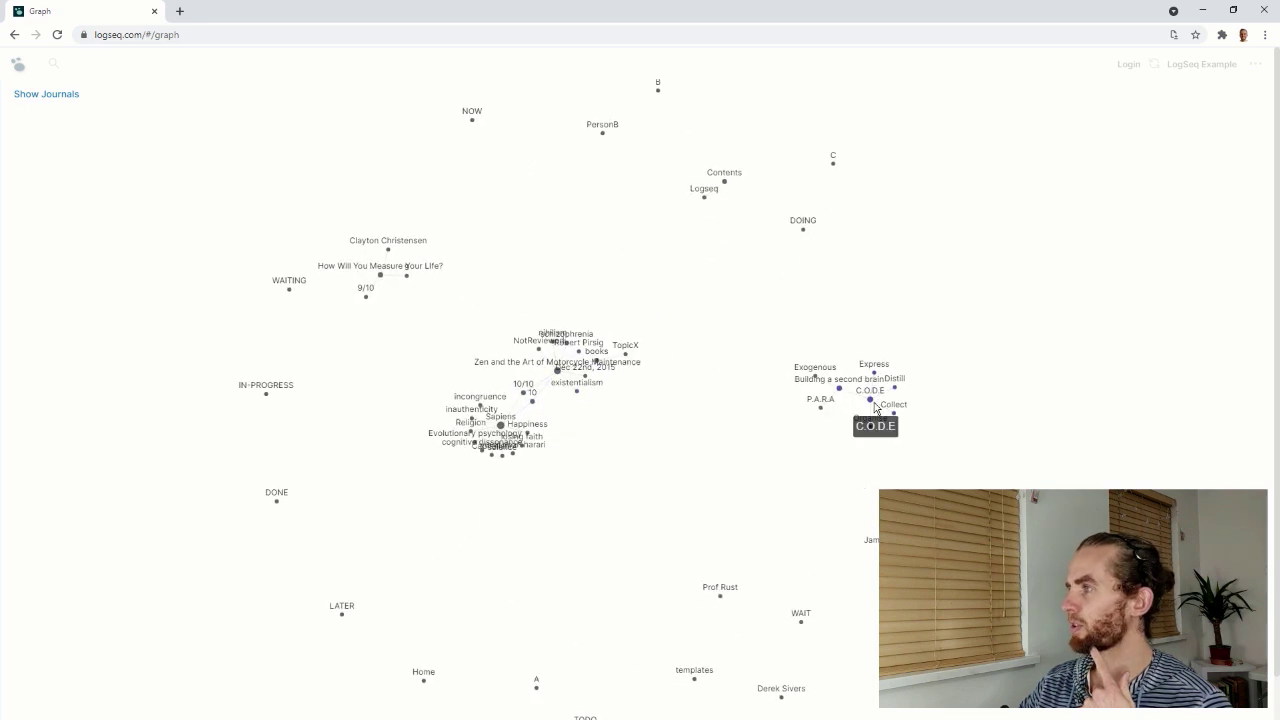
pyautogui.scroll(5, 871, 426)
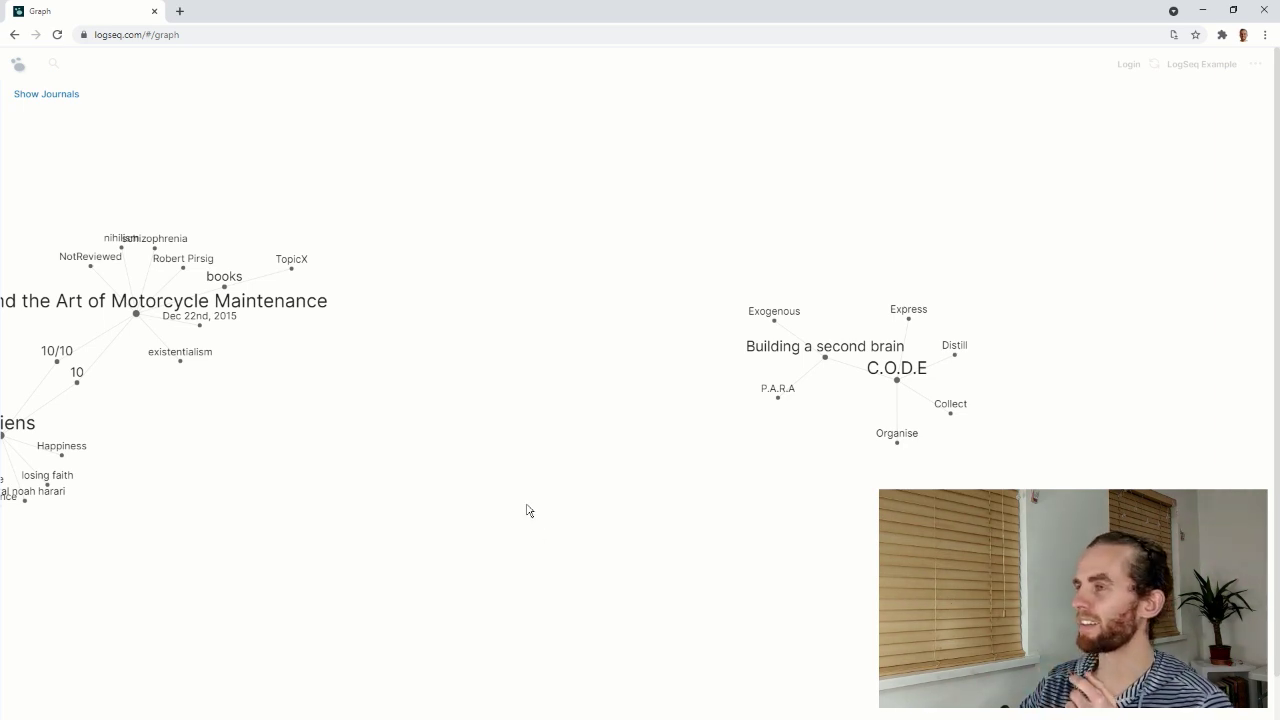
pyautogui.scroll(-3, 603, 456)
pyautogui.scroll(-4, 380, 460)
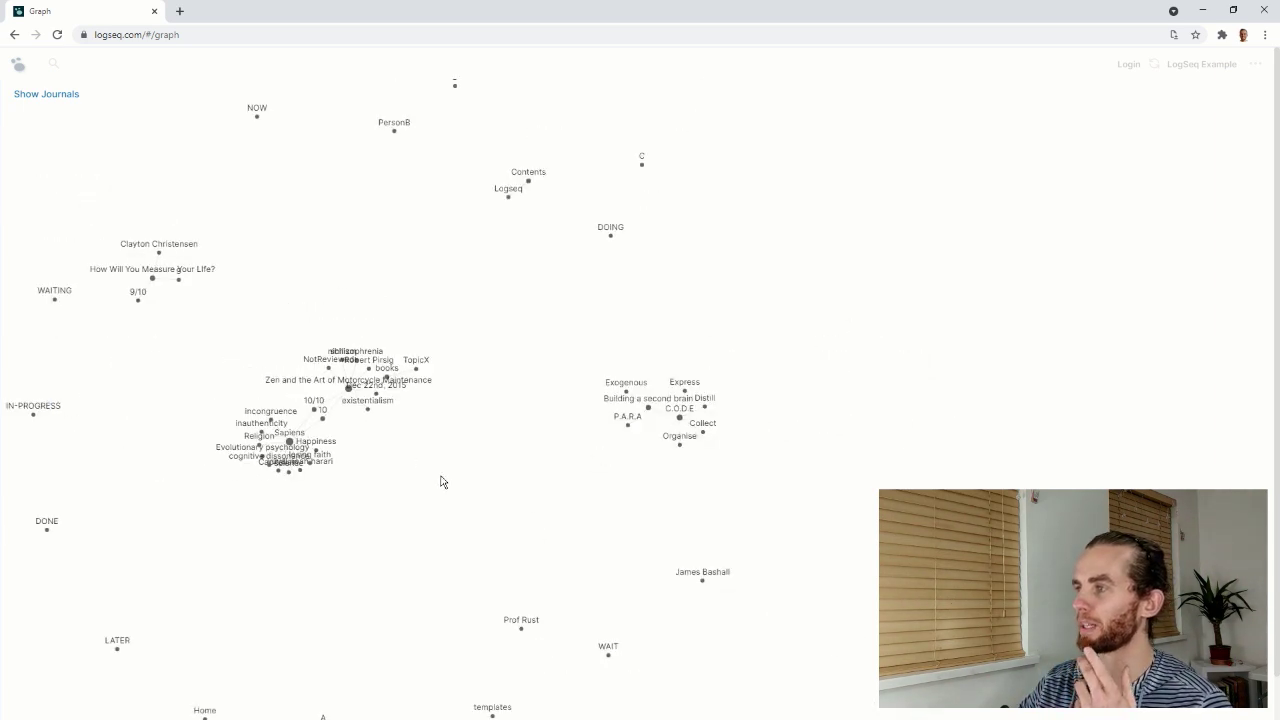
pyautogui.scroll(5, 410, 360)
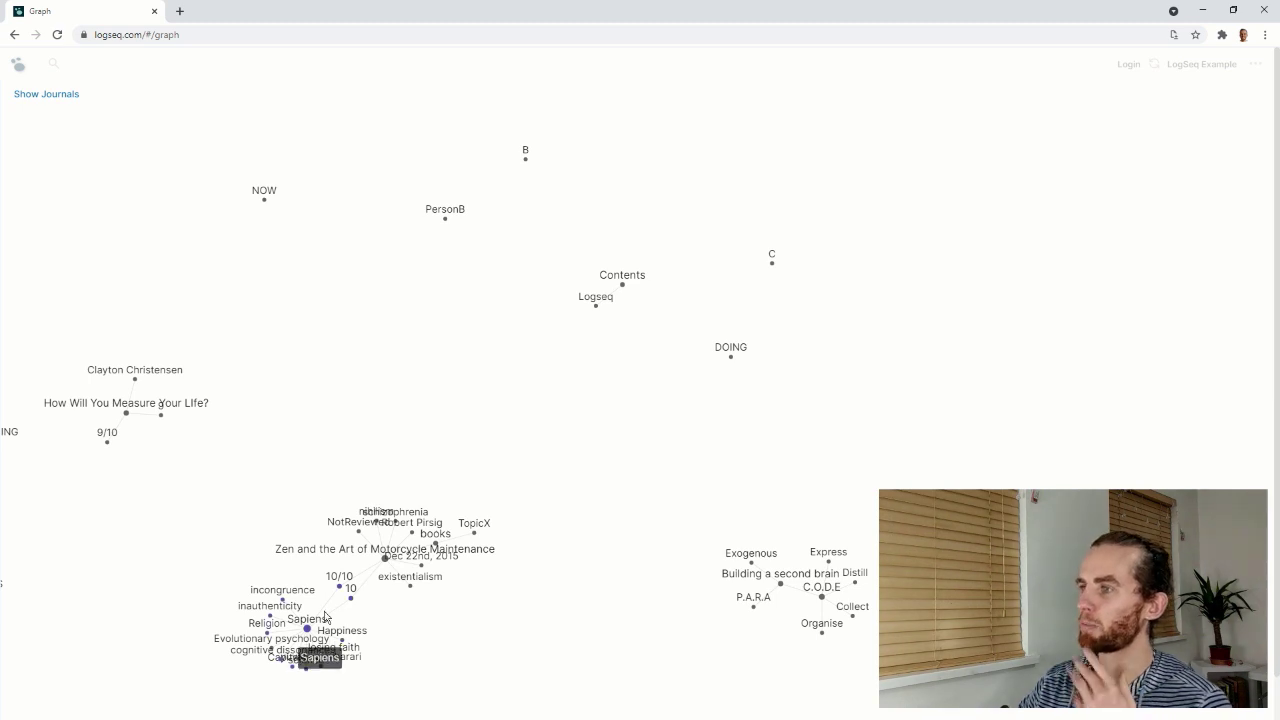
# Open the Zen book page from the graph, then follow its 'books' tag link.
pyautogui.click(386, 562)
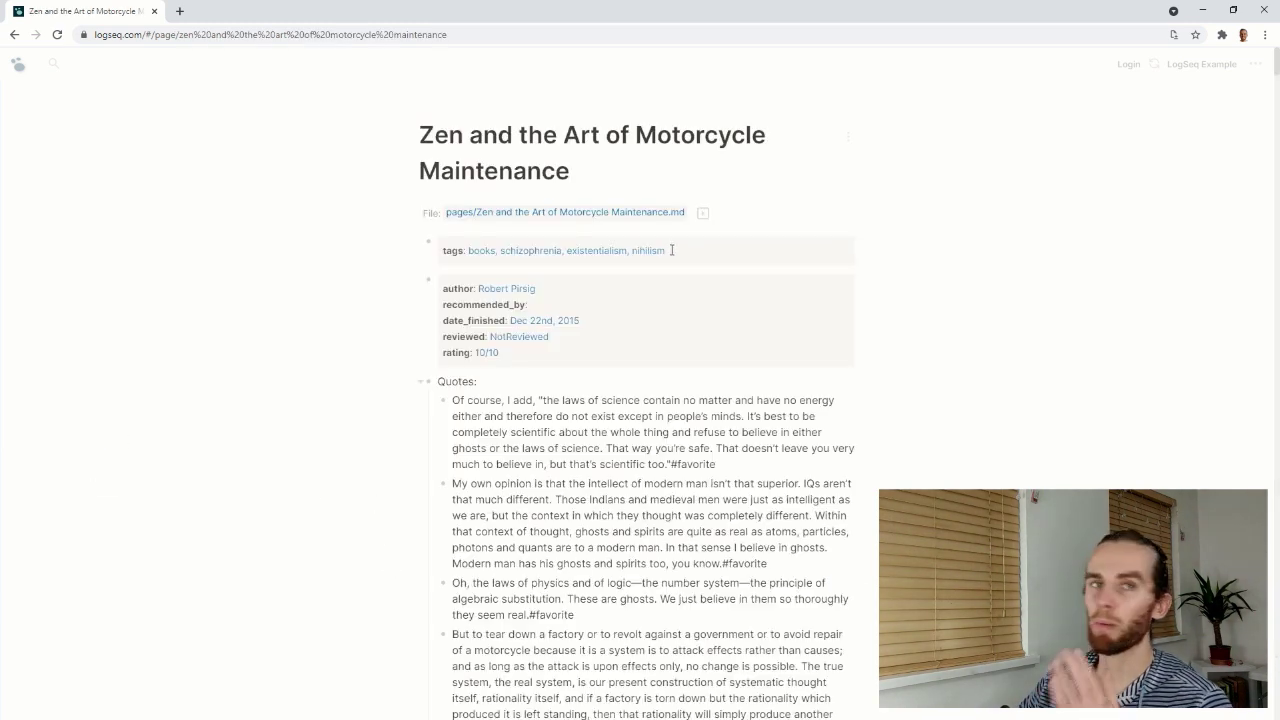
pyautogui.click(483, 252)
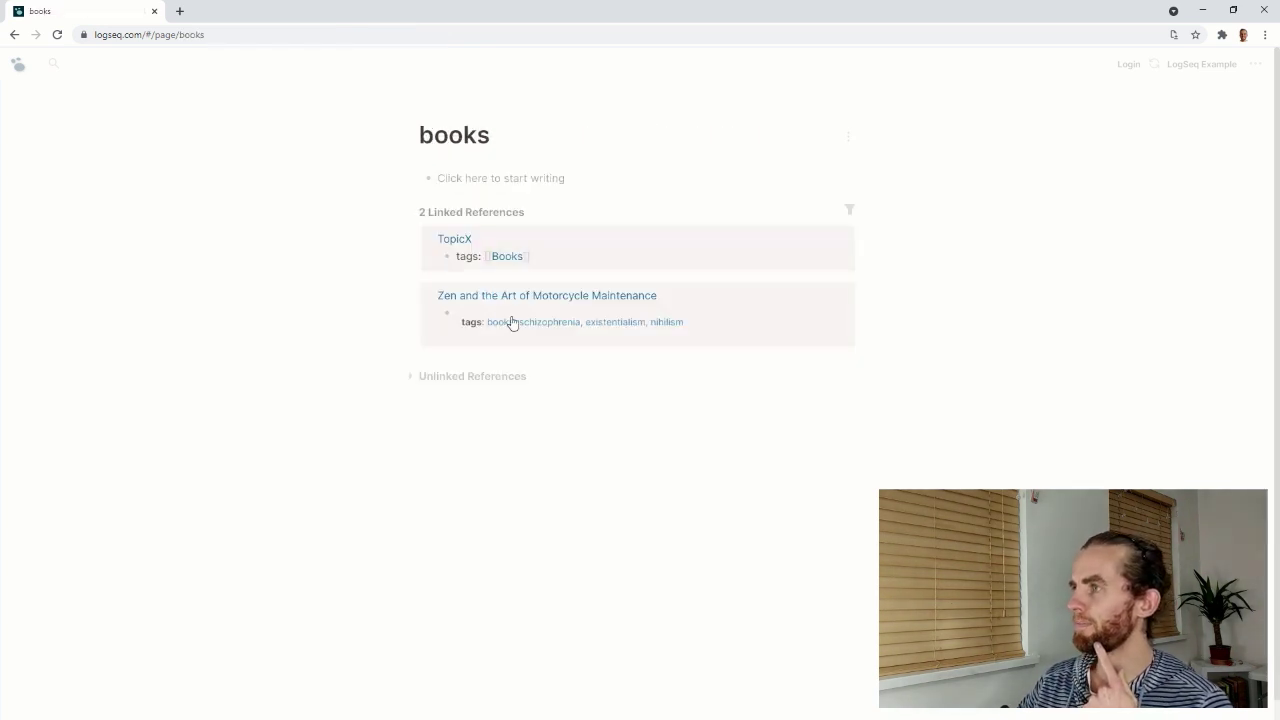